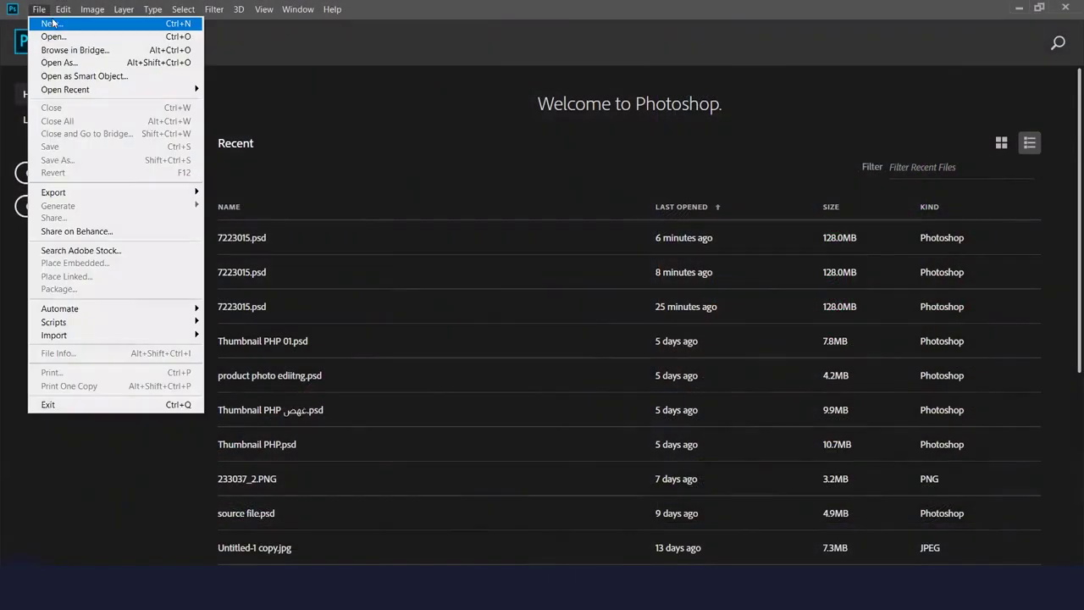
- Set up a new document at 8.5+0.25 × 11+0.25 in, 300 ppi, in CMYK colour mode
click(53, 20)
text(8.5)
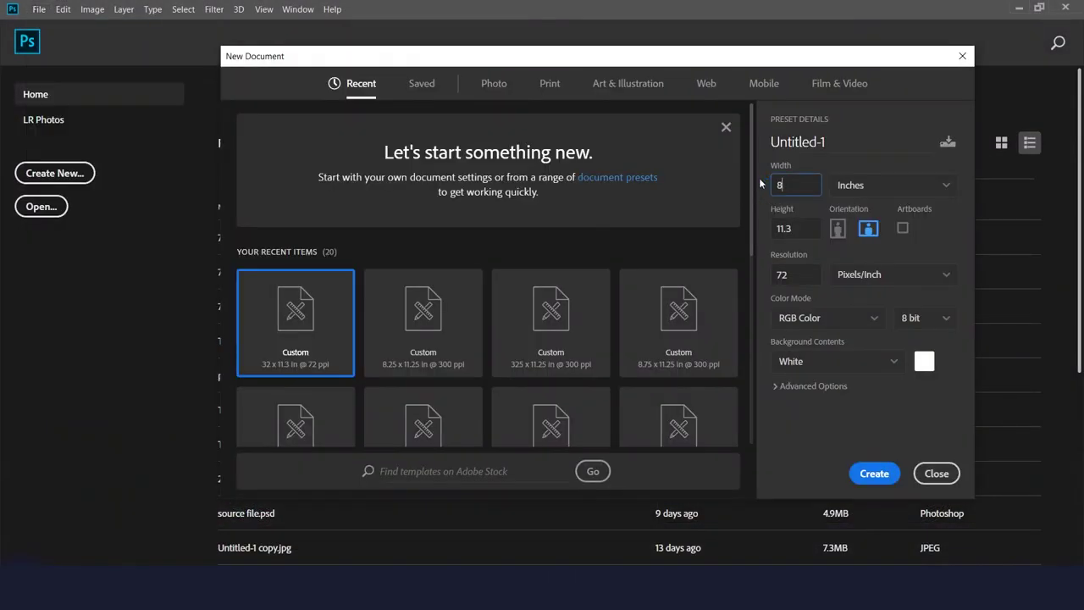
text(+0.25)
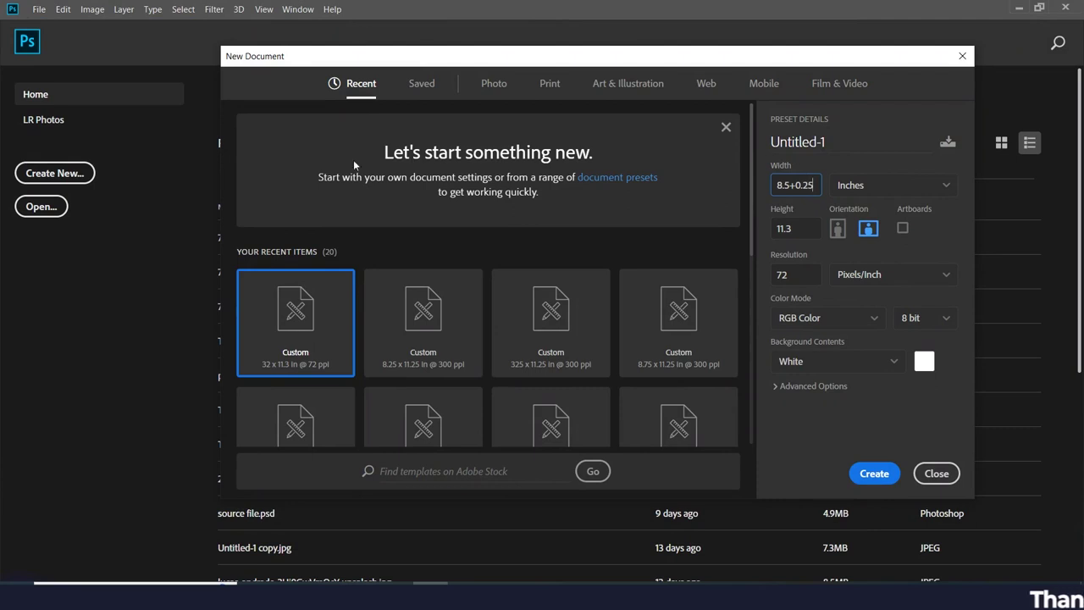
double_click(804, 230)
text(11+0.25)
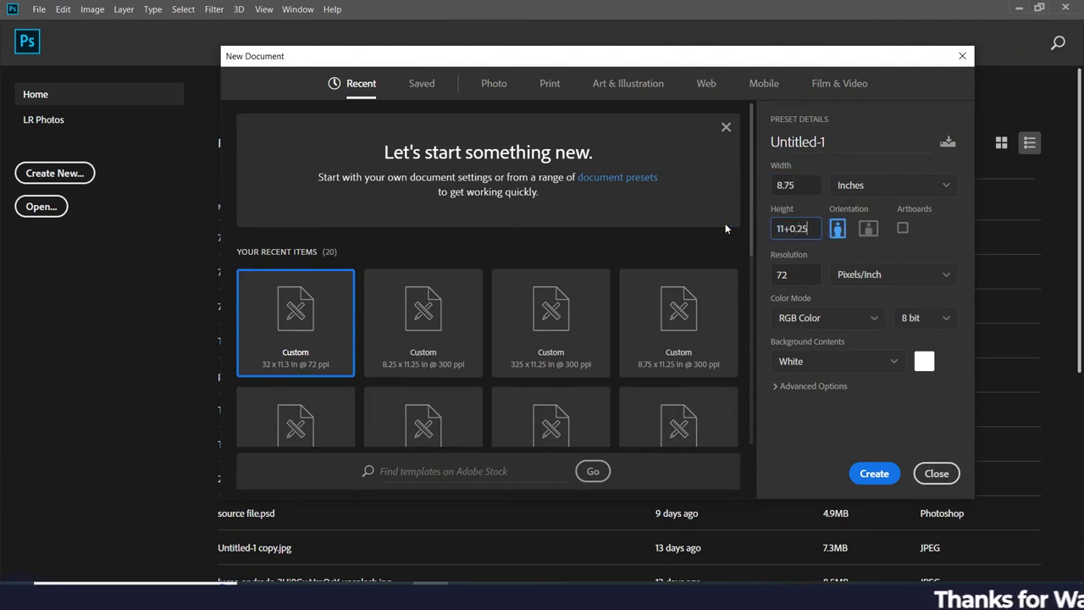
key(Tab)
text(300)
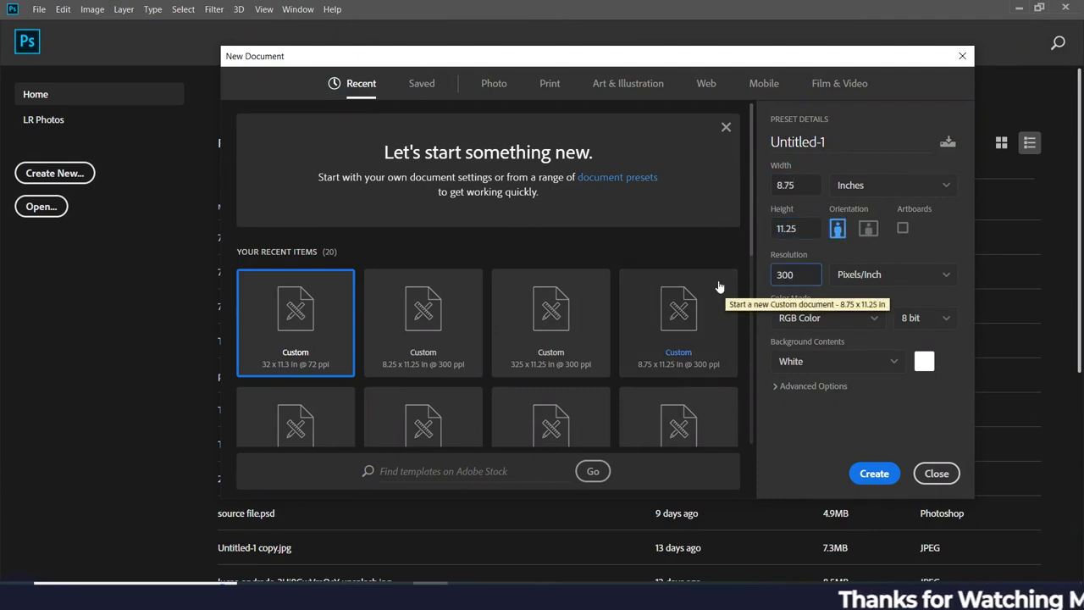
click(809, 320)
click(854, 412)
- Create the document and apply a guide layout of one column and one row without margins
click(874, 473)
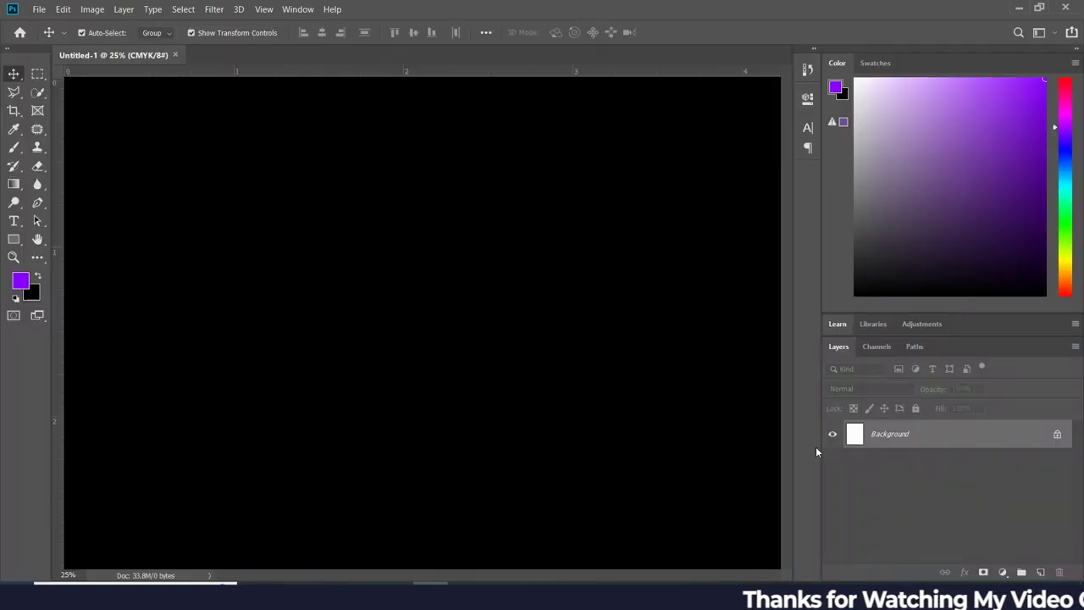
click(263, 9)
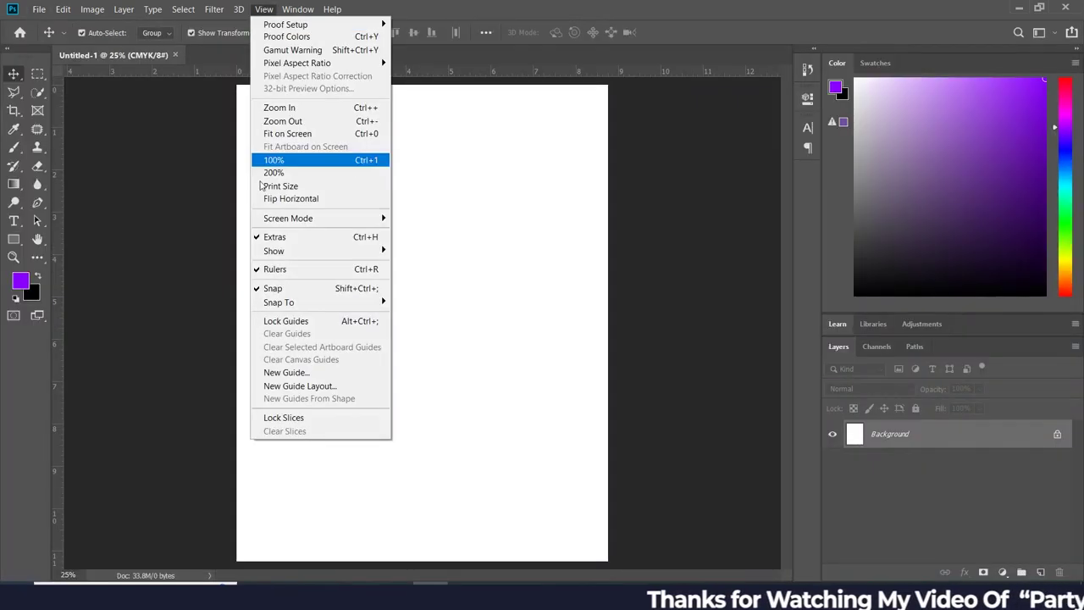
click(287, 386)
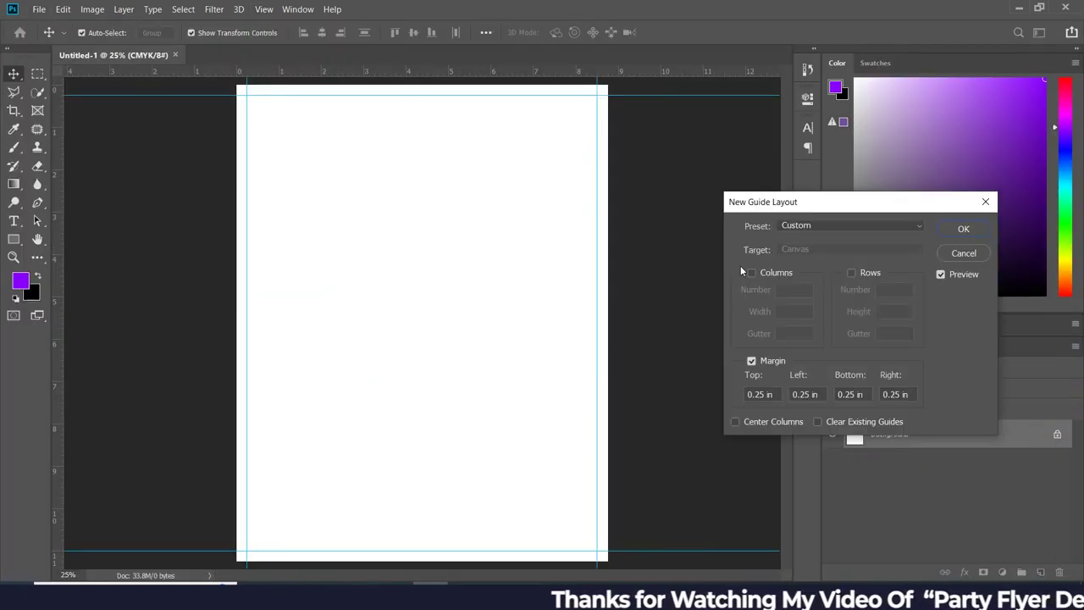
click(750, 361)
click(751, 273)
click(851, 272)
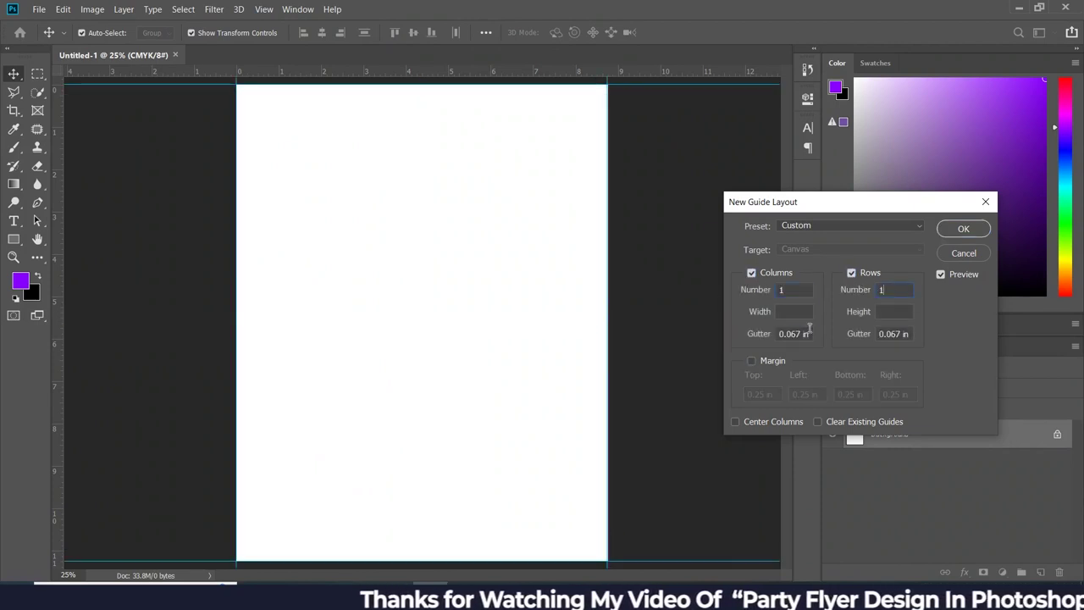
click(963, 228)
- Redo the guide layout with 0.125 in margins on every edge
click(263, 9)
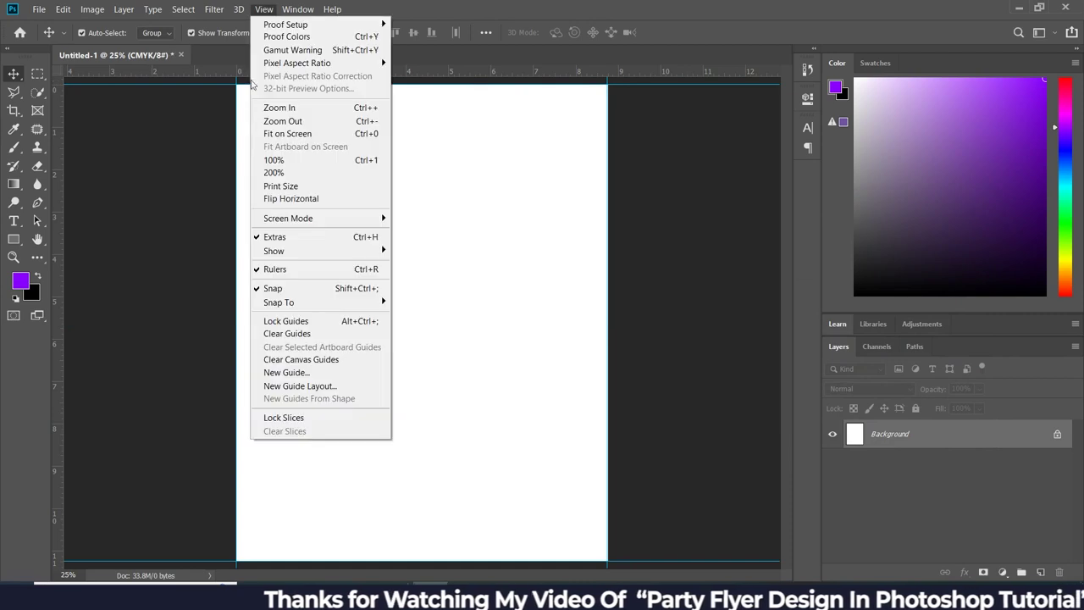
click(267, 385)
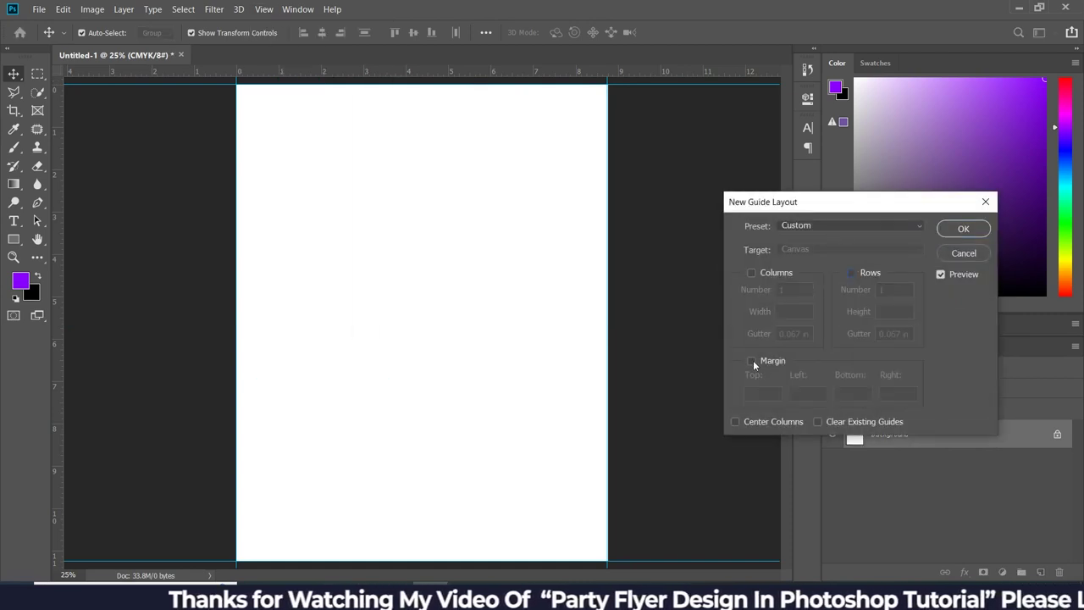
click(753, 362)
text(0.125)
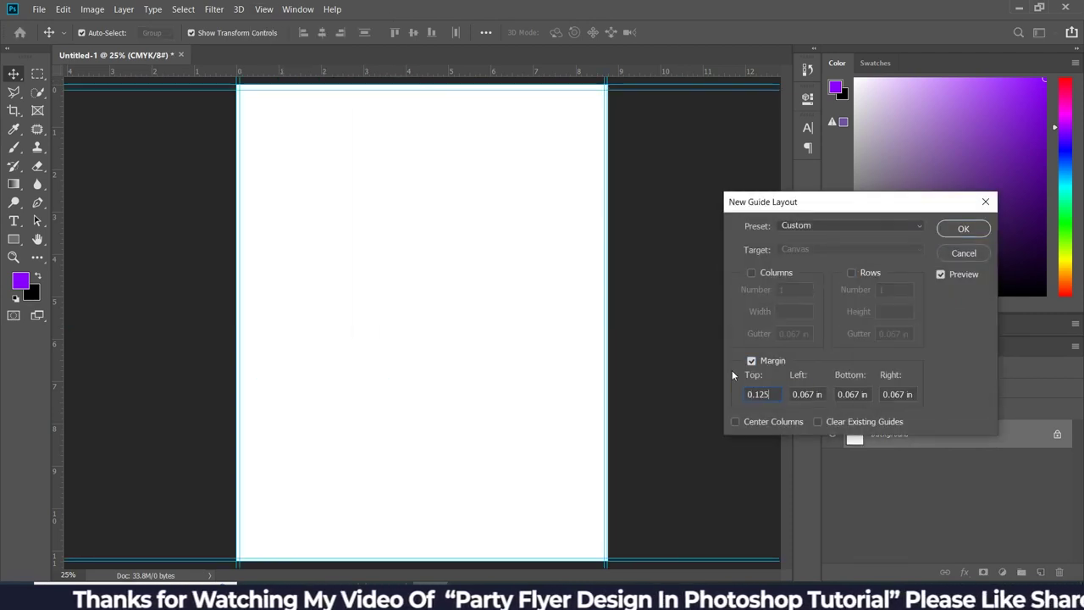
text(in)
key(Tab)
text(0.125in)
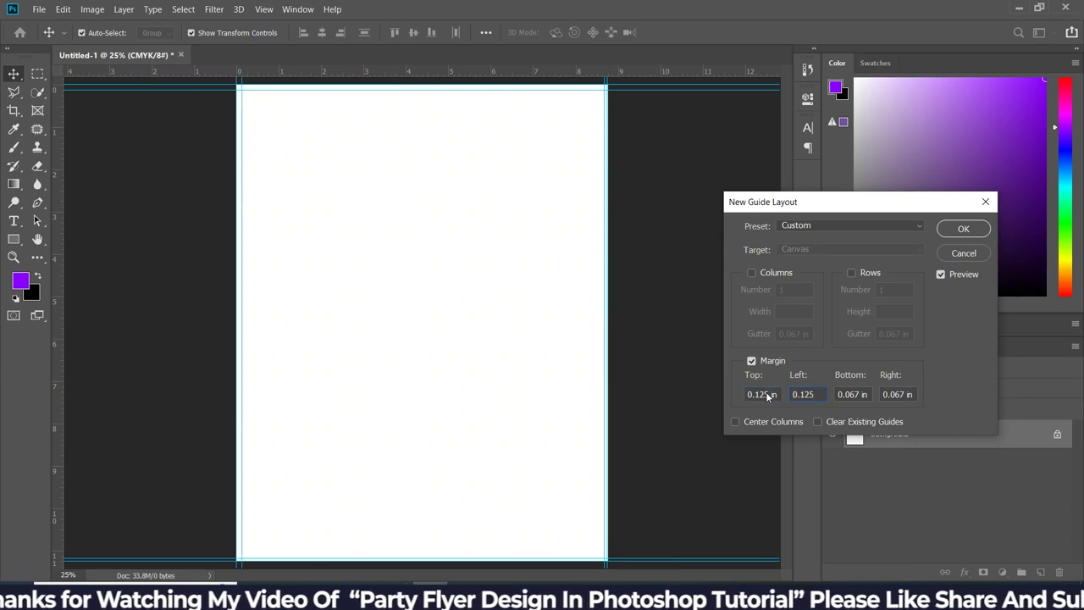
key(Tab)
text(0.125 in)
key(Tab)
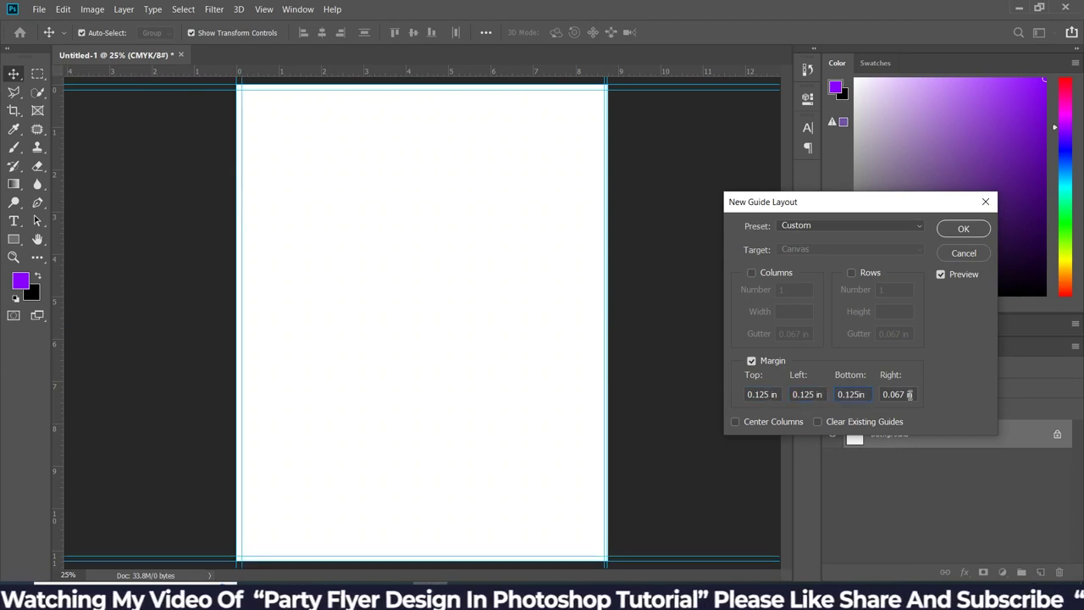
text(0.)
key(Return)
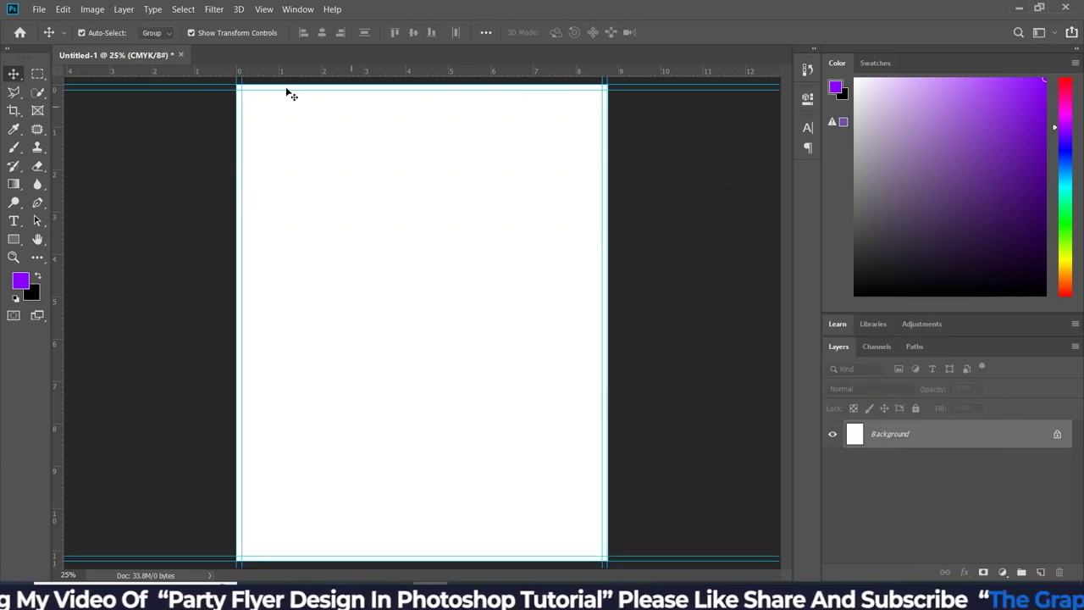
- Add a second guide layout, then begin specifying an 8.5 × 11 in rectangle
click(263, 8)
click(331, 382)
text(0.)
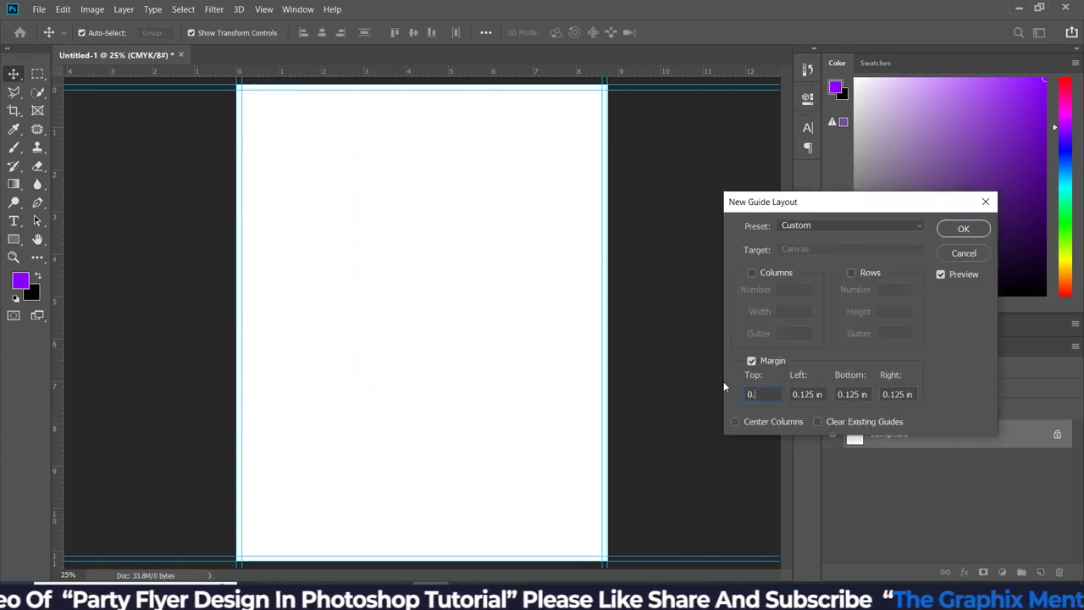
key(Return)
key(u)
click(390, 295)
text(8.5)
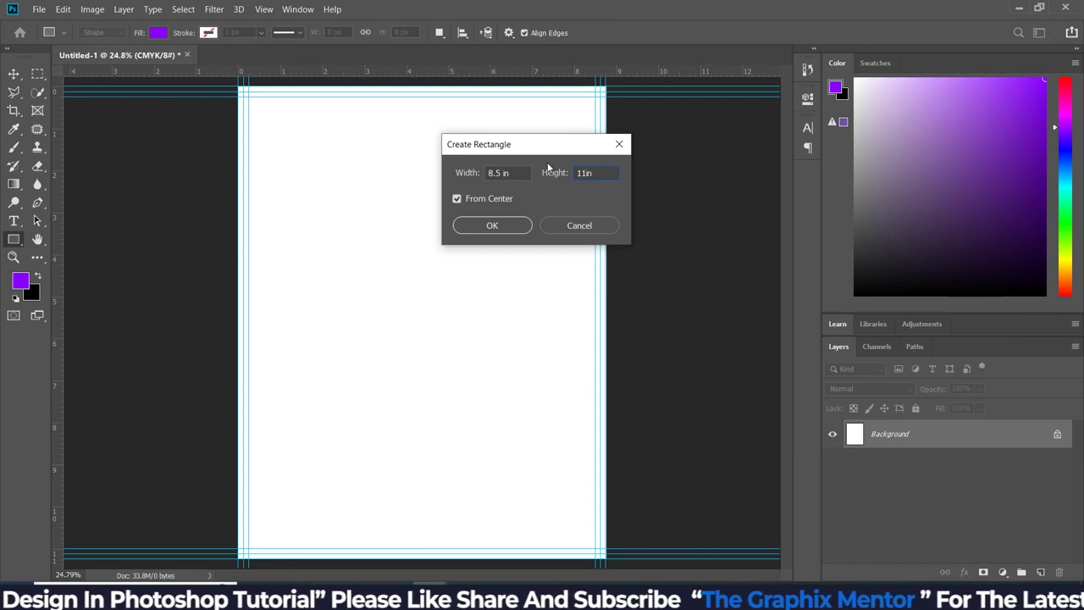
- Create the 8.5 × 11 in rectangle and fill it dark navy #140142
click(493, 225)
click(607, 181)
click(610, 182)
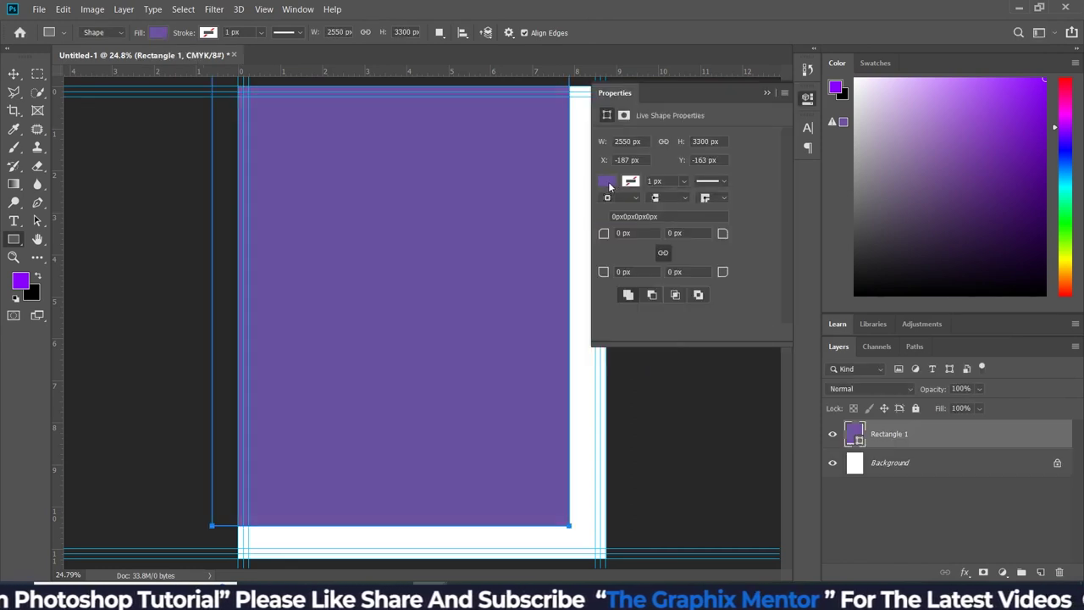
click(610, 182)
click(743, 209)
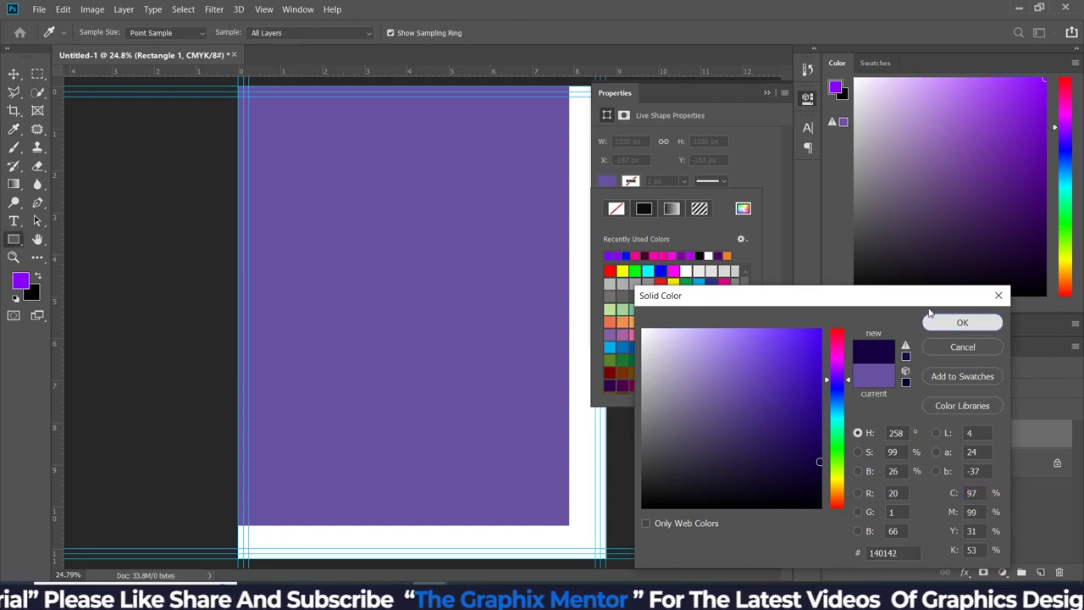
click(962, 322)
click(767, 91)
click(766, 92)
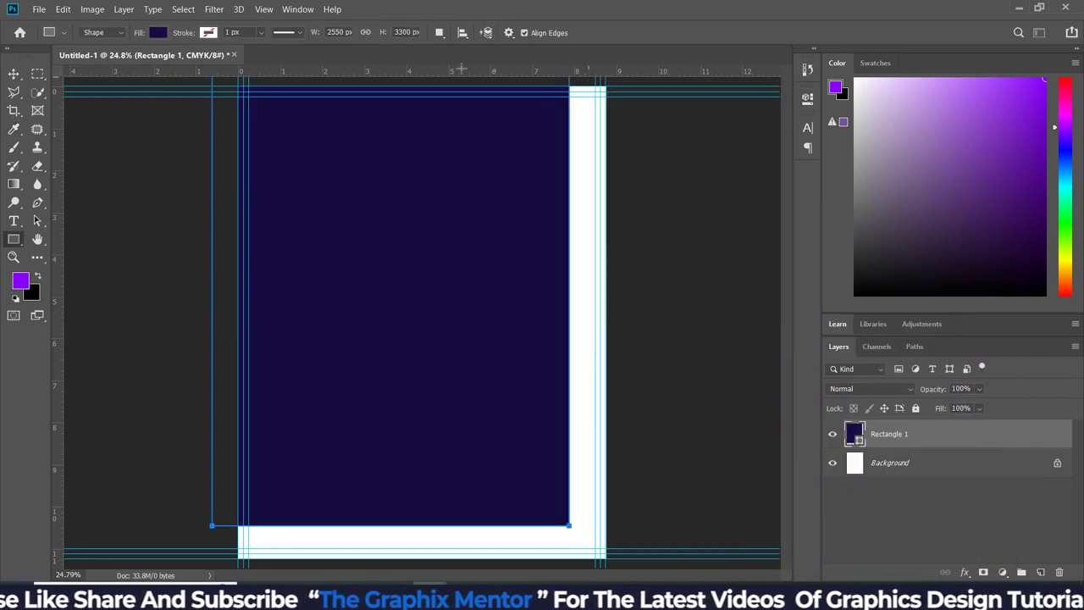
- Centre the navy rectangle horizontally and vertically on the canvas
click(462, 33)
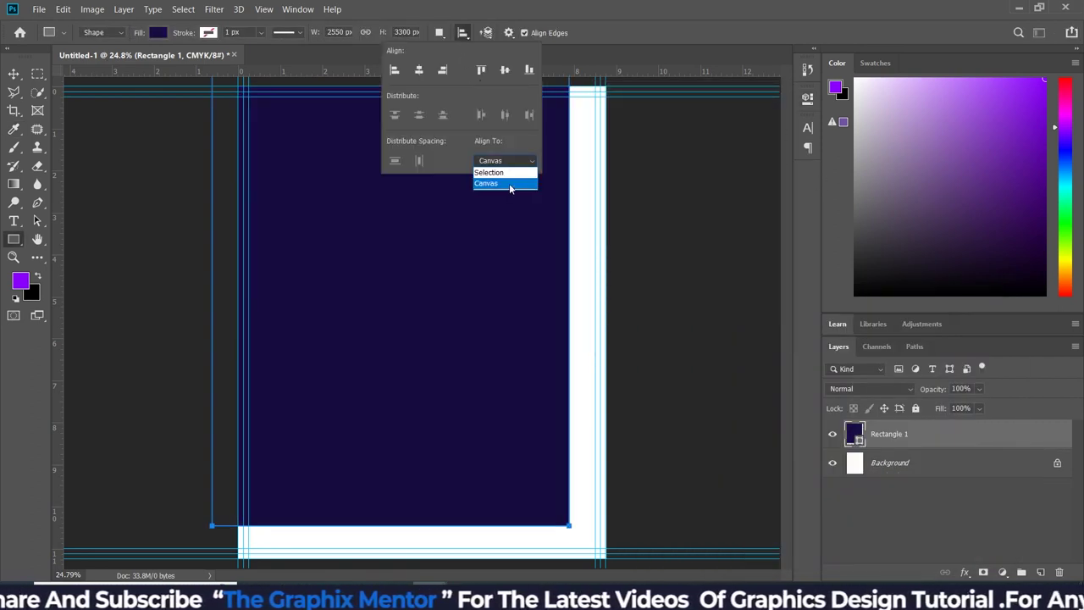
click(419, 72)
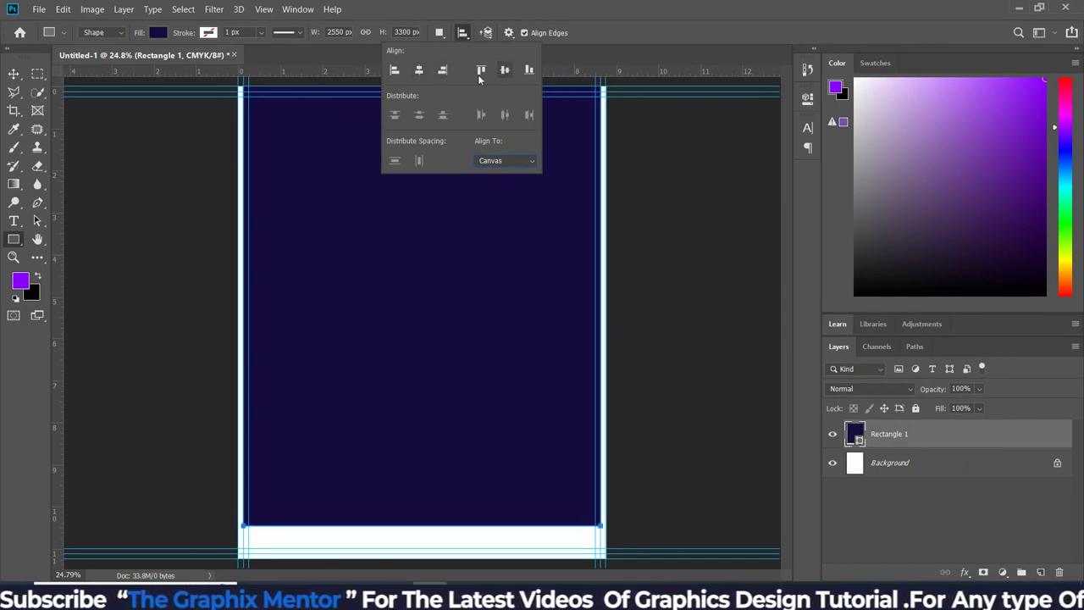
click(480, 72)
click(16, 75)
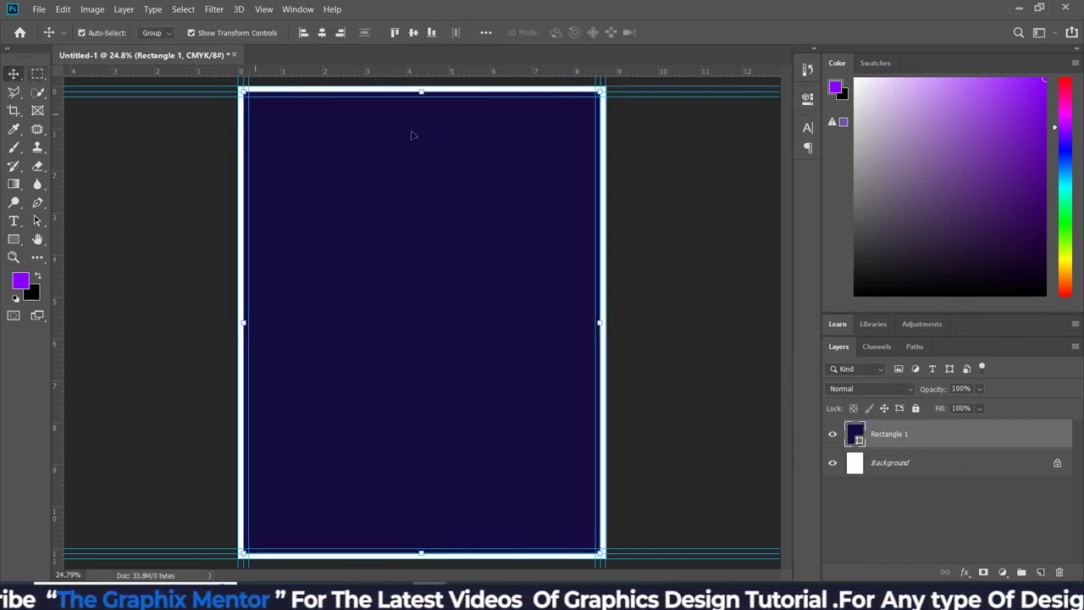
click(669, 163)
key(ctrl+minus)
scroll(669, 167, up, 1)
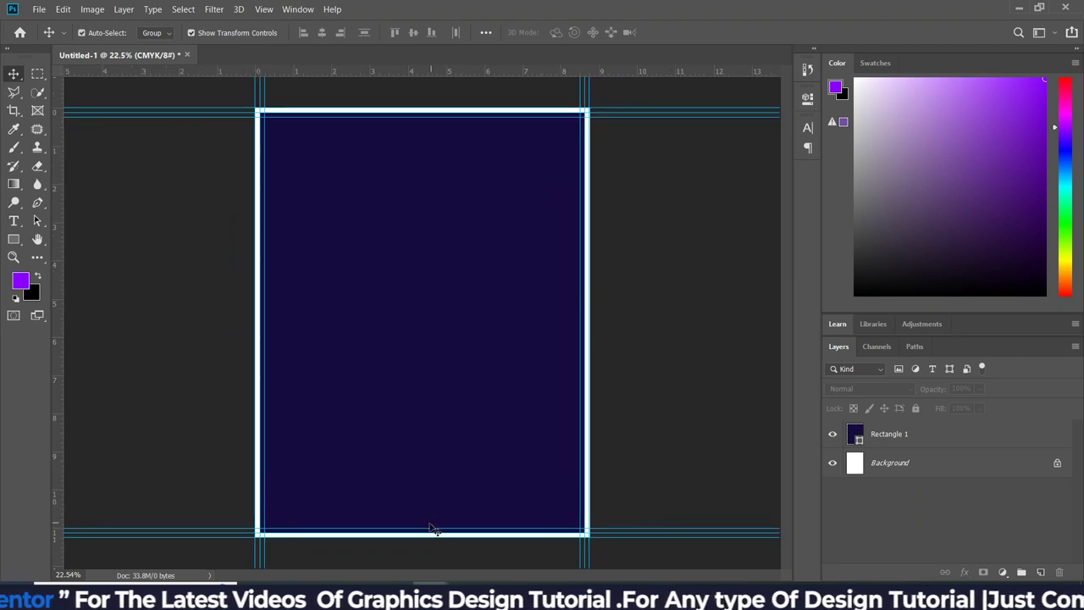
- Draw a larger 11 in-high bleed rectangle filled red
key(u)
click(530, 173)
text(8.5+0.25in)
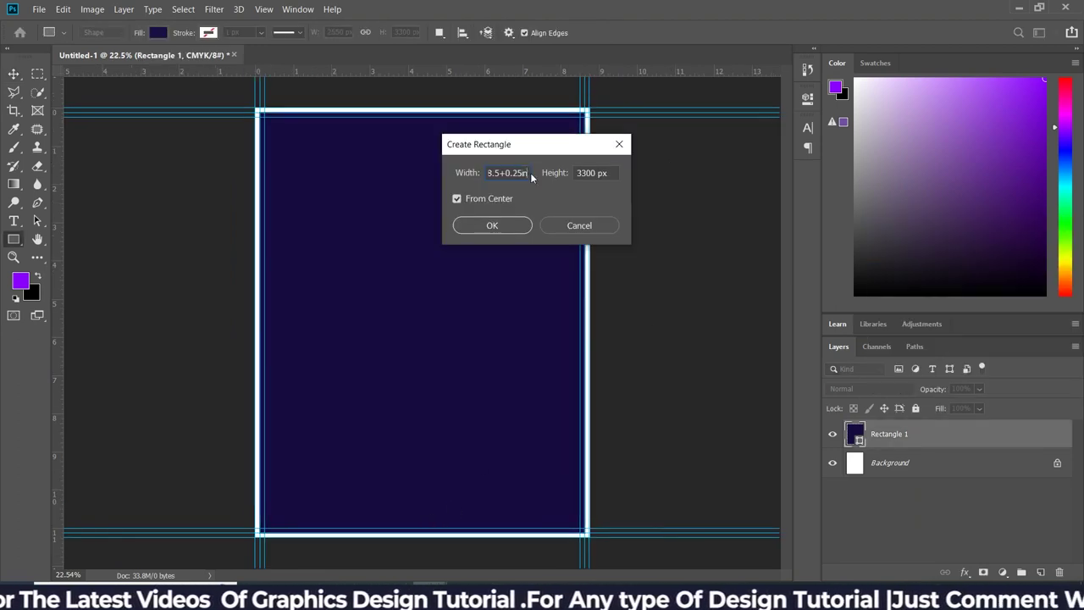
double_click(590, 172)
text(11 in)
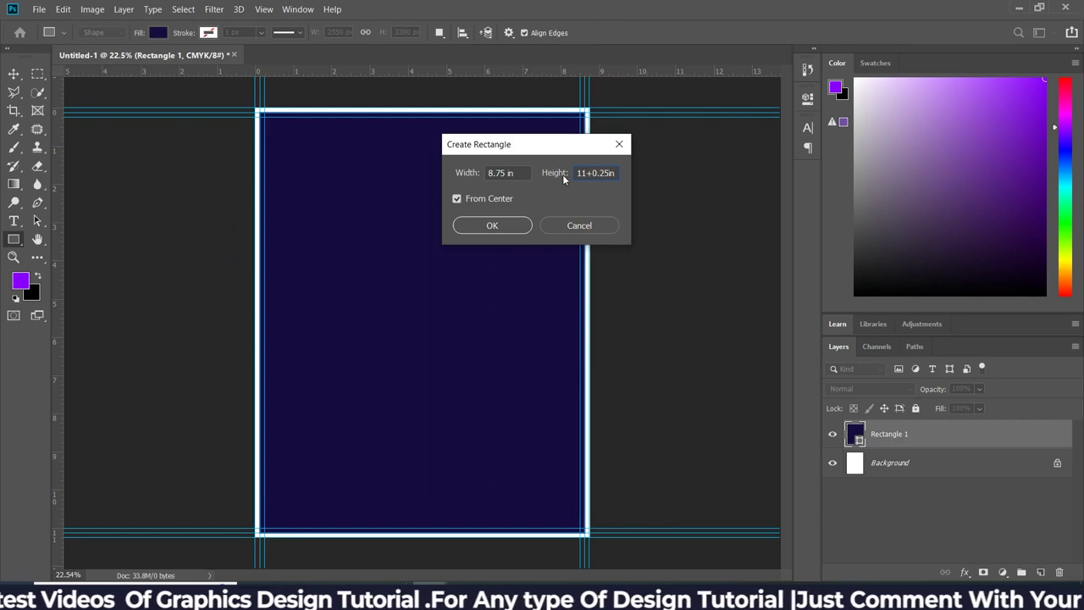
key(Return)
drag(201, 76, 537, 487)
click(606, 181)
click(617, 226)
click(766, 92)
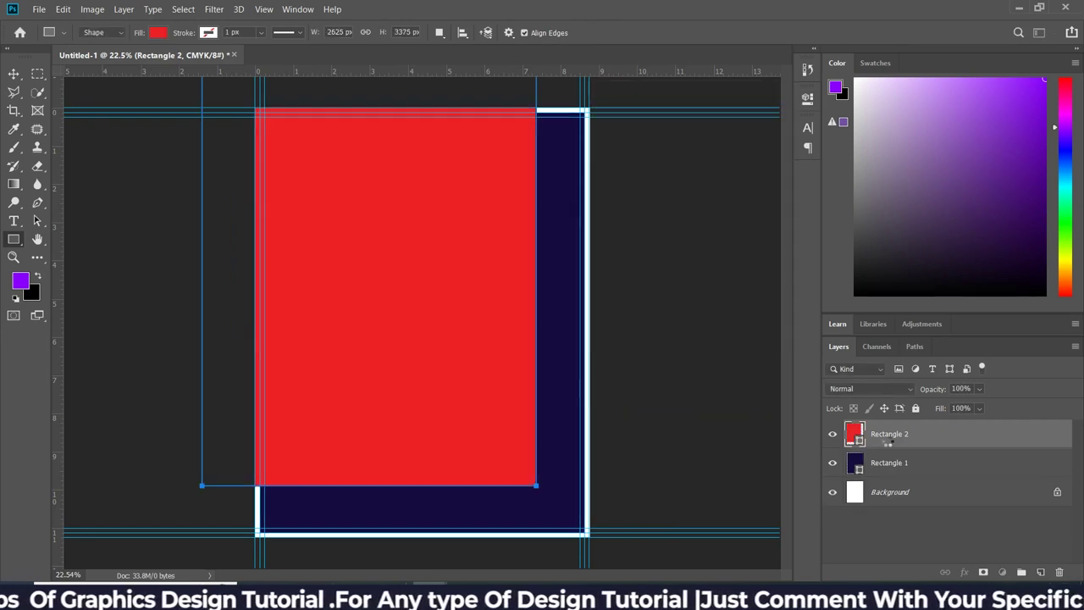
- Move Rectangle 2 below Rectangle 1 and centre it on the canvas
drag(895, 434, 889, 476)
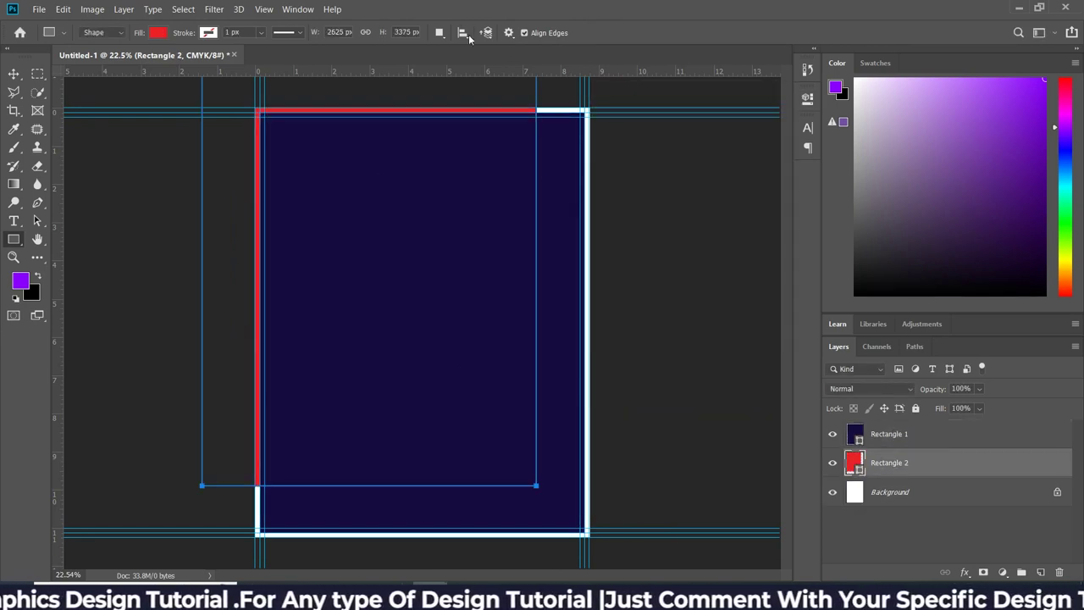
click(469, 34)
click(418, 70)
click(505, 70)
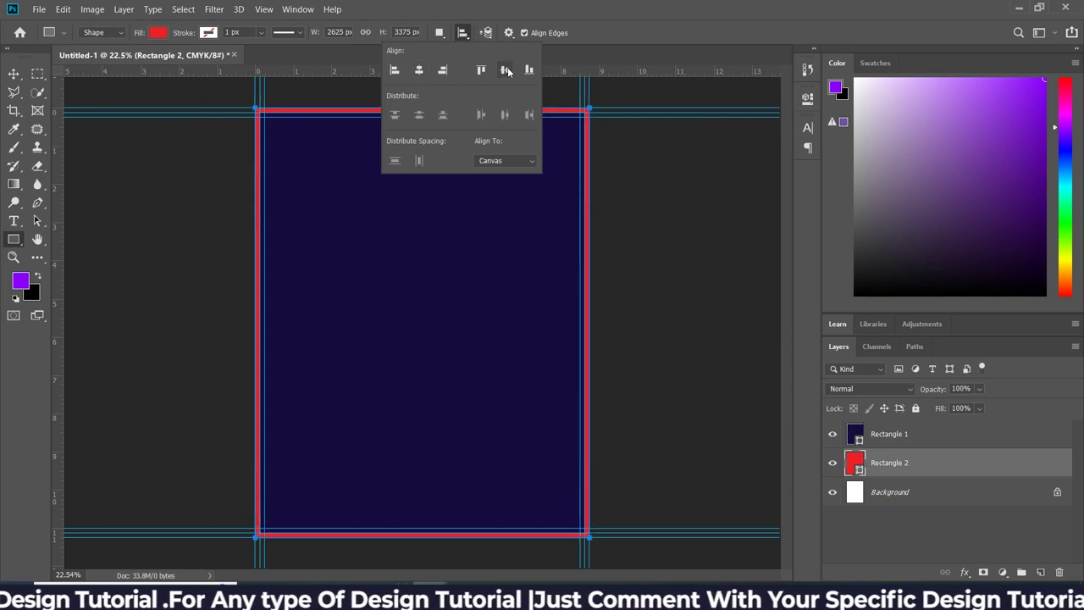
click(15, 75)
scroll(592, 194, up, 5)
scroll(402, 209, down, 4)
scroll(593, 238, down, 1)
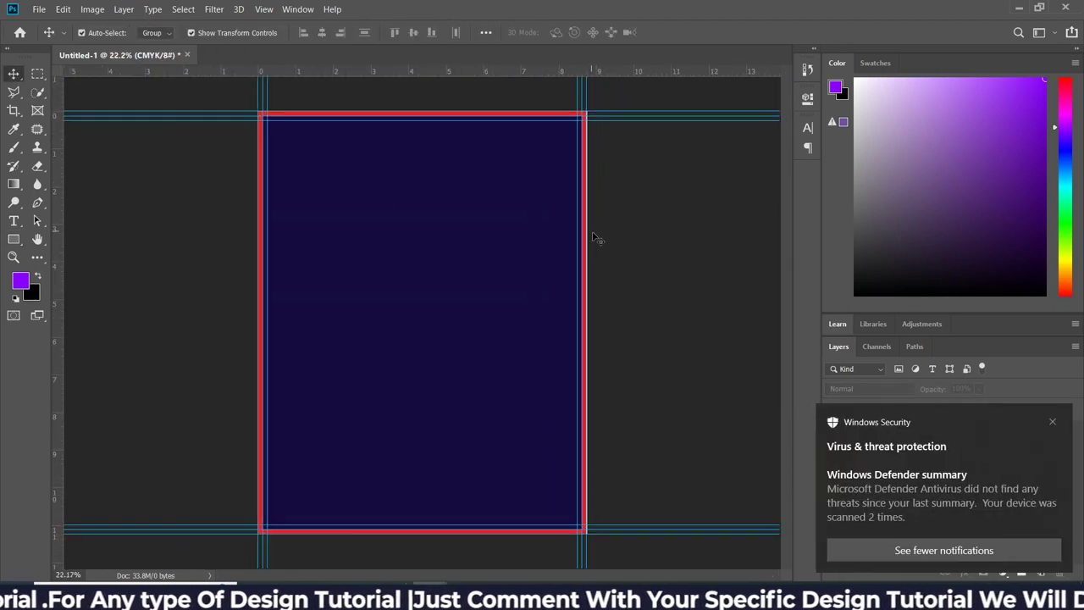
scroll(684, 366, down, 1)
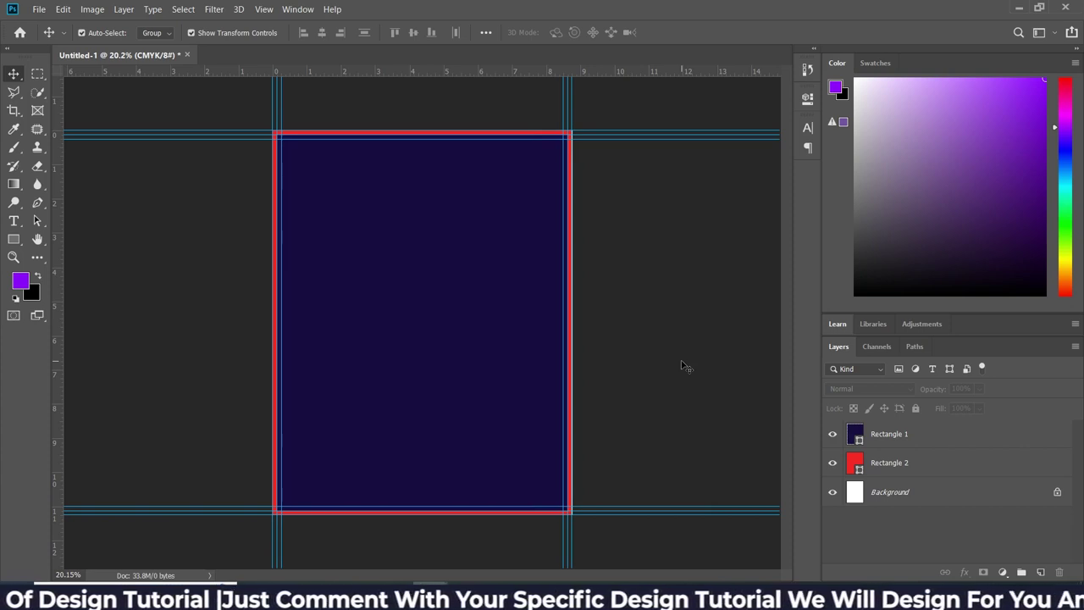
scroll(476, 150, up, 1)
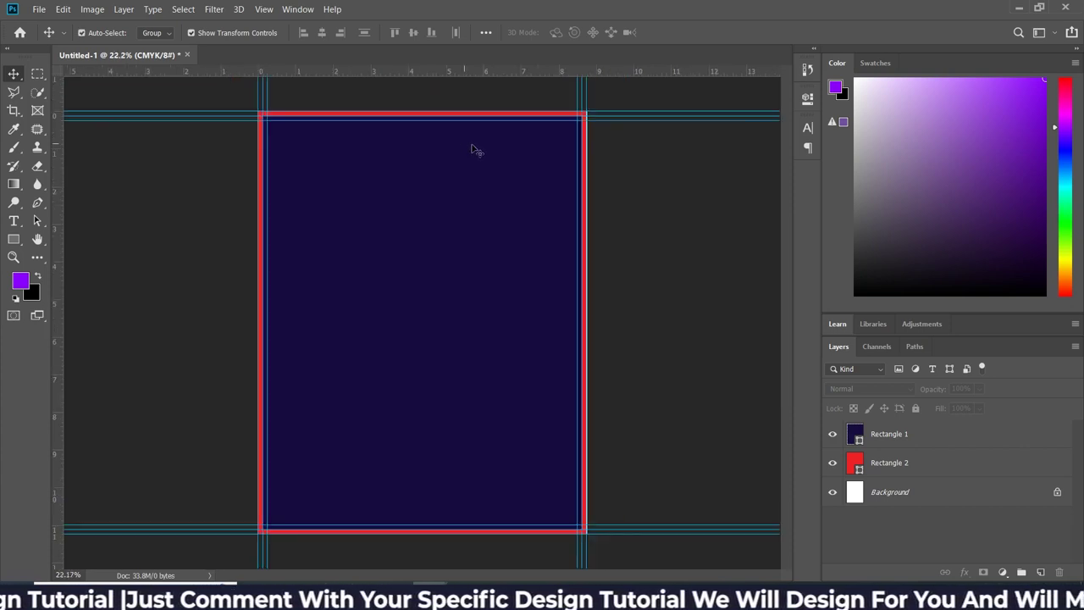
- Group both rectangle layers and name the group 'Bleed and trim Area'
click(872, 468)
shift+click(878, 436)
click(1022, 573)
double_click(884, 428)
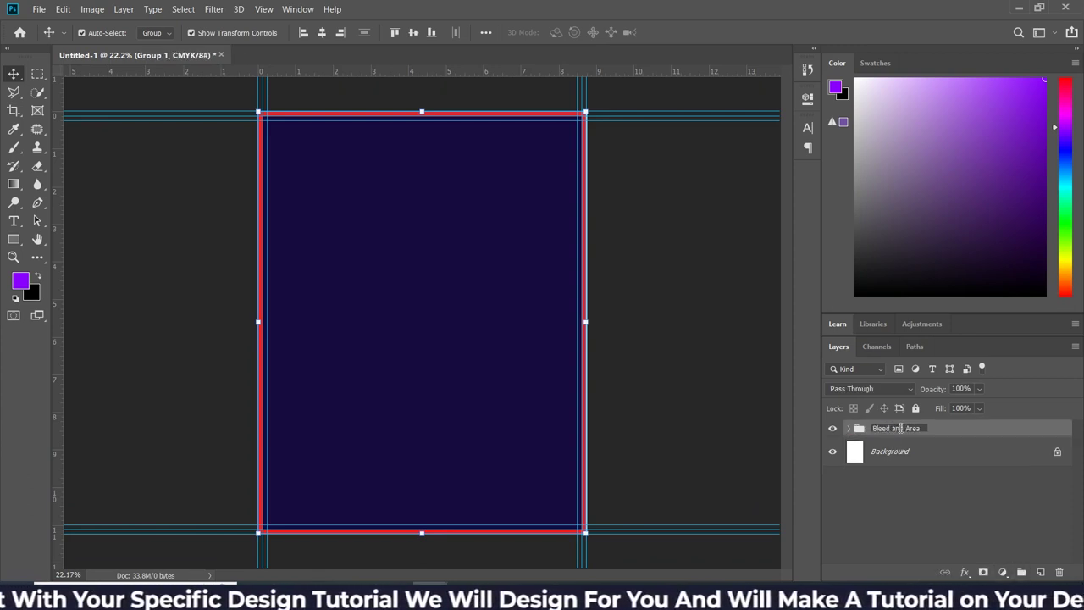
text(trim)
key(Return)
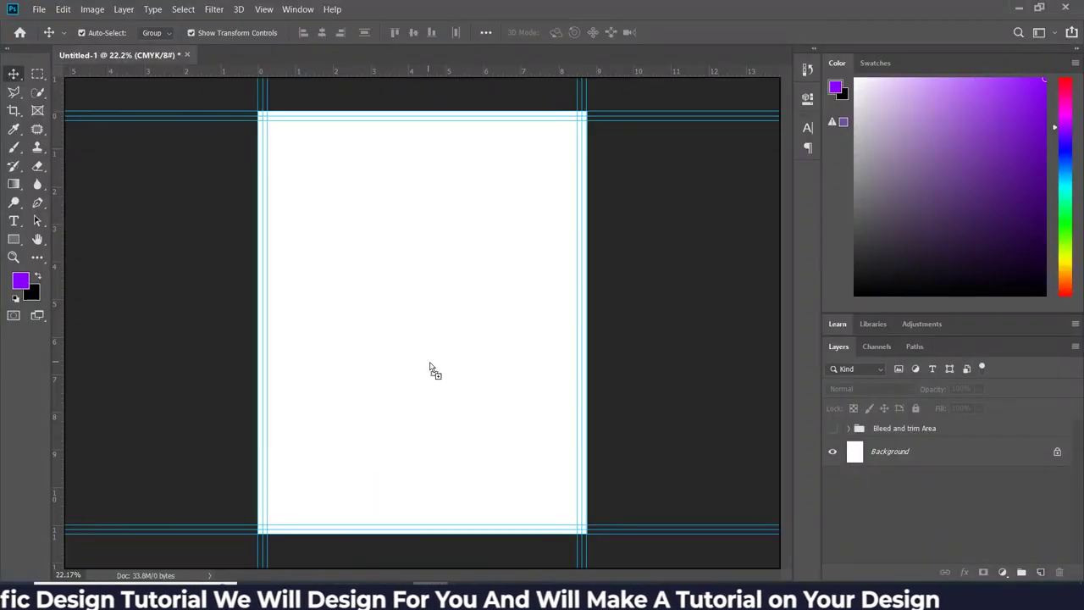
- Place the party photo and scale it to cover the whole page
drag(320, 551, 428, 364)
drag(409, 149, 417, 126)
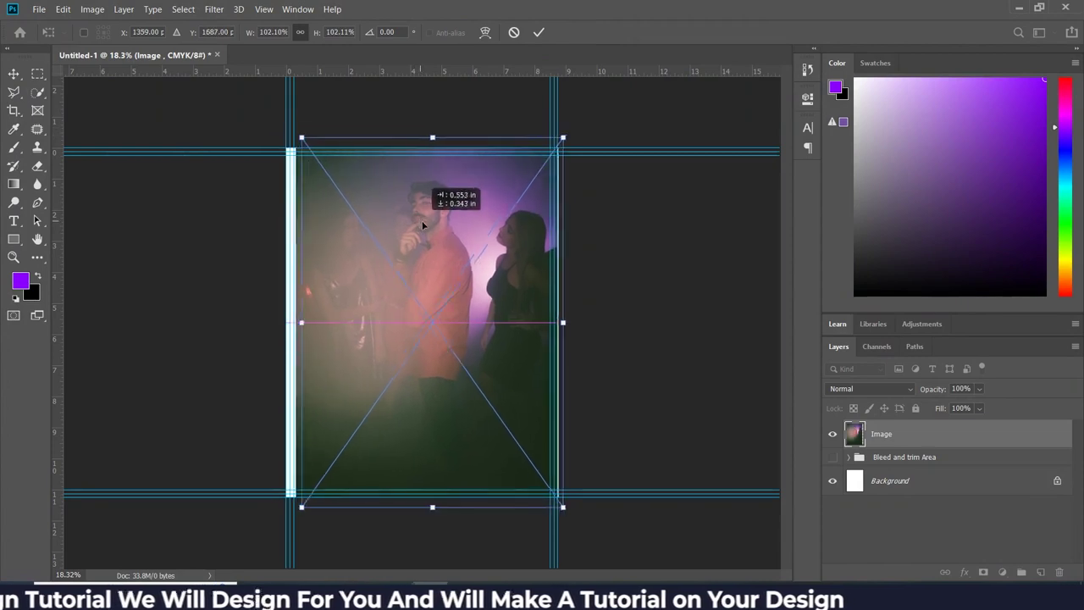
drag(279, 330, 399, 343)
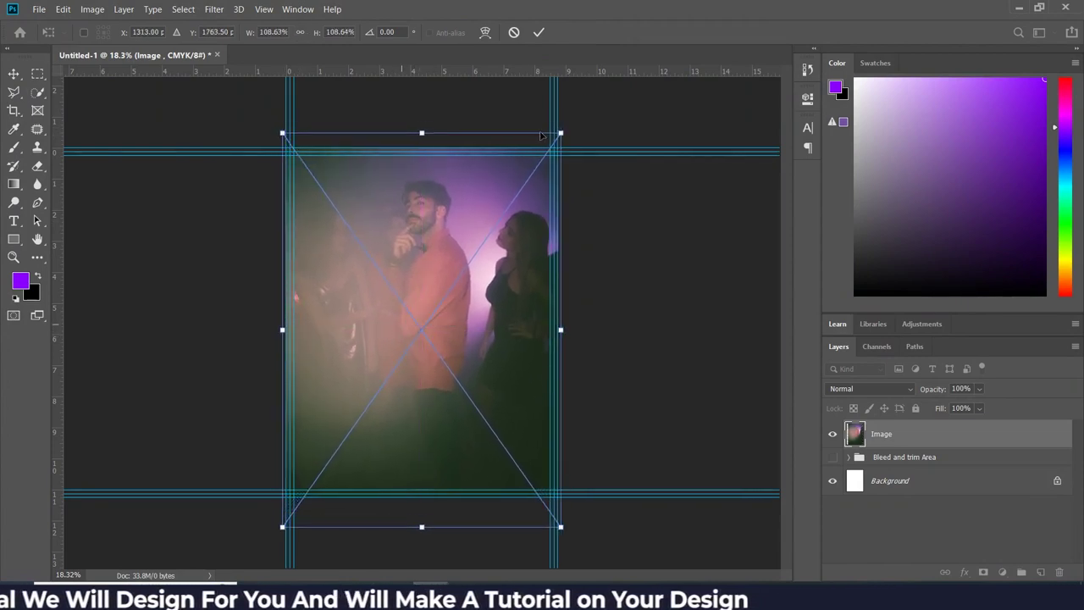
drag(422, 133, 422, 139)
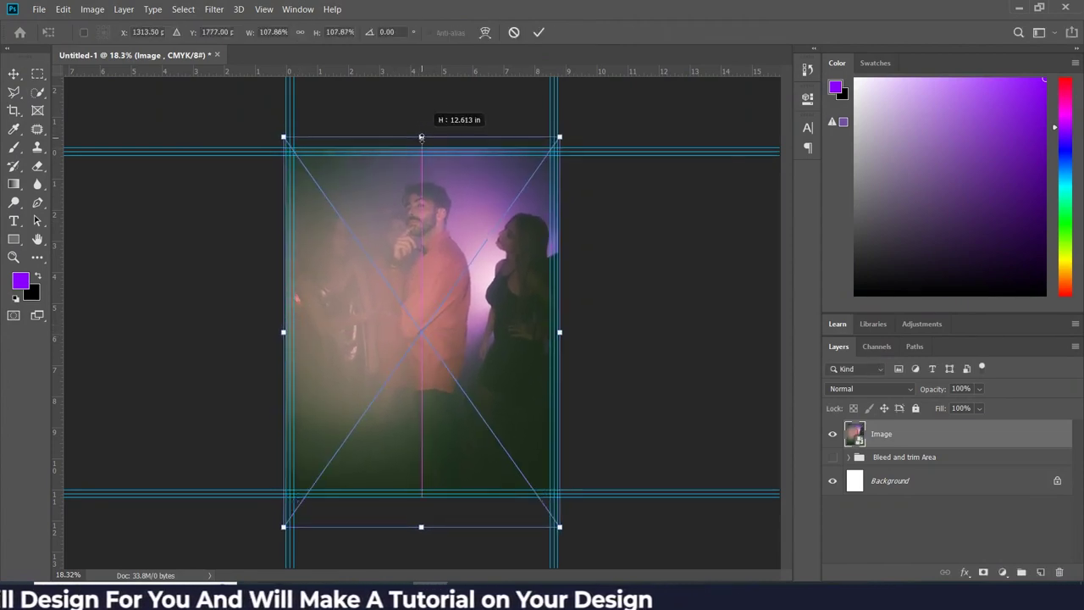
key(Return)
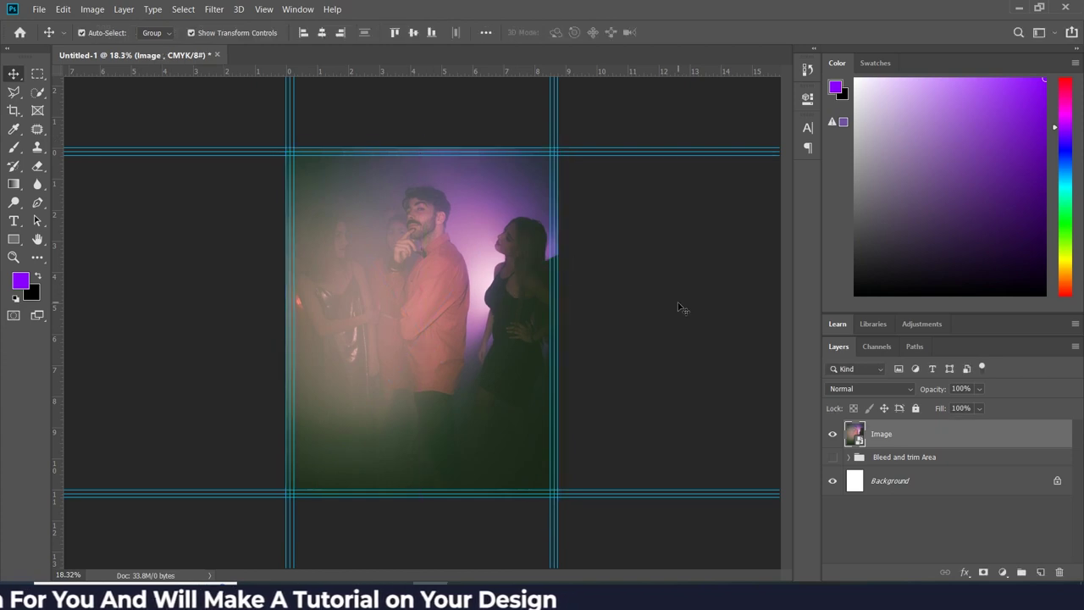
- Add a pink-to-purple Gradient Fill layer in Multiply blend mode over the photo
click(1002, 573)
click(992, 337)
click(923, 289)
click(925, 107)
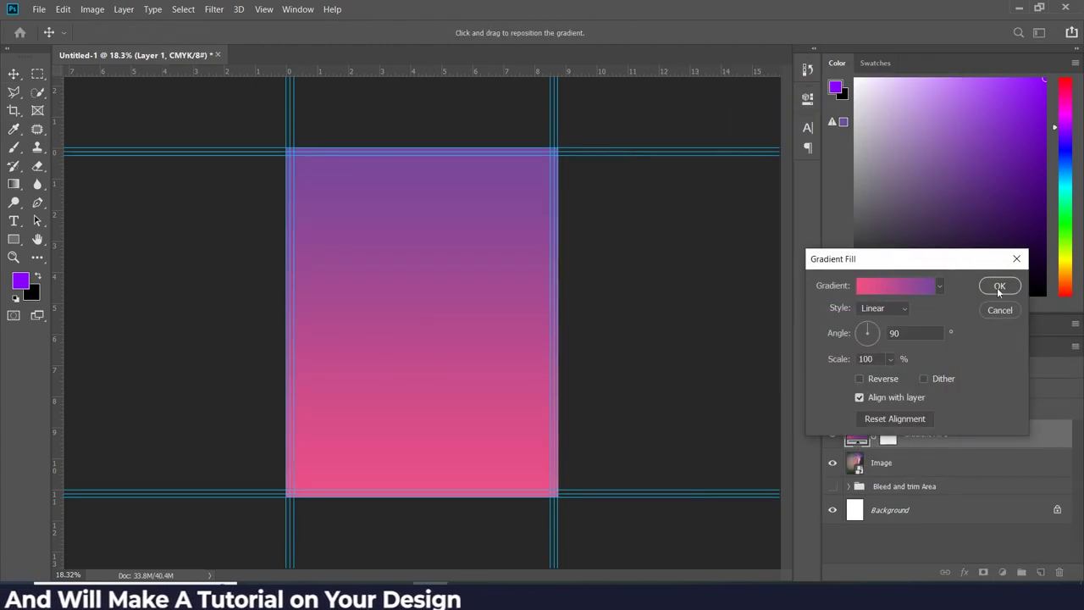
click(897, 286)
click(926, 108)
click(999, 285)
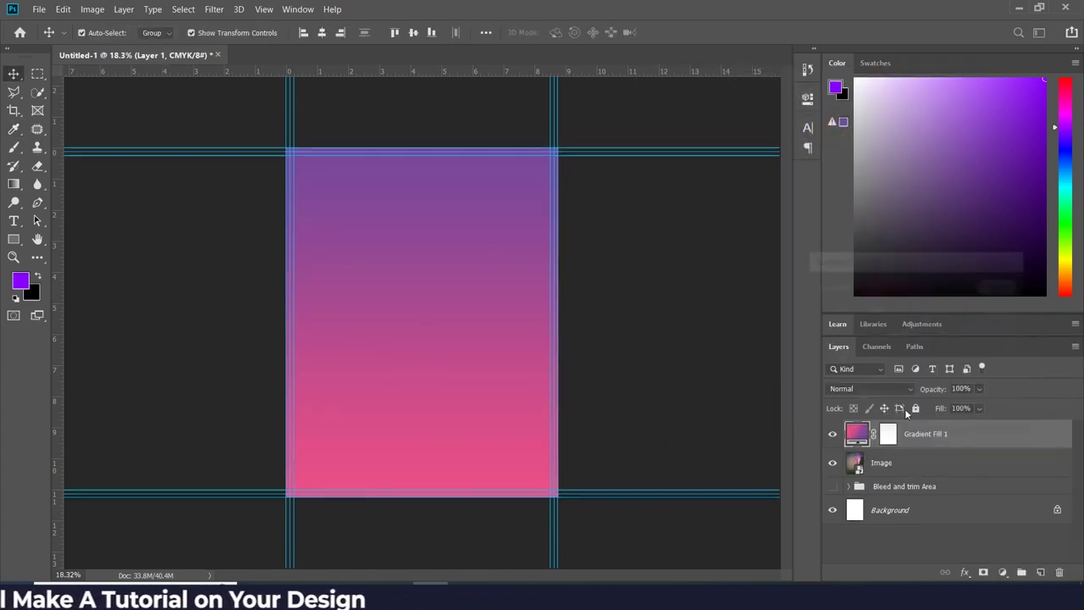
click(880, 384)
click(848, 279)
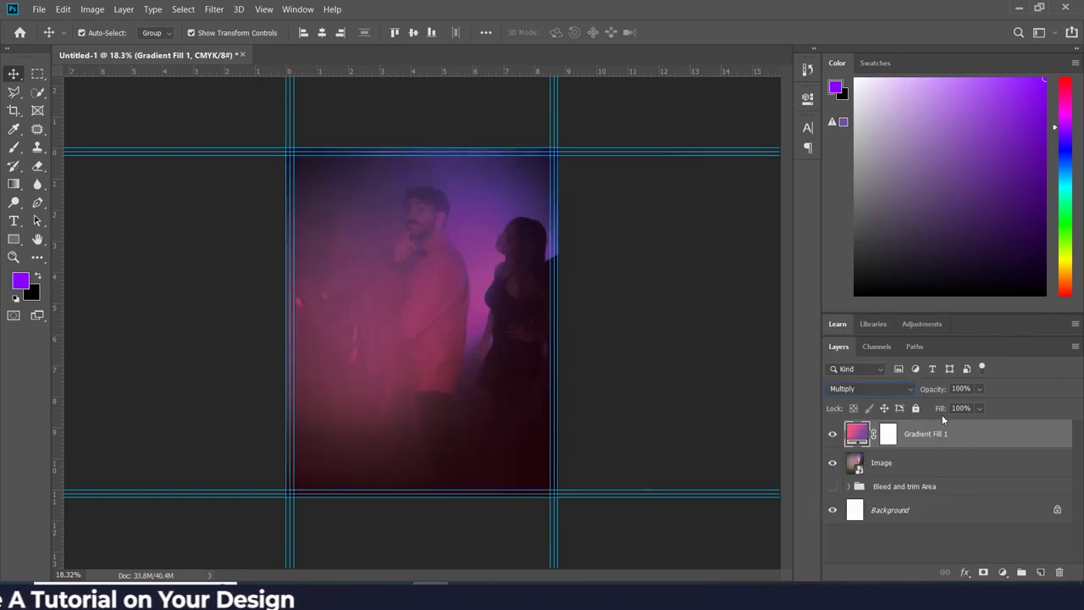
- Add a Levels adjustment with output 2–249 and darkened midtones
click(918, 470)
click(1002, 572)
click(991, 394)
drag(620, 282, 626, 281)
drag(773, 282, 761, 283)
drag(692, 242, 714, 243)
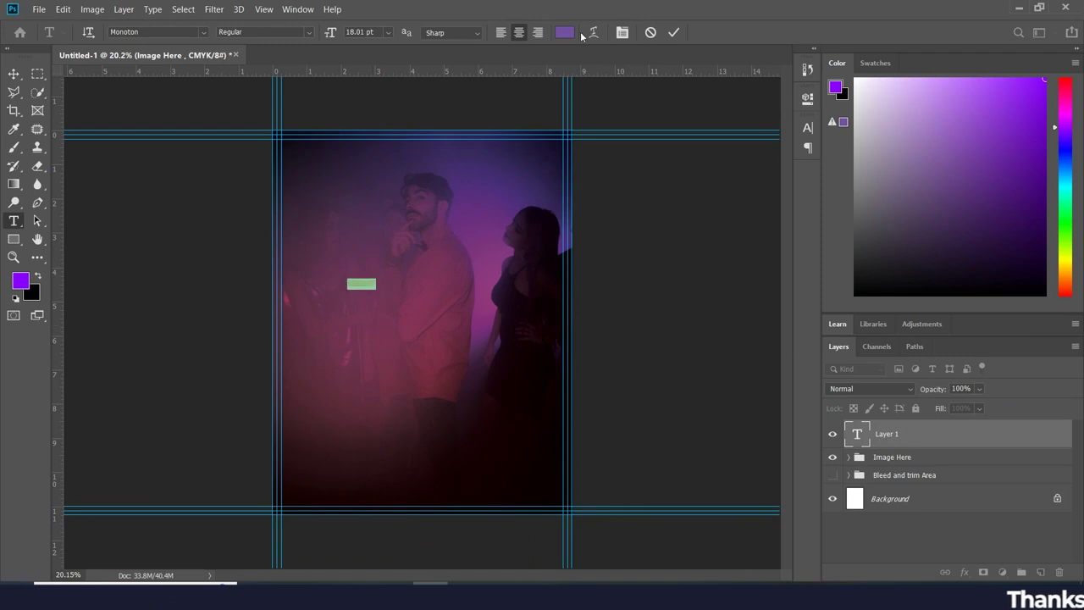
- Set the Night title text to white in the Mont font
click(565, 32)
click(963, 319)
click(299, 9)
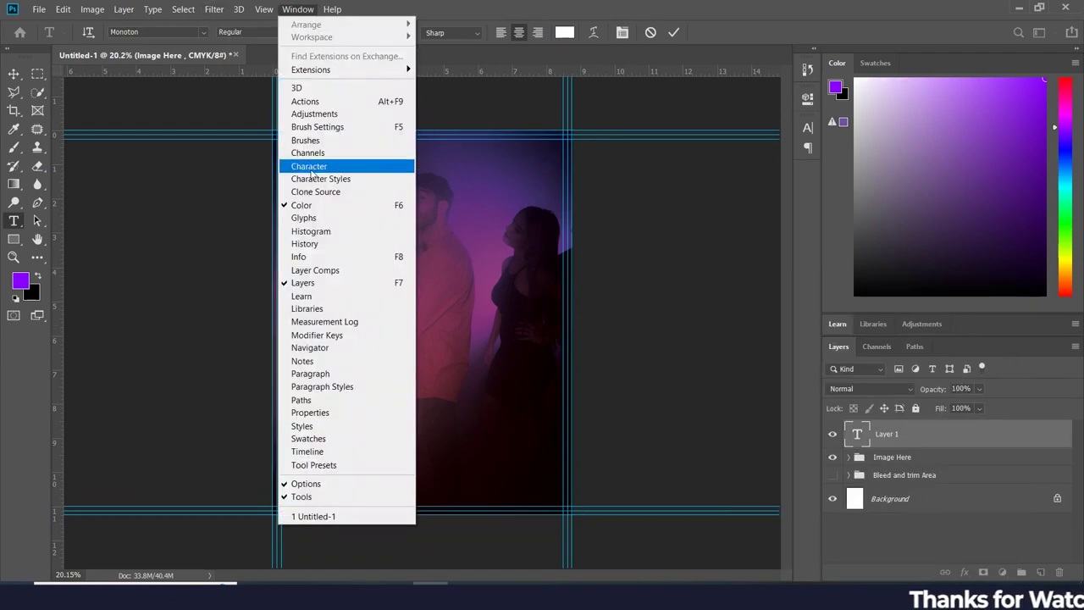
click(339, 169)
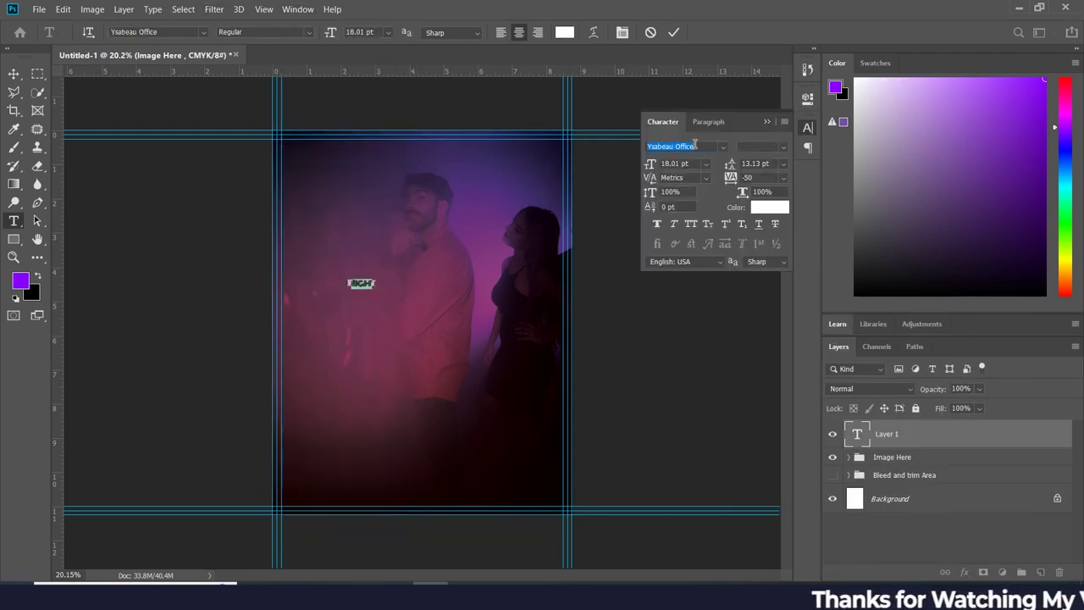
text(Mont)
key(Return)
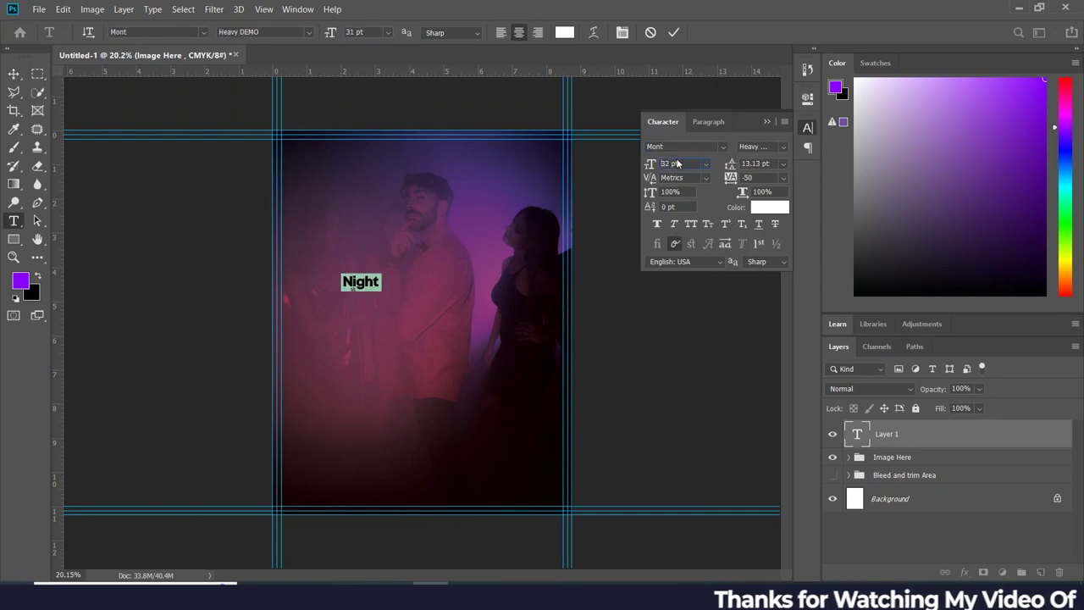
key(ctrl+Return)
- Make NIGHT all caps, enlarge it to about 131% and reposition it
key(v)
drag(355, 280, 407, 252)
key(ctrl+plus)
key(ctrl+plus)
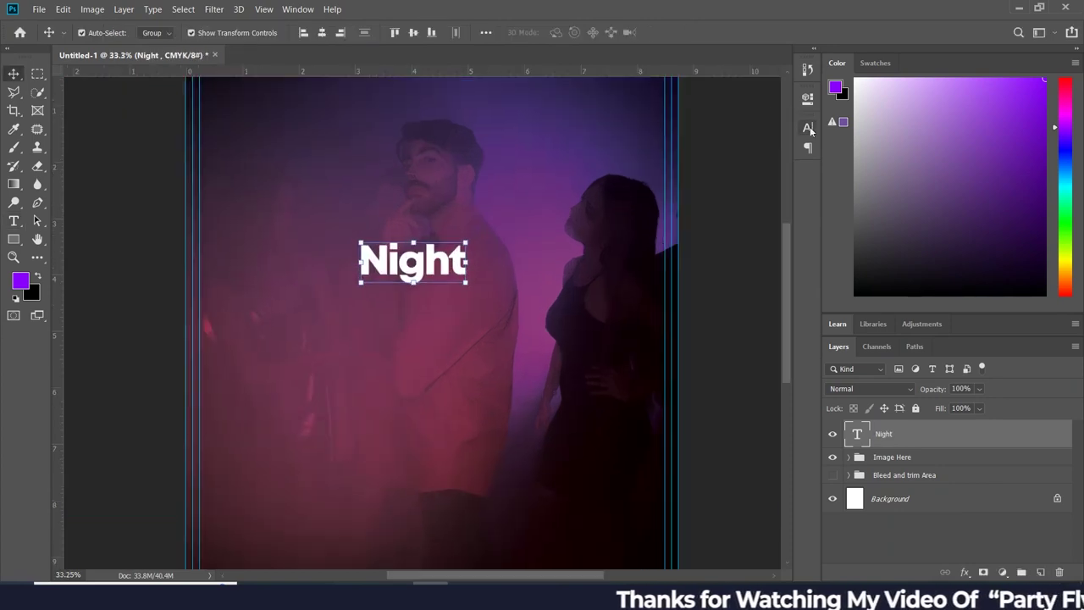
click(808, 128)
key(ctrl+shift+k)
drag(497, 235, 524, 244)
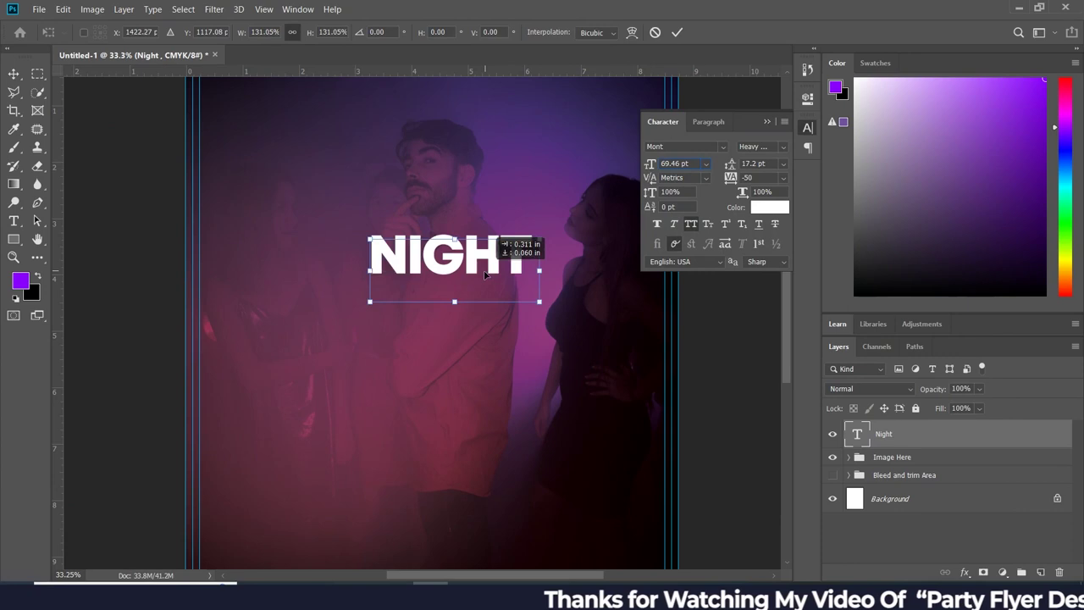
click(767, 122)
key(Return)
drag(449, 271, 422, 294)
- Duplicate the title below itself and retype it as PARTY
key(ctrl+minus)
double_click(452, 291)
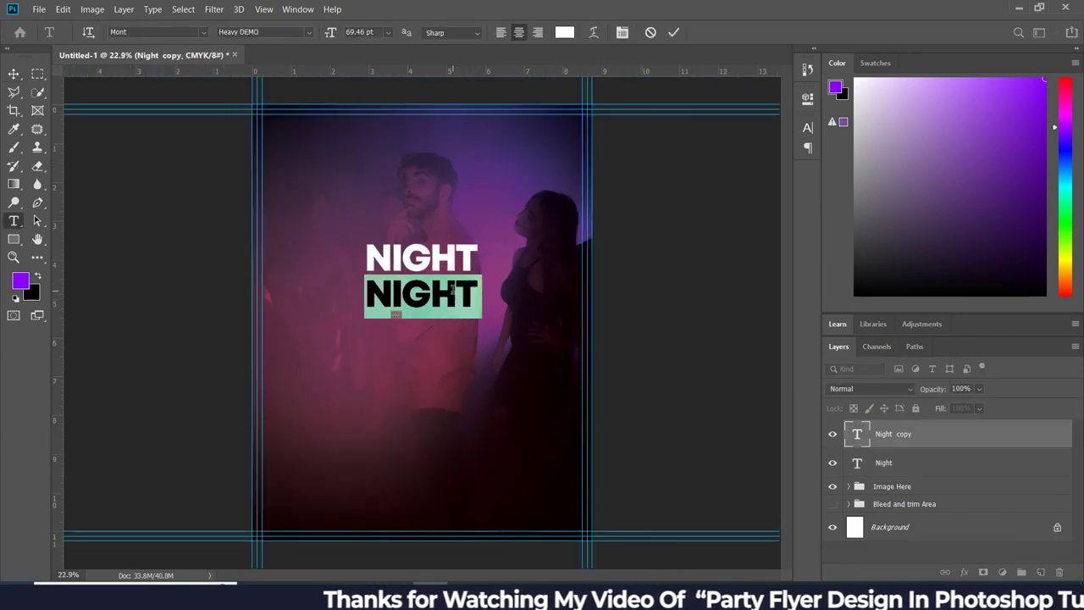
text(PARTY)
key(ctrl+a)
- Give PARTY an outlined font and move it below NIGHT
click(808, 127)
click(715, 146)
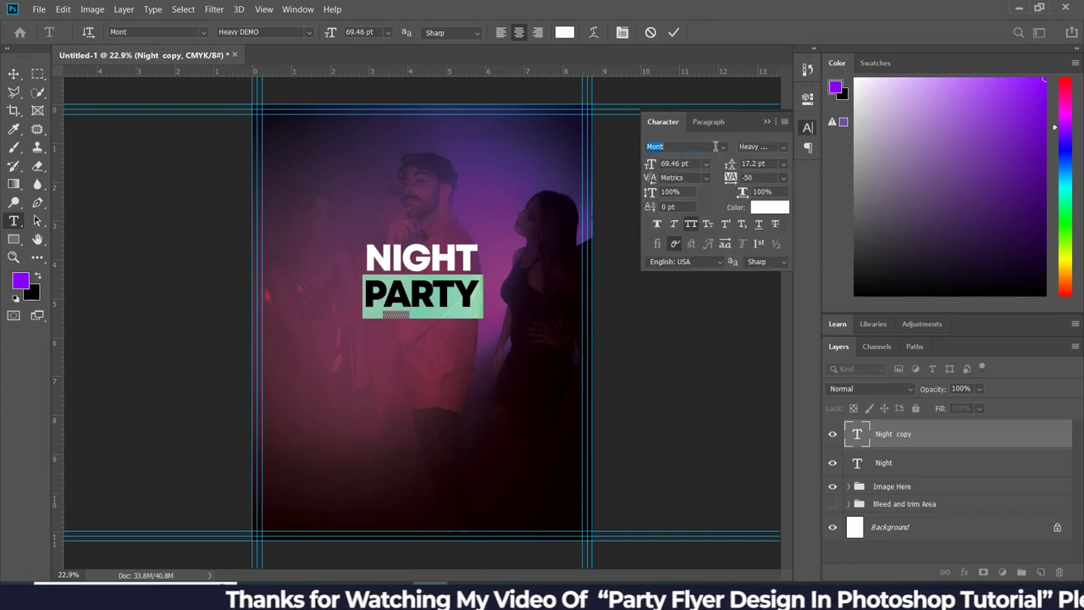
click(722, 147)
scroll(968, 254, down, 5)
click(913, 536)
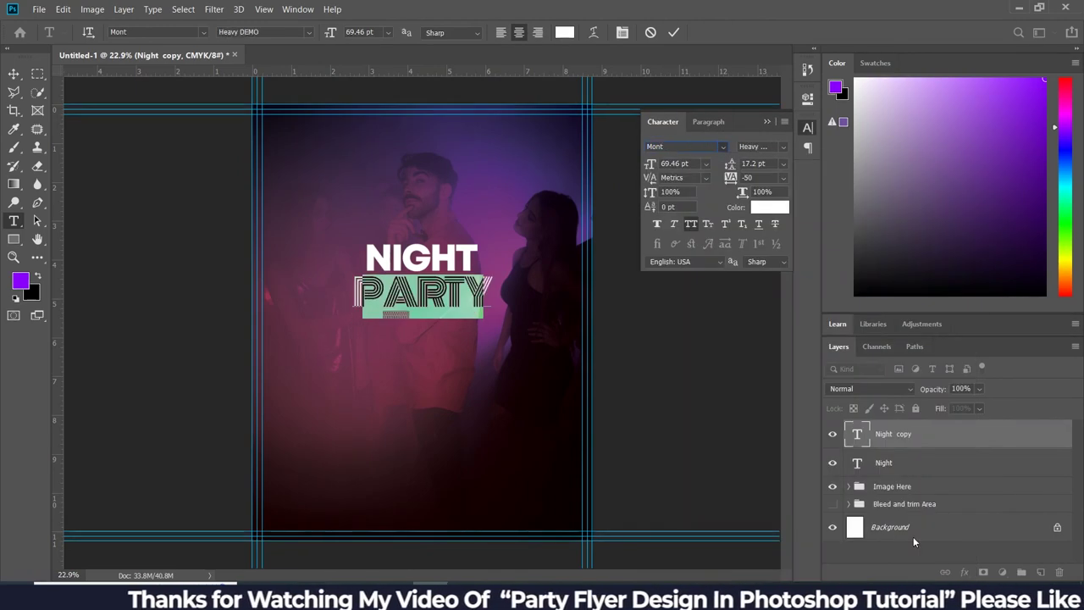
scroll(675, 164, up, 3)
scroll(675, 163, up, 3)
click(13, 74)
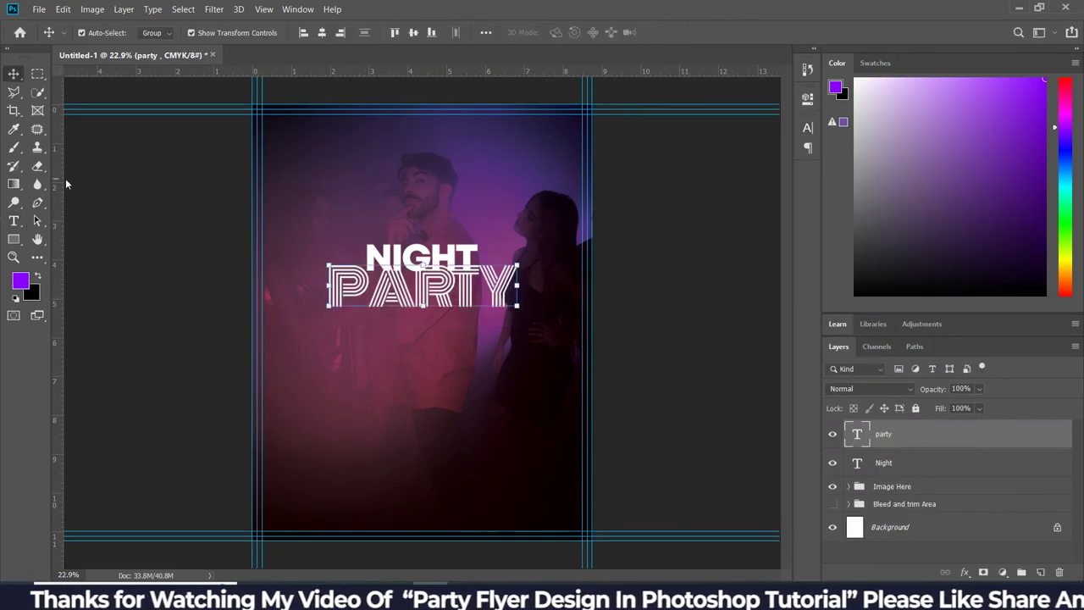
drag(423, 286, 424, 303)
shift+click(883, 463)
- Enlarge the NIGHT layer slightly with Free Transform
alt+scroll(438, 314, down, 1)
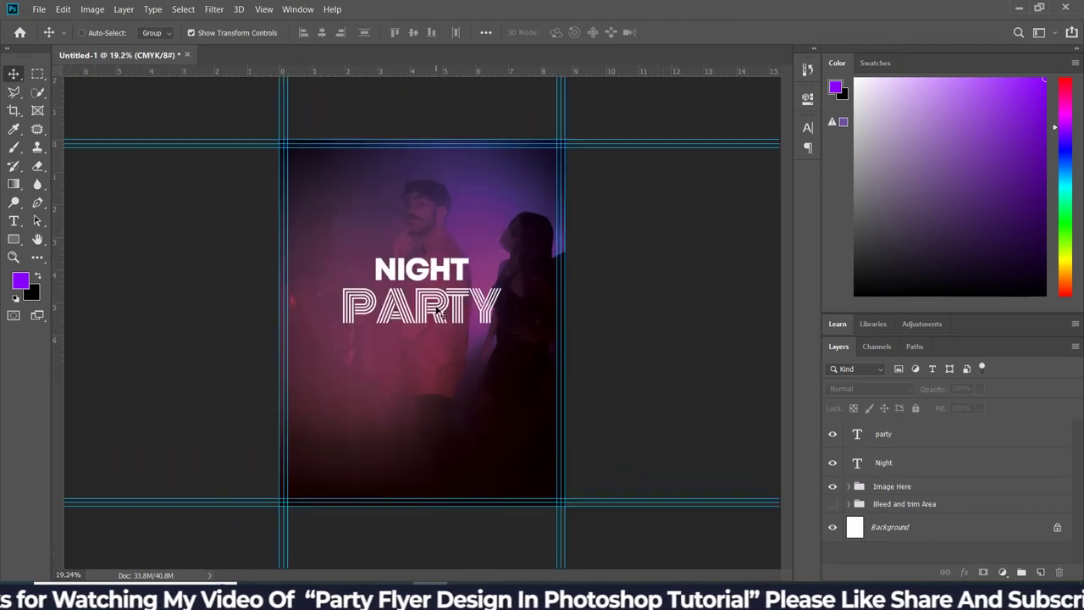
alt+scroll(424, 288, up, 1)
alt+scroll(424, 288, up, 3)
ctrl+click(423, 246)
key(ctrl+t)
mouse_move(520, 212)
mouse_down()
mouse_move(538, 206)
mouse_move(542, 224)
mouse_up()
key(Return)
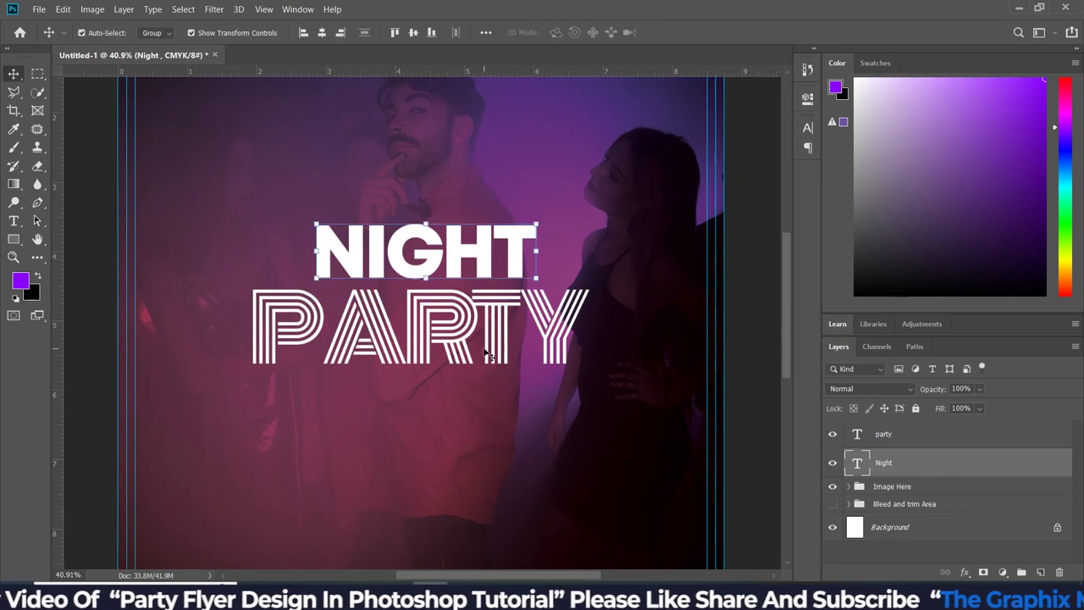
- Align the NIGHT and PARTY layers and link them together
shift+click(487, 356)
click(486, 32)
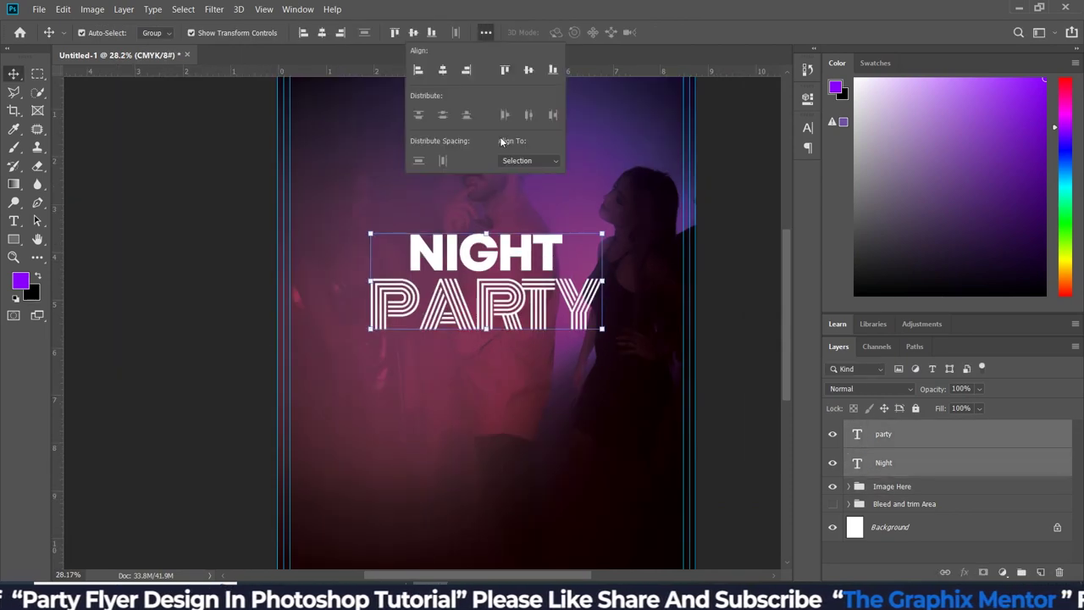
right_click(540, 301)
alt+scroll(487, 298, down, 1)
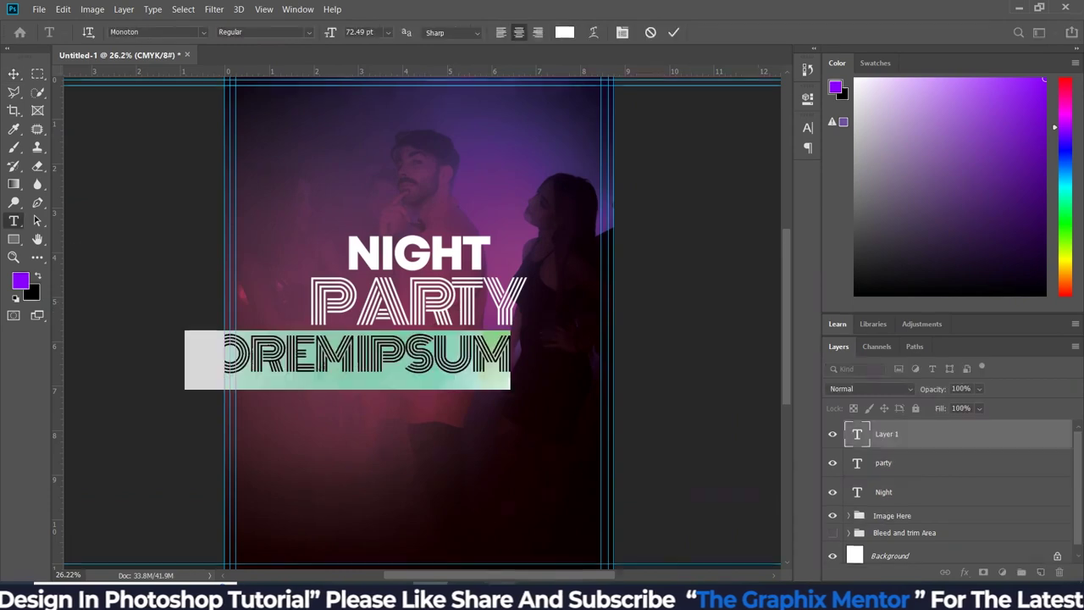
- Type SPECIAL GUEST and set it in Montserrat Medium Italic at a smaller size
text(SPECIAL)
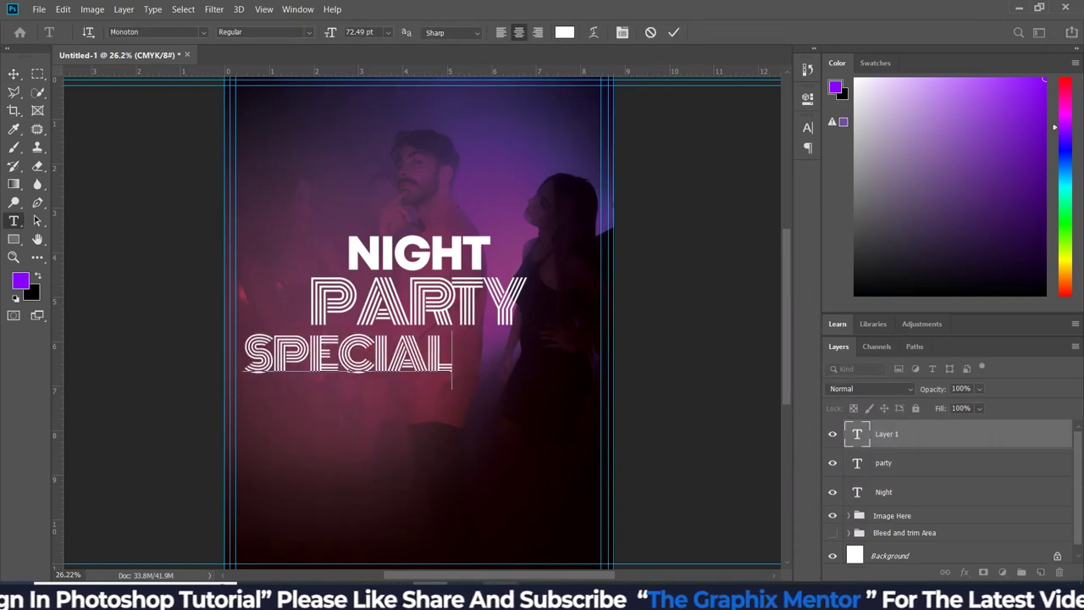
text(GUEST)
key(ctrl+a)
click(807, 127)
click(678, 146)
text(mont)
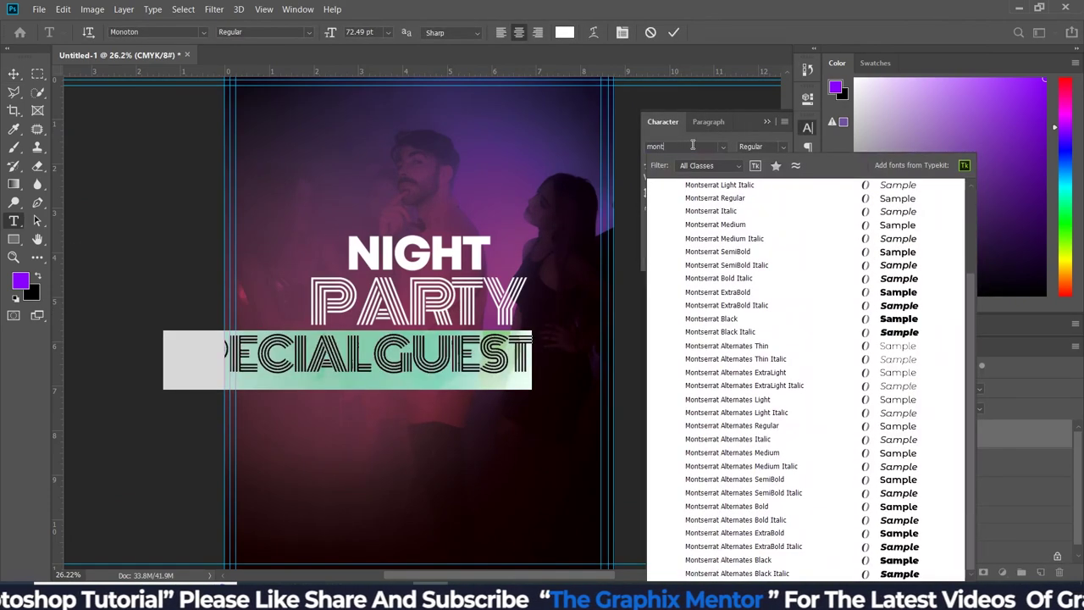
click(724, 238)
click(678, 163)
scroll(689, 163, down, 20)
scroll(689, 163, down, 20)
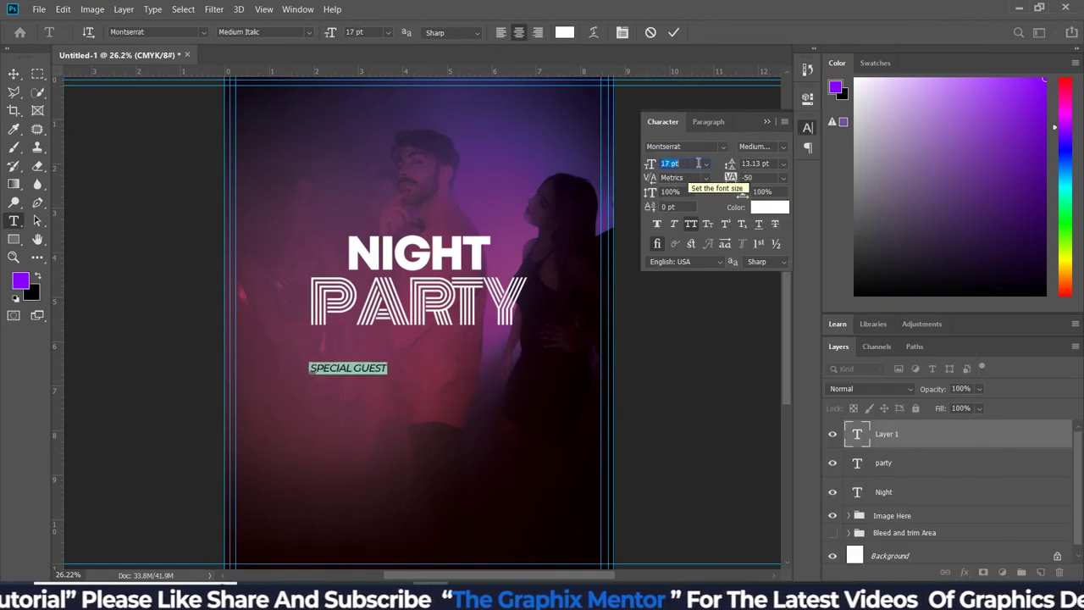
key(ctrl+Return)
- Move SPECIAL GUEST under PARTY, scale it to about 132% and centre it
key(v)
drag(336, 350, 408, 320)
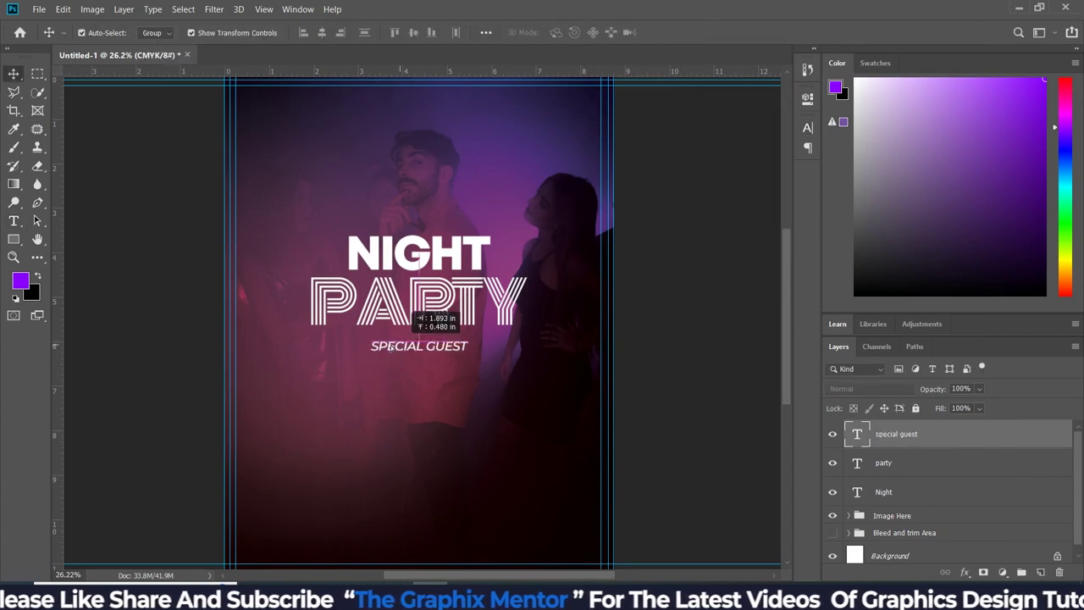
scroll(409, 320, up, 3)
key(ctrl+t)
drag(562, 331, 587, 344)
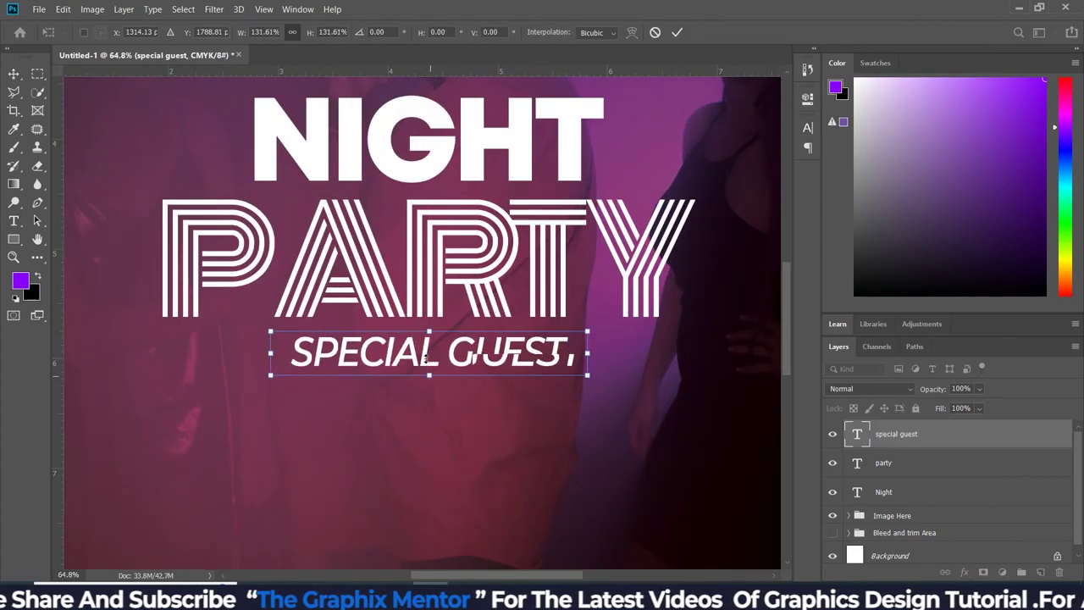
drag(426, 356, 426, 360)
scroll(426, 360, down, 3)
key(Return)
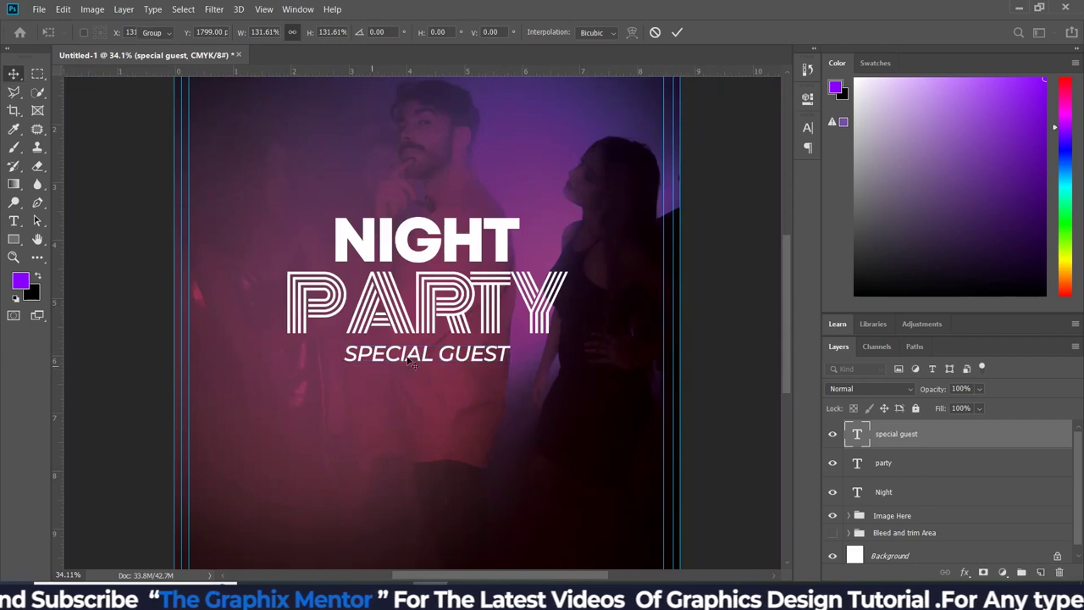
- Duplicate SPECIAL GUEST just below and retype the copy as the DJ's name
click(439, 309)
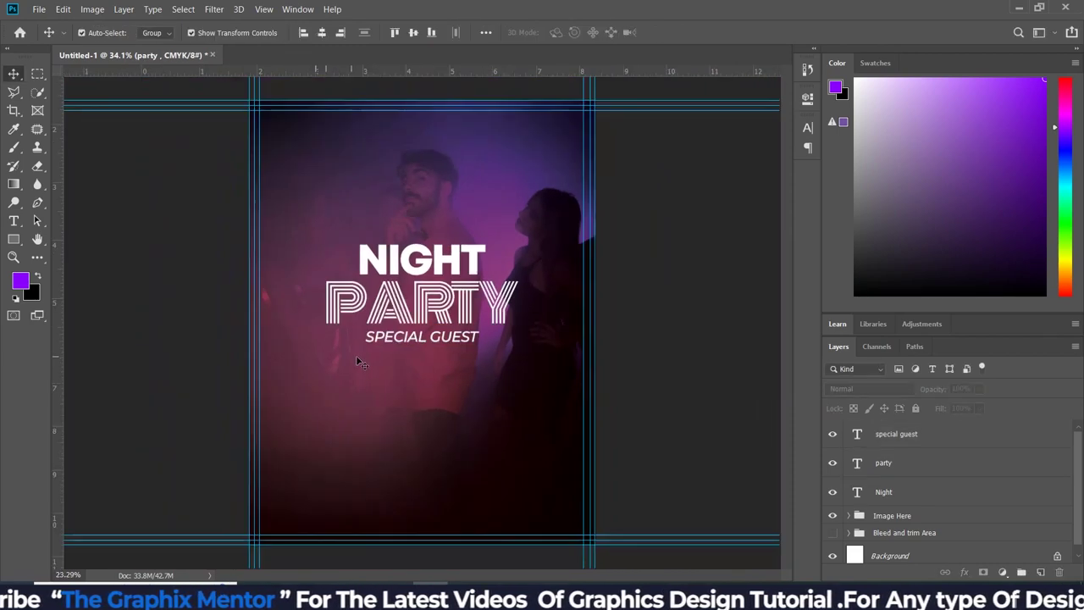
drag(393, 329, 392, 362)
text(tV)
key(BackSpace)
text(FLOYD GILBERT)
scroll(424, 360, up, 2)
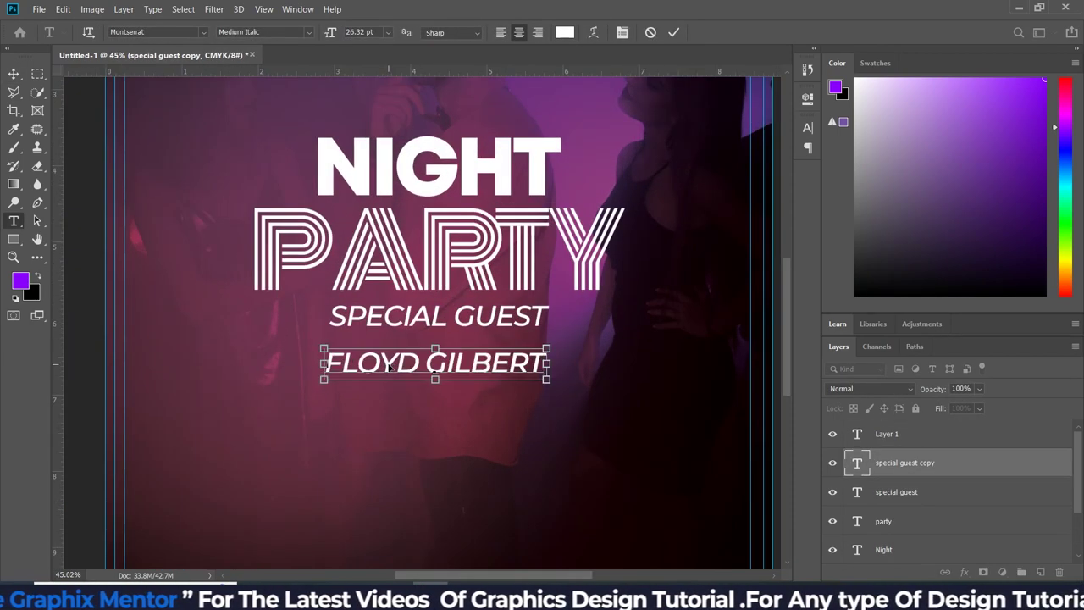
- Make the DJ name line Montserrat Bold Italic and type 'DJ'
key(ctrl+a)
click(807, 127)
click(760, 145)
click(767, 319)
click(14, 73)
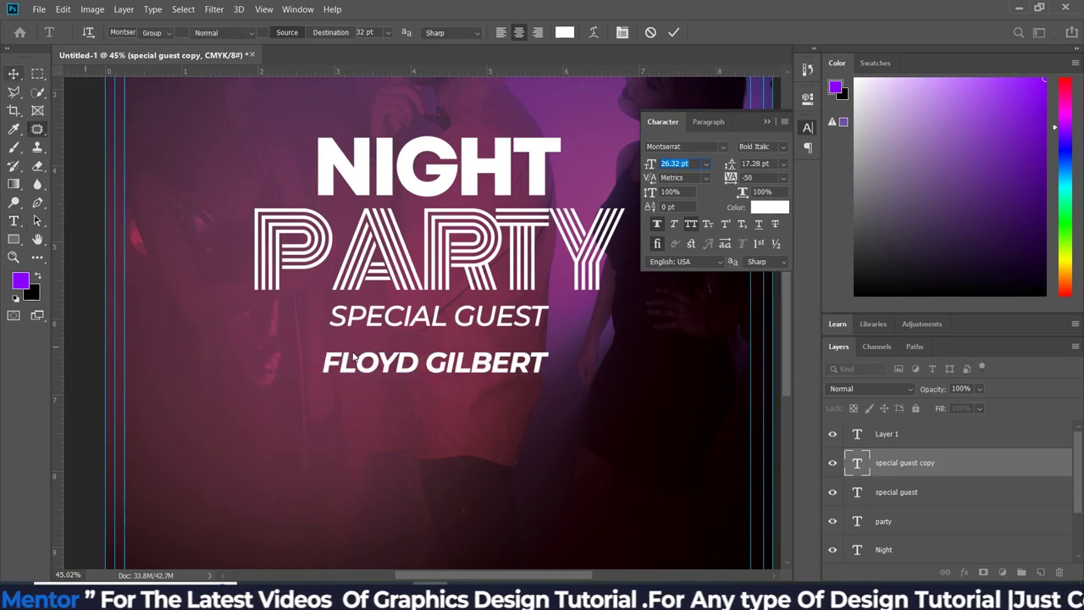
text(DJ)
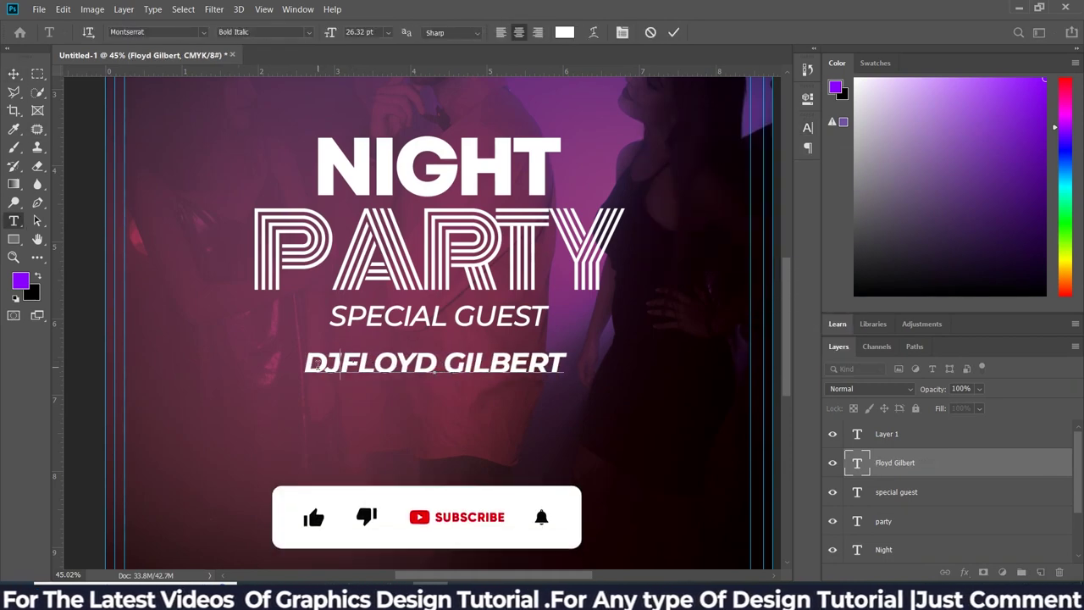
- Set the DJ name line's font size to 36
scroll(449, 338, up, 2)
ctrl+click(449, 347)
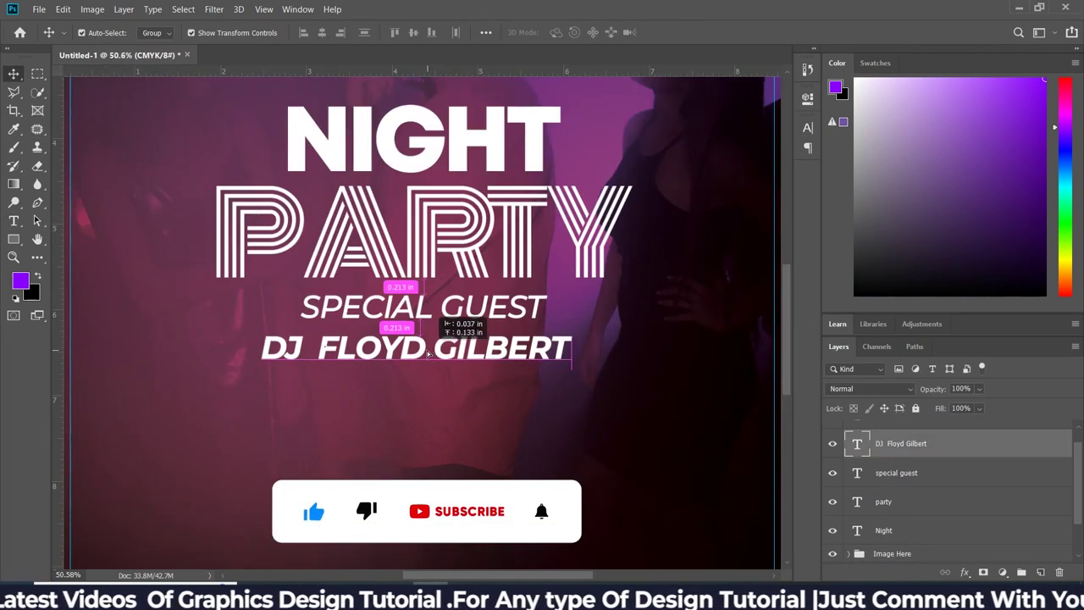
scroll(468, 315, down, 3)
click(808, 127)
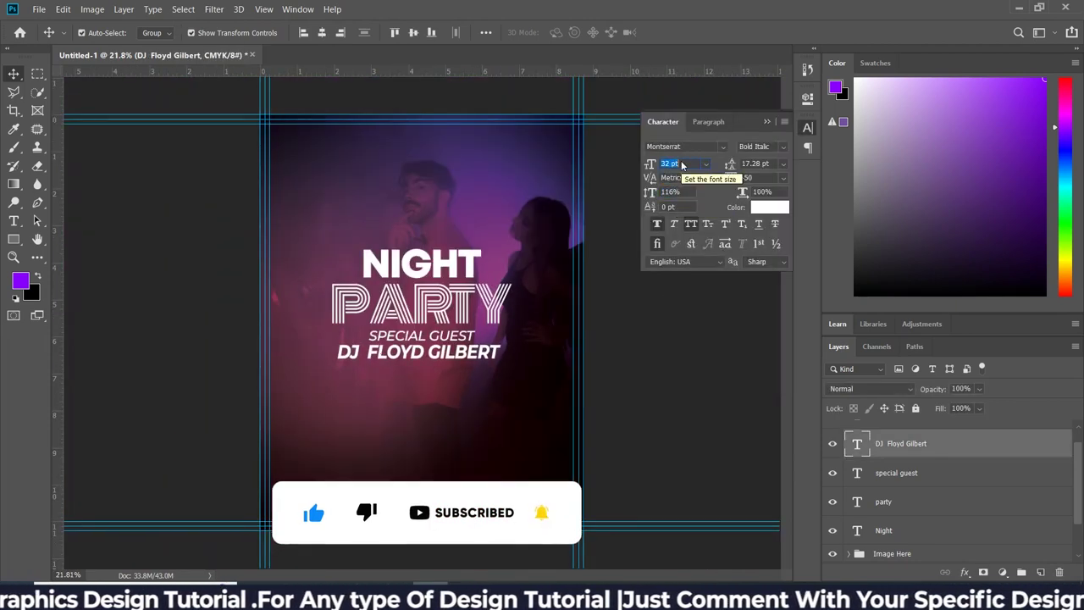
text(36)
key(Return)
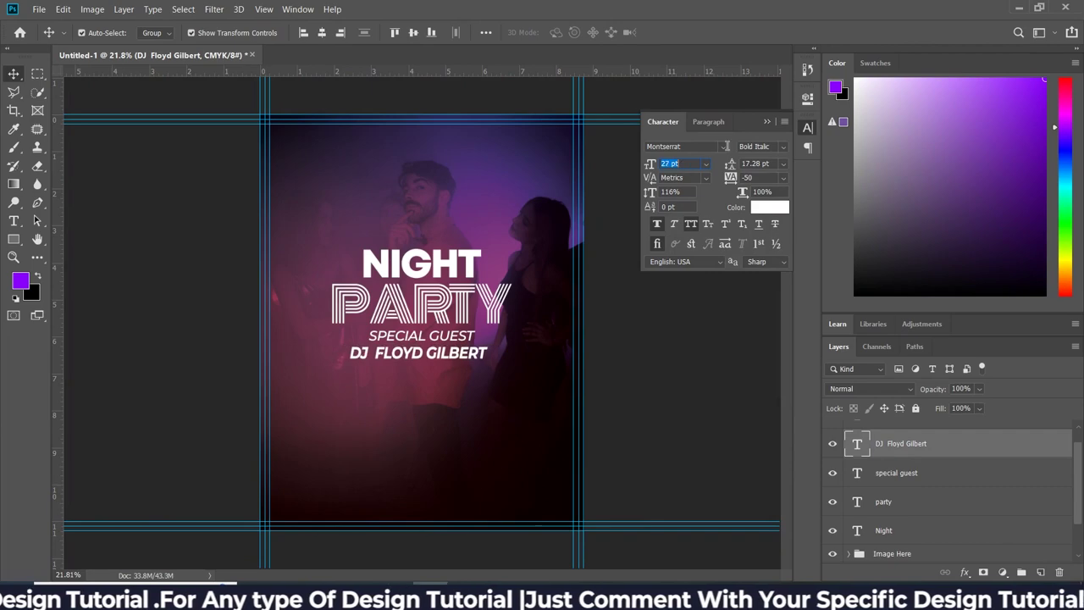
scroll(432, 359, up, 1)
scroll(432, 359, up, 1)
click(97, 259)
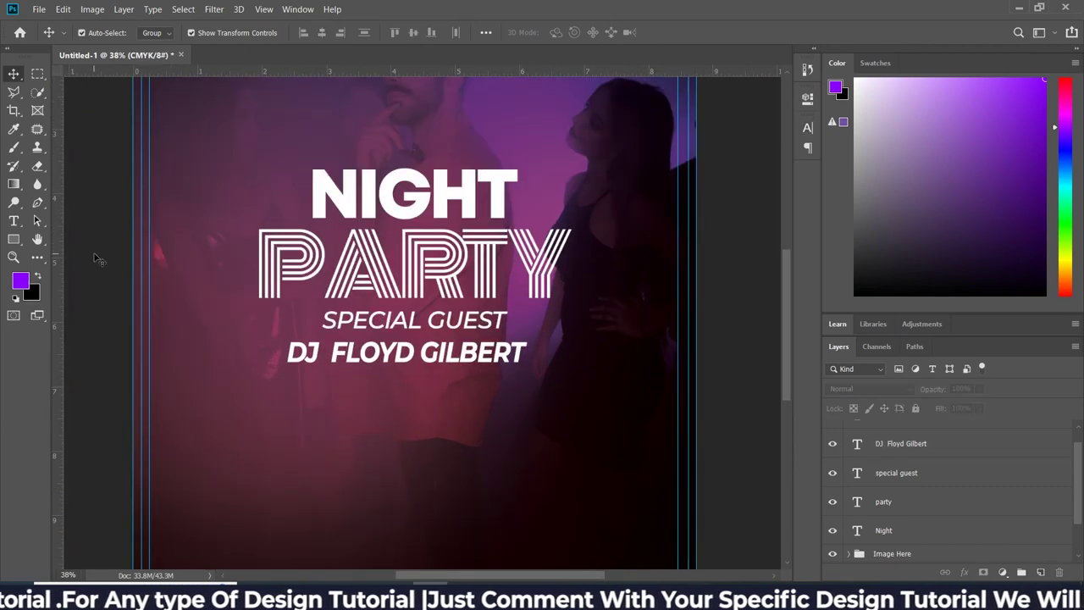
scroll(407, 322, up, 2)
click(416, 305)
- Add a placeholder Lorem ipsum paragraph below the DJ name in 9.51 pt Regular
scroll(243, 373, down, 1)
click(243, 374)
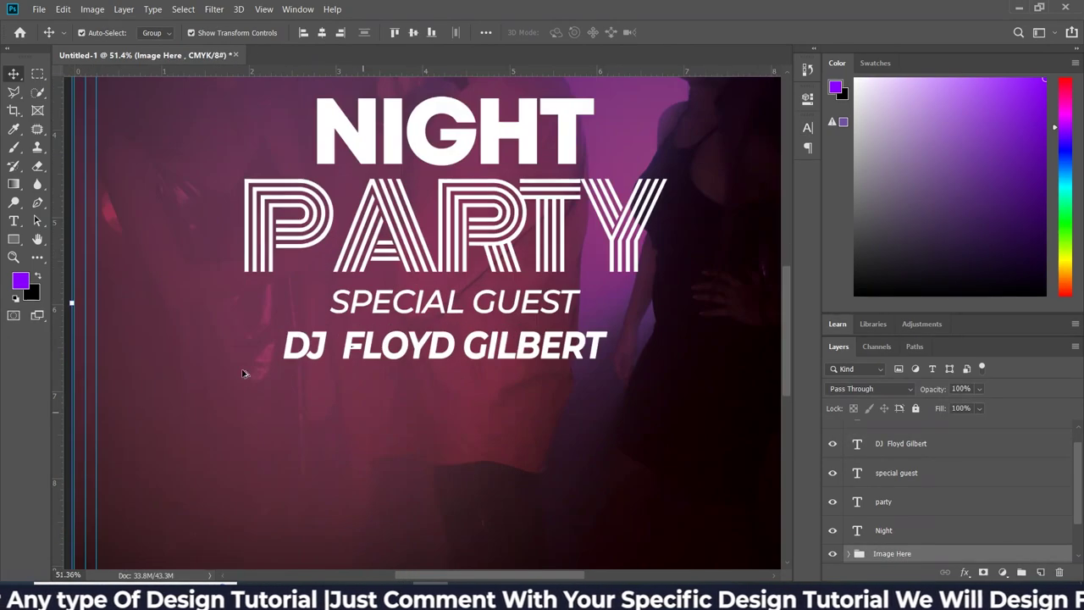
key(t)
scroll(243, 399, down, 2)
drag(485, 471, 499, 467)
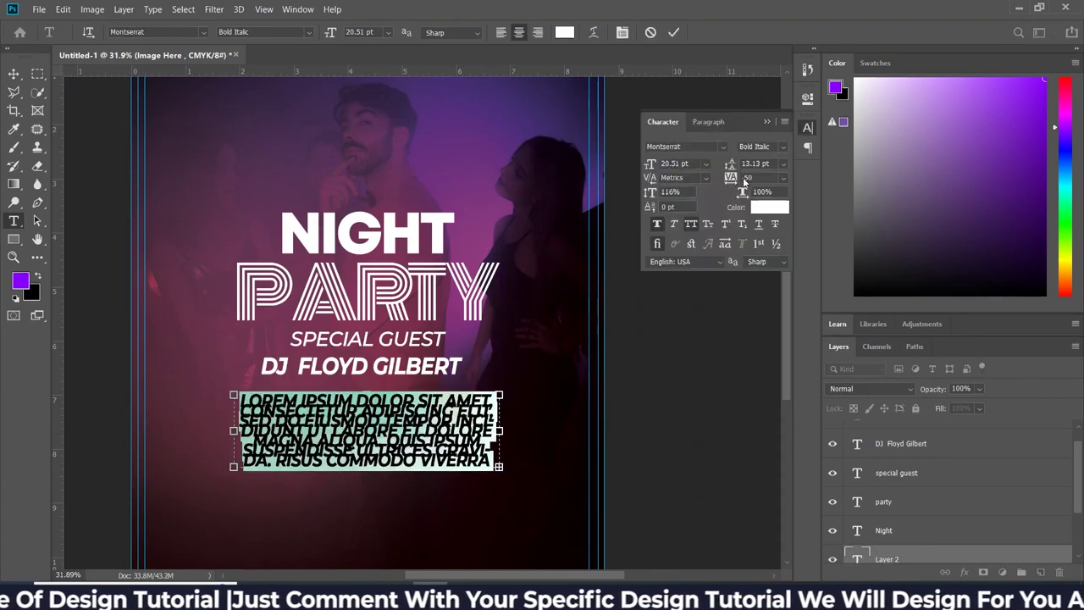
click(807, 127)
click(675, 164)
scroll(675, 163, down, 10)
scroll(678, 163, down, 1)
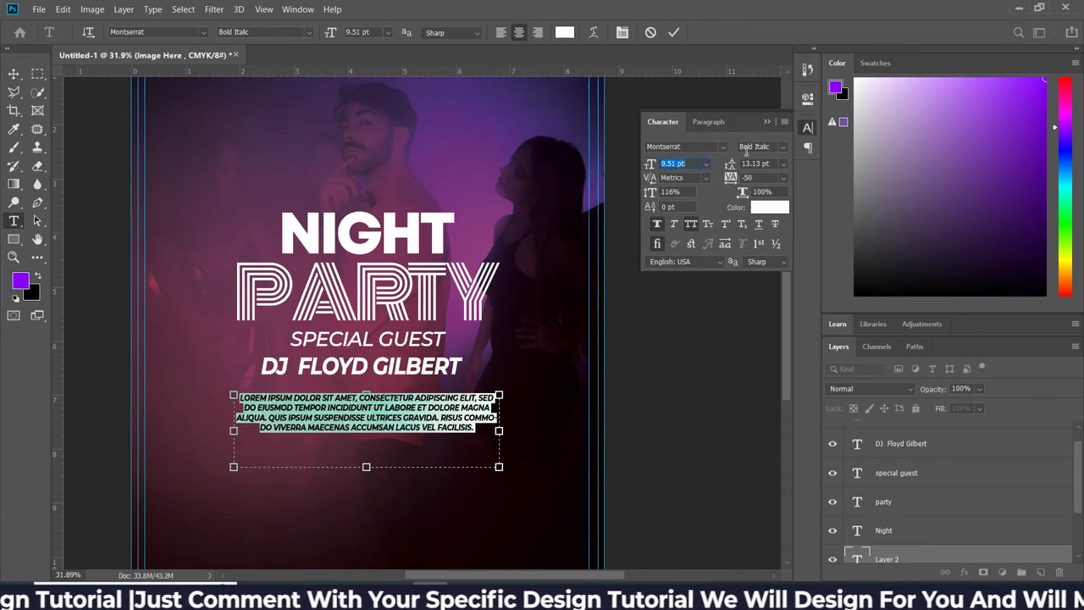
click(746, 147)
click(757, 246)
key(ctrl+Return)
- Nudge the paragraph up and the DJ name and SPECIAL GUEST lines down
scroll(402, 406, up, 2)
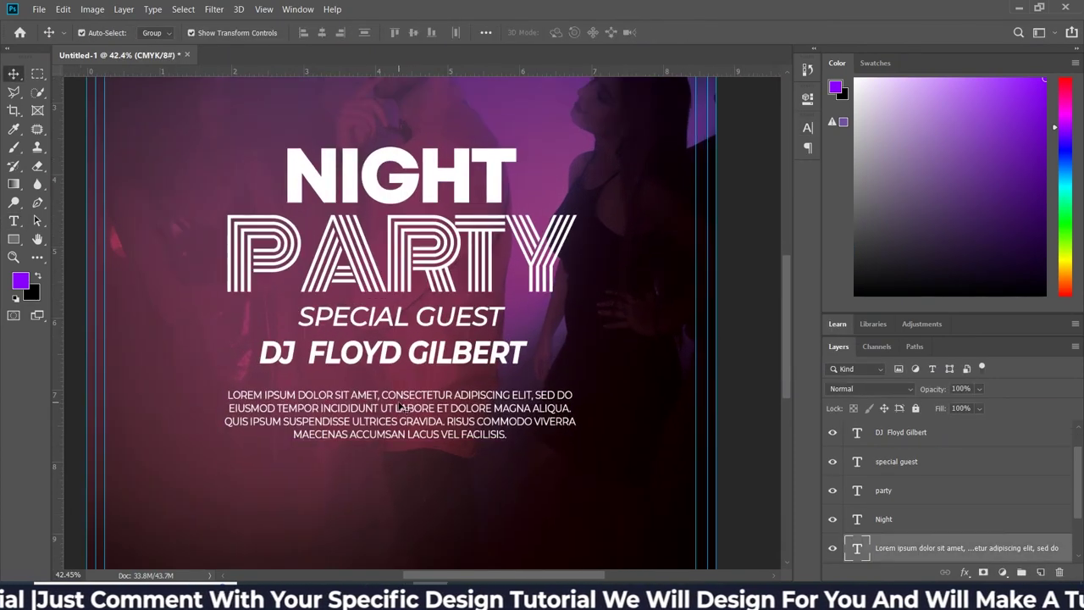
drag(402, 407, 401, 399)
drag(424, 352, 423, 357)
drag(448, 316, 445, 326)
- Switch SPECIAL GUEST to a smaller, upright font weight
click(808, 127)
click(675, 163)
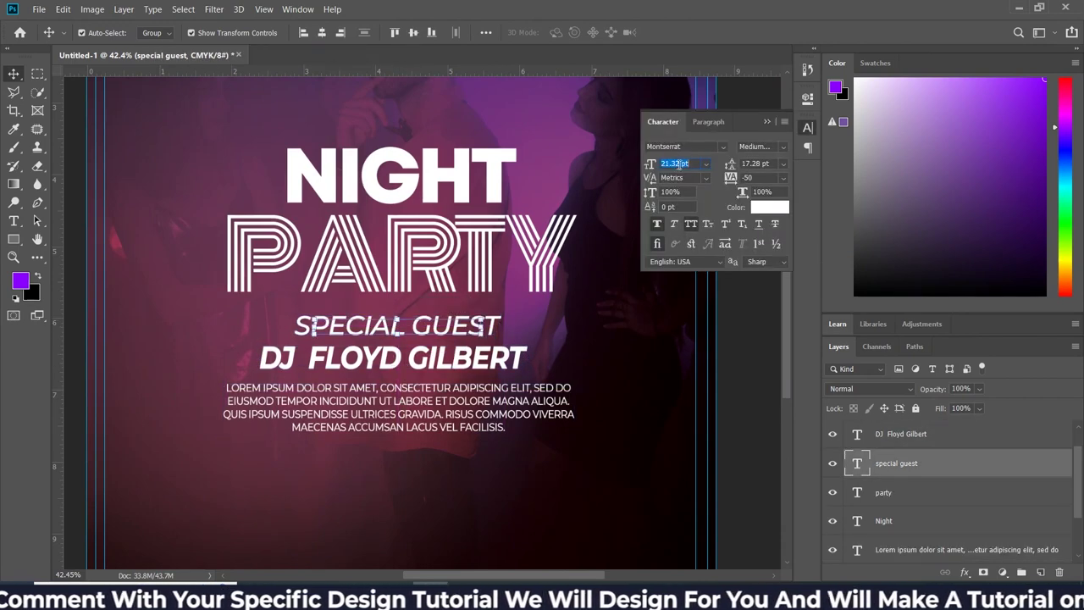
scroll(678, 164, down, 5)
click(756, 147)
click(758, 284)
click(807, 127)
scroll(459, 366, down, 2)
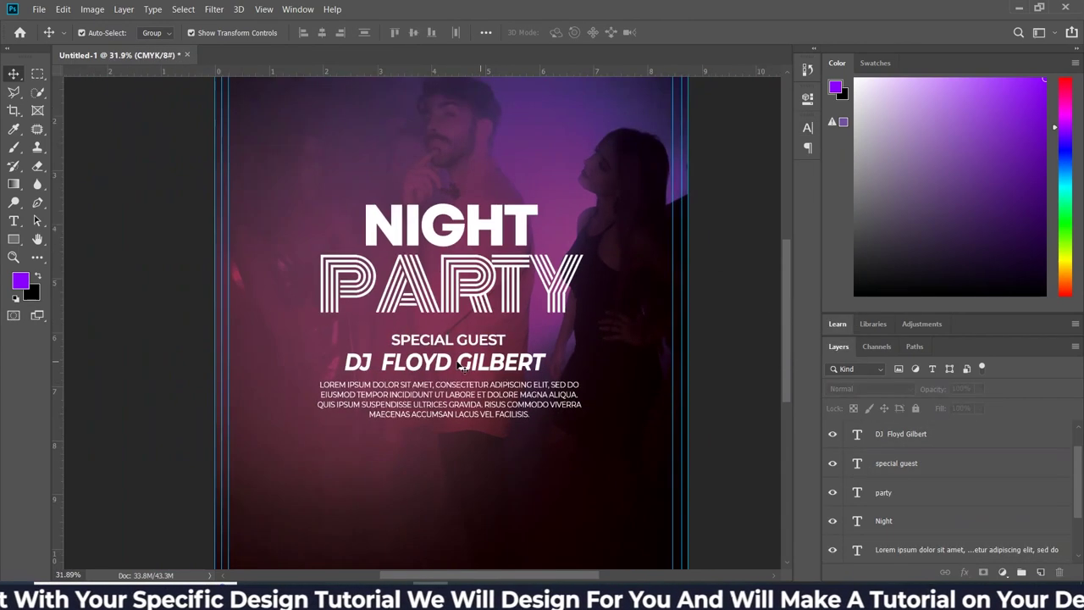
- Give NIGHT a 0° blue-to-green Gradient Overlay
click(460, 366)
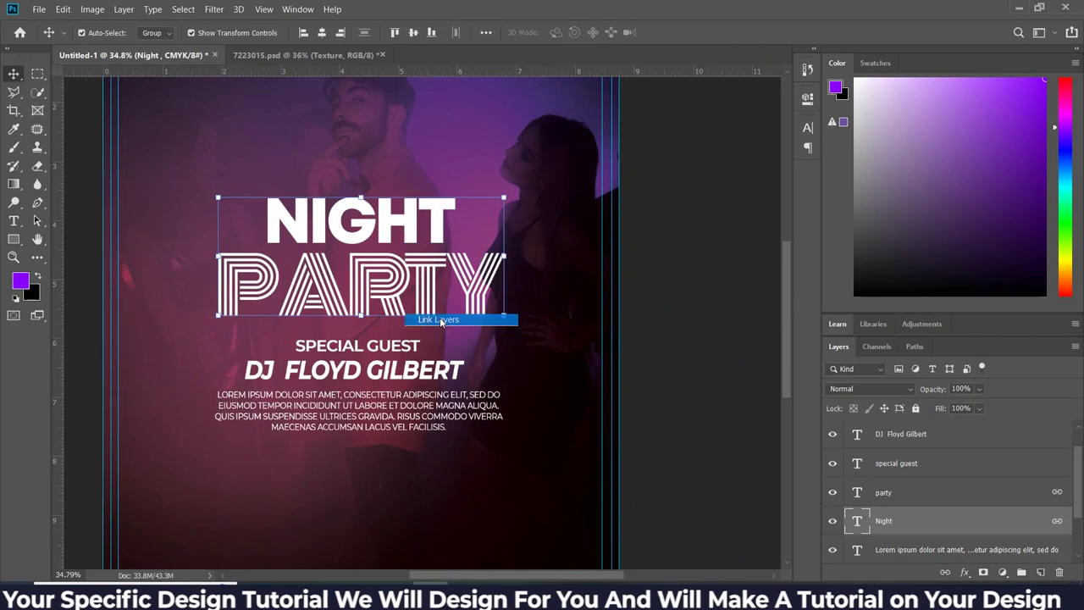
click(964, 572)
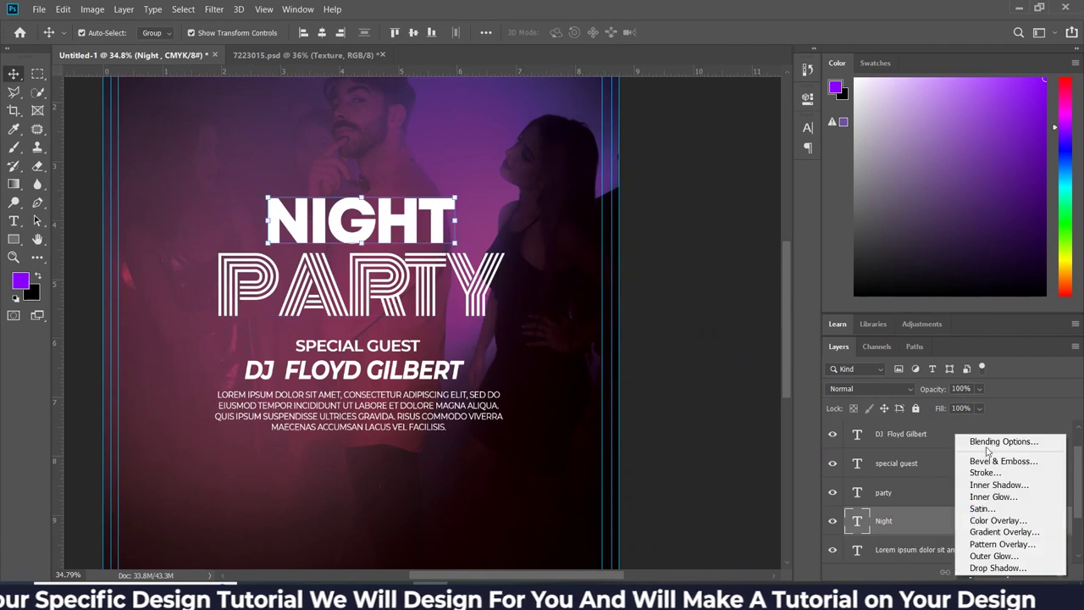
click(1000, 441)
click(219, 449)
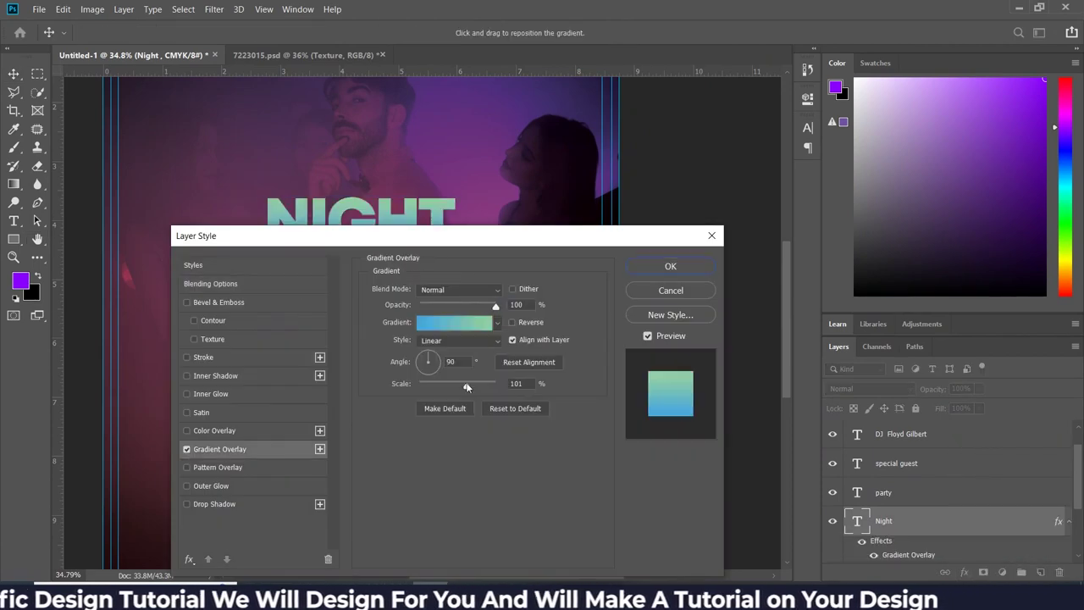
drag(404, 362, 393, 361)
click(683, 280)
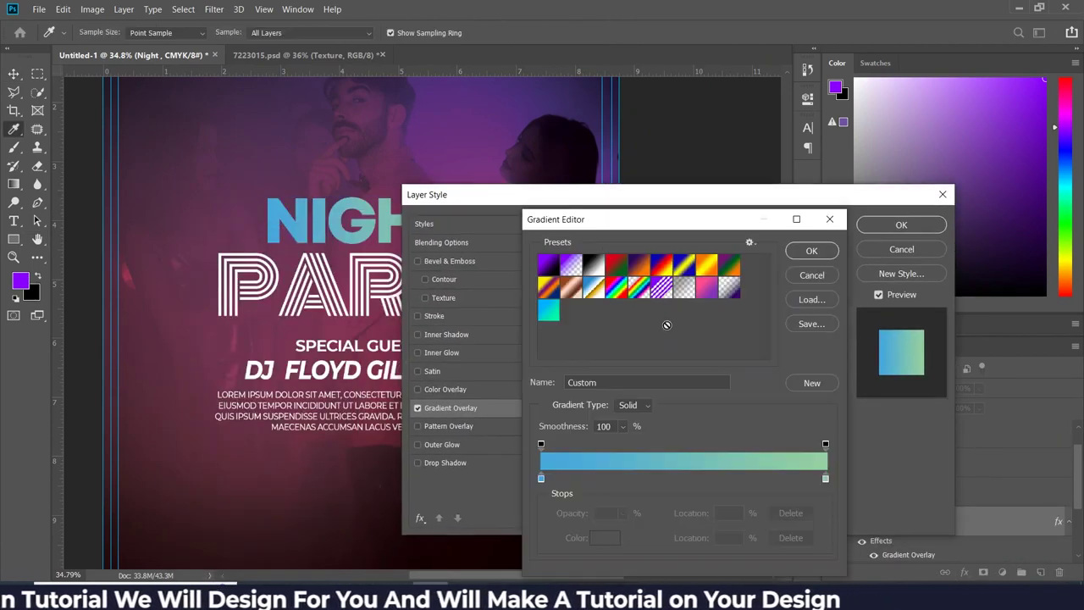
double_click(542, 479)
click(963, 323)
double_click(826, 480)
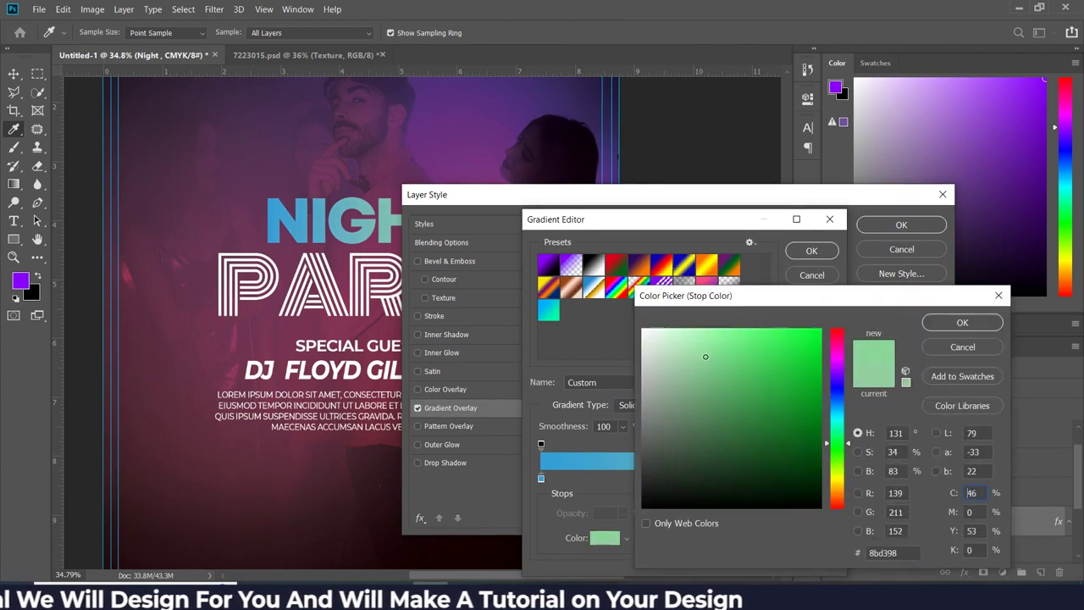
click(964, 320)
click(811, 251)
click(901, 224)
- Apply the same blue-to-green gradient overlay to PARTY and the DJ name
click(965, 572)
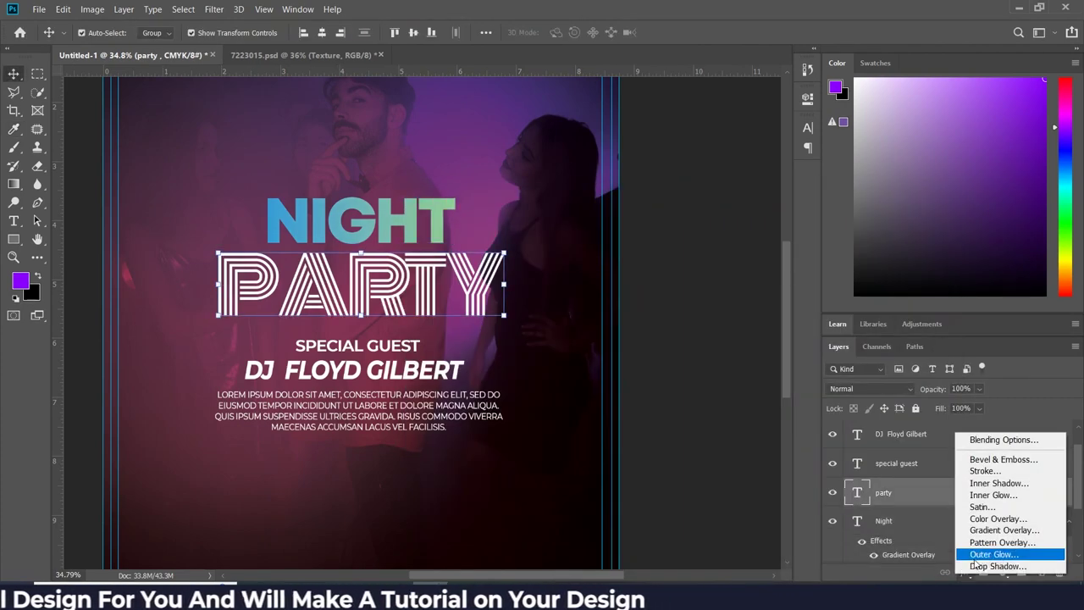
click(974, 439)
click(453, 407)
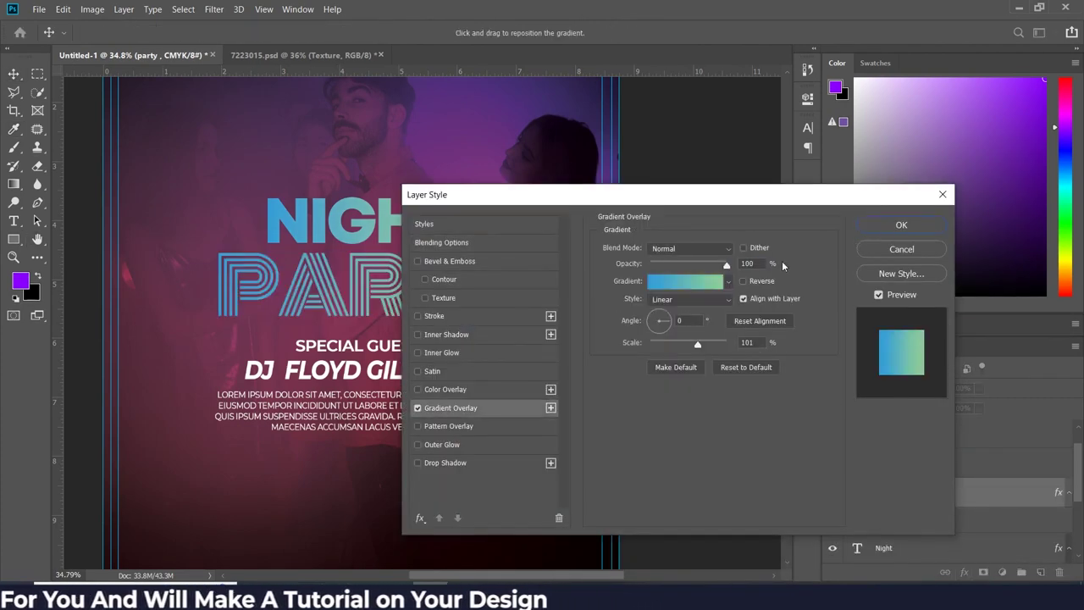
click(901, 226)
click(906, 433)
click(964, 573)
click(1004, 431)
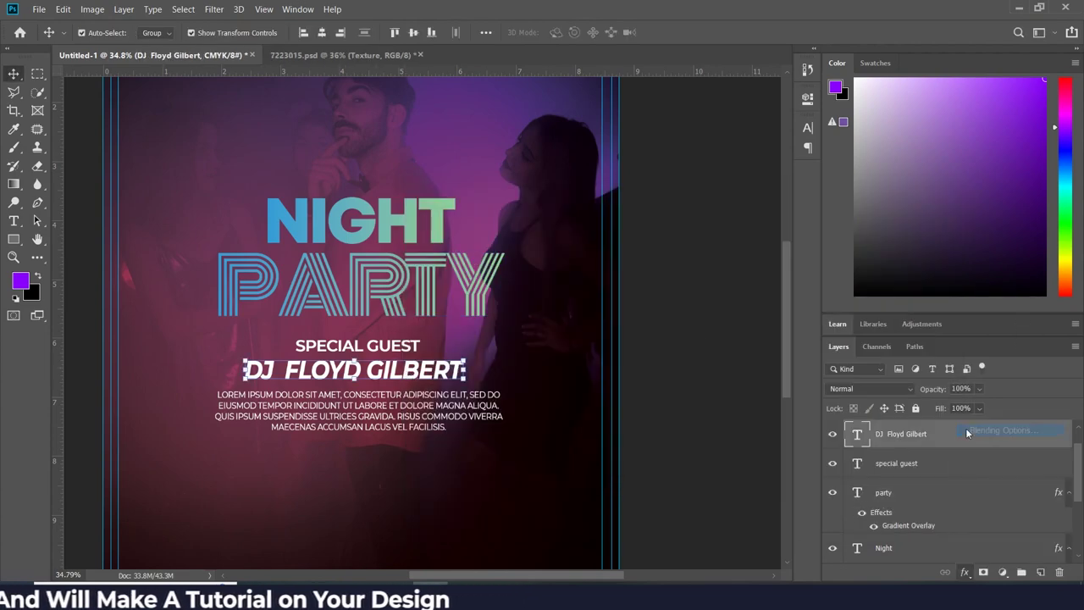
click(449, 410)
click(900, 225)
- Enable the blue-to-green gradient overlay on SPECIAL GUEST
scroll(407, 350, up, 1)
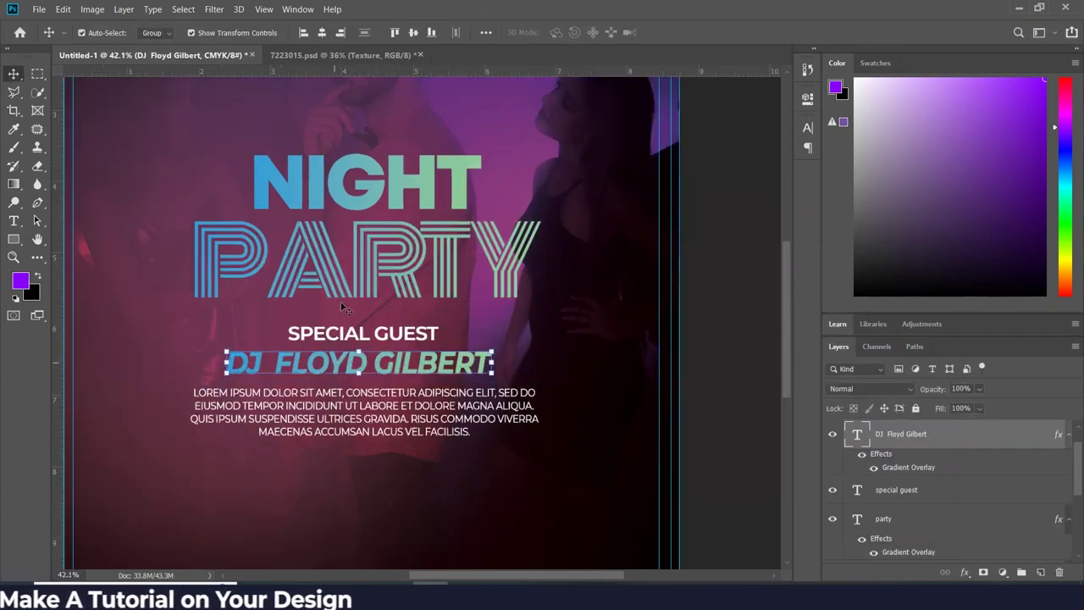
click(896, 489)
click(964, 572)
click(932, 436)
click(549, 407)
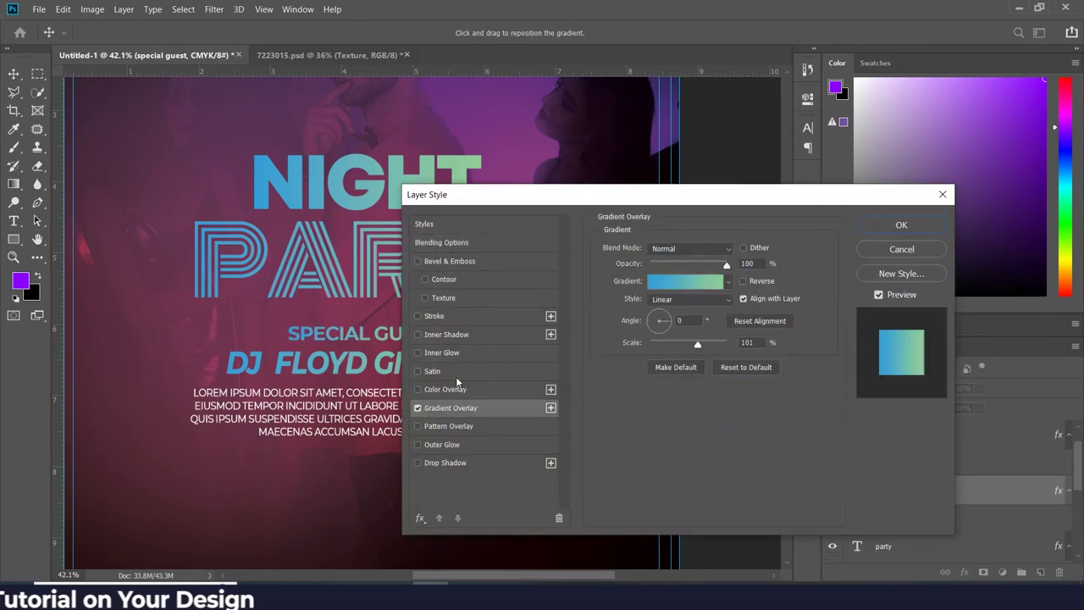
drag(470, 194, 720, 222)
key(Return)
double_click(858, 549)
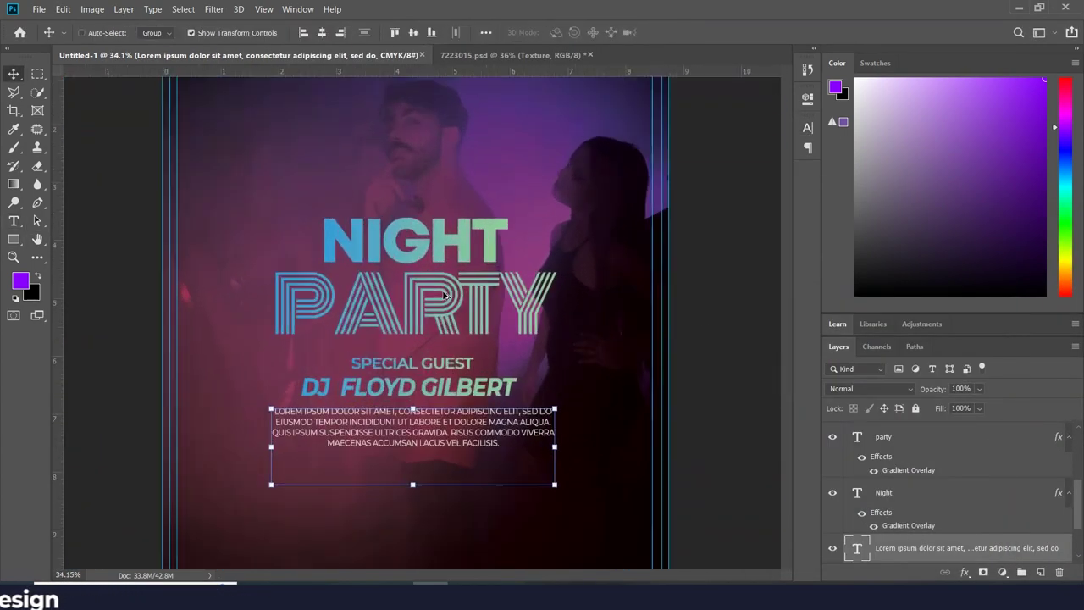
- Move SPECIAL GUEST up under PARTY and horizontally centre all title text layers
drag(423, 435, 422, 421)
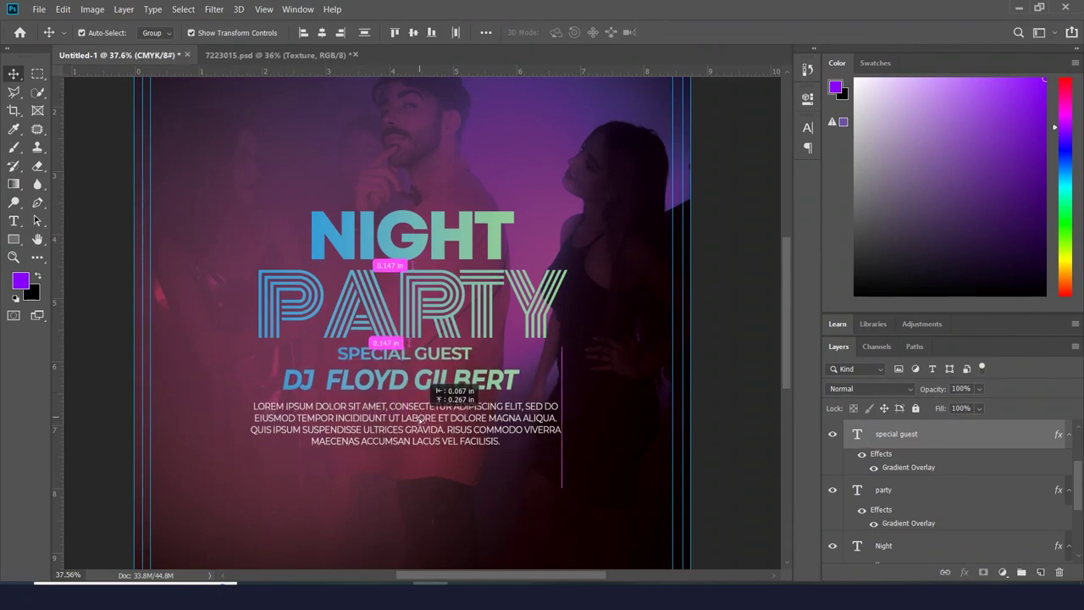
shift+click(406, 301)
shift+click(406, 233)
click(485, 32)
click(528, 161)
click(528, 175)
click(321, 33)
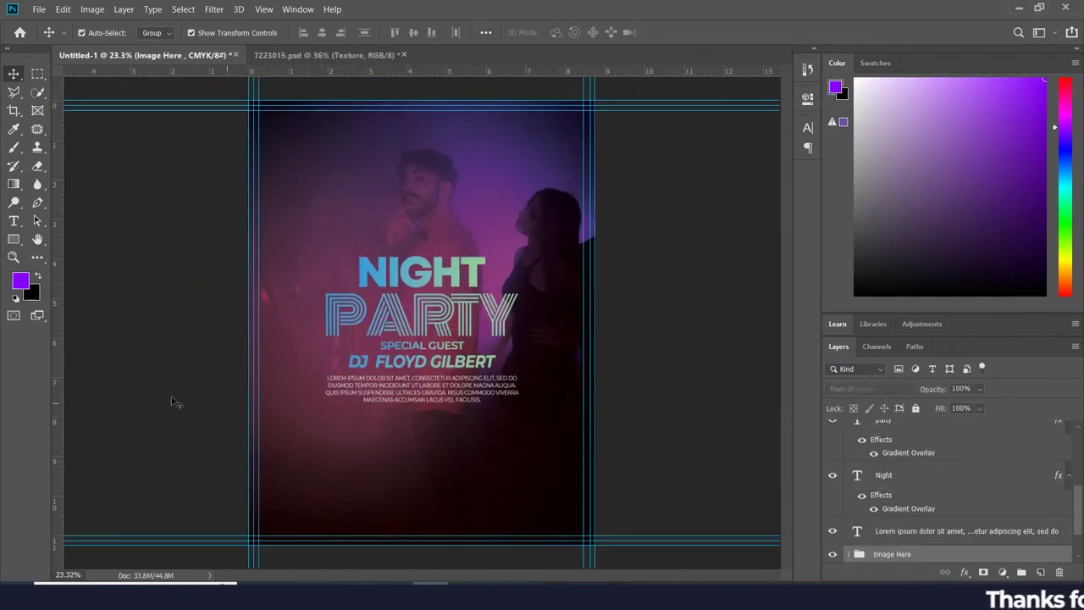
click(171, 401)
- Draw a wide no-fill outlined rectangle across the flyer's lower area
click(15, 240)
drag(235, 375, 651, 514)
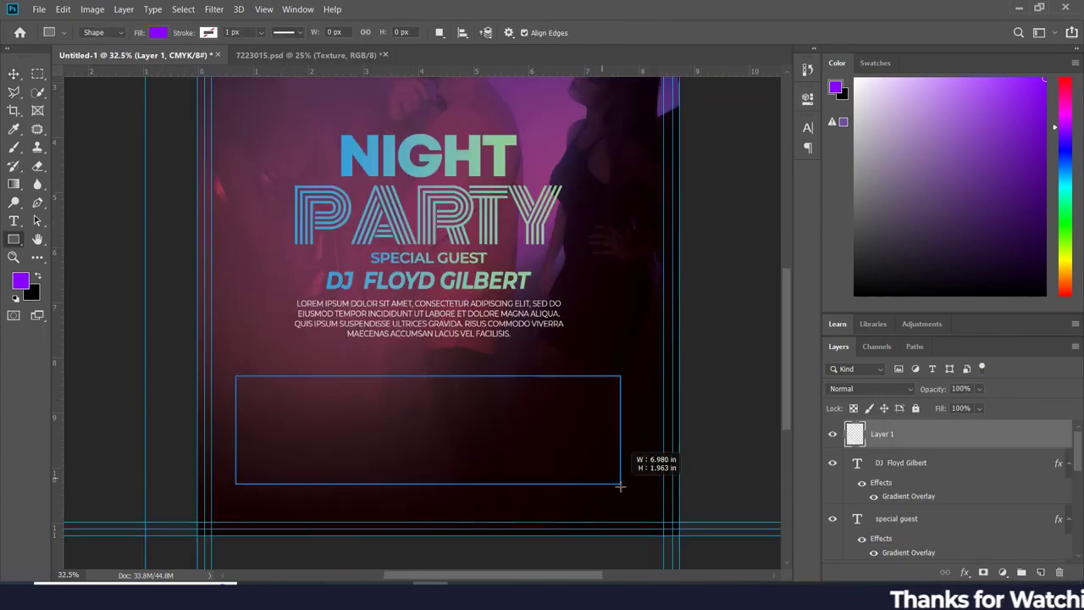
click(606, 180)
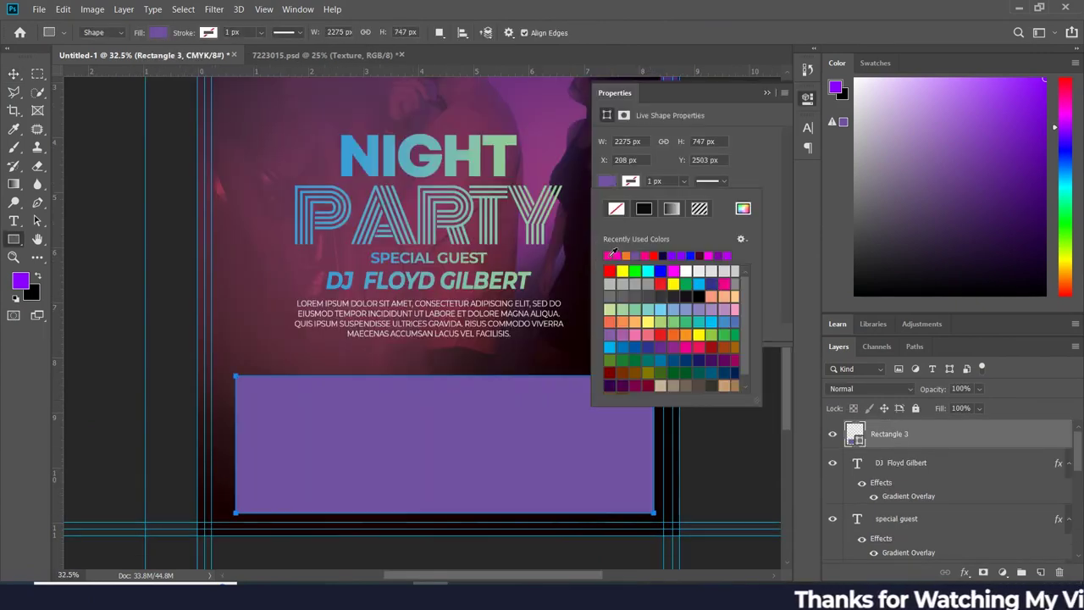
click(616, 208)
click(607, 180)
key(Escape)
key(v)
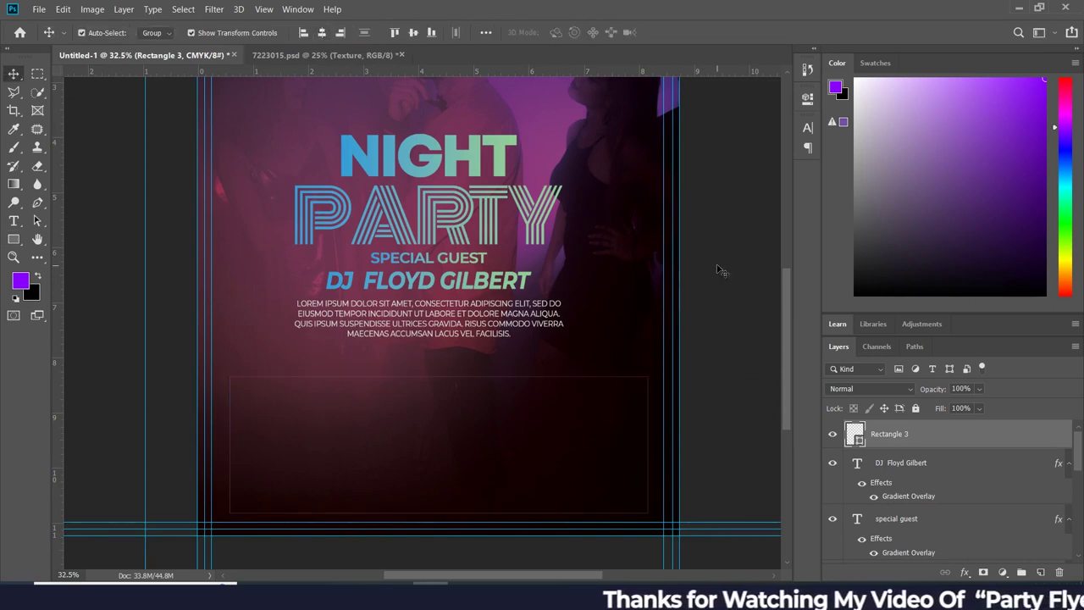
key(t)
click(204, 193)
text(BOOK YOUR TICKETS)
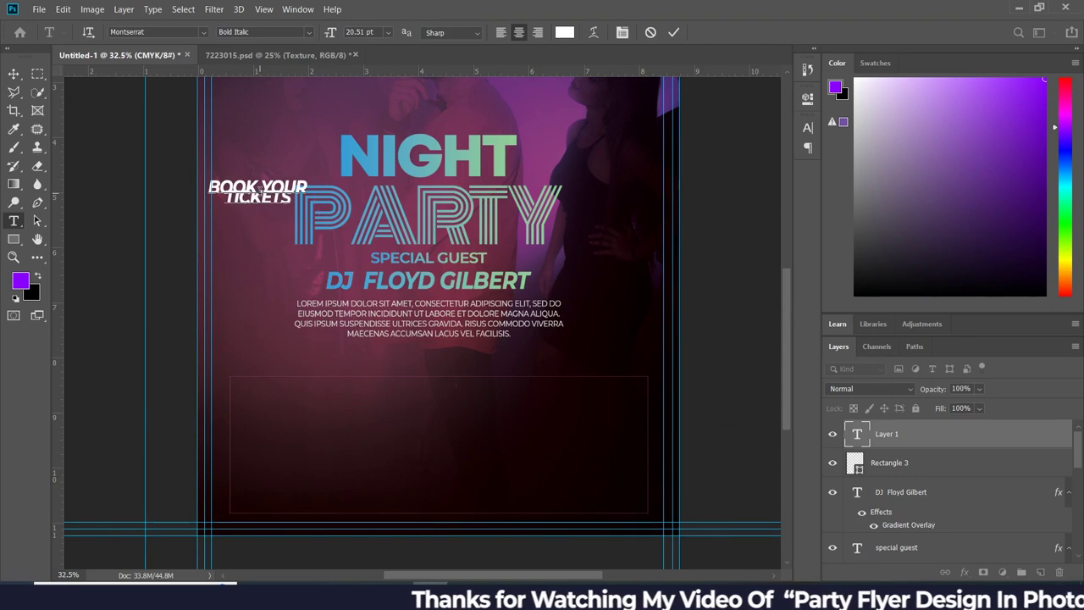
- Set the BOOK YOUR TICKETS heading to 27 pt with 31 pt leading and move it into the lower box
click(809, 129)
double_click(750, 163)
text(21)
key(Return)
double_click(669, 164)
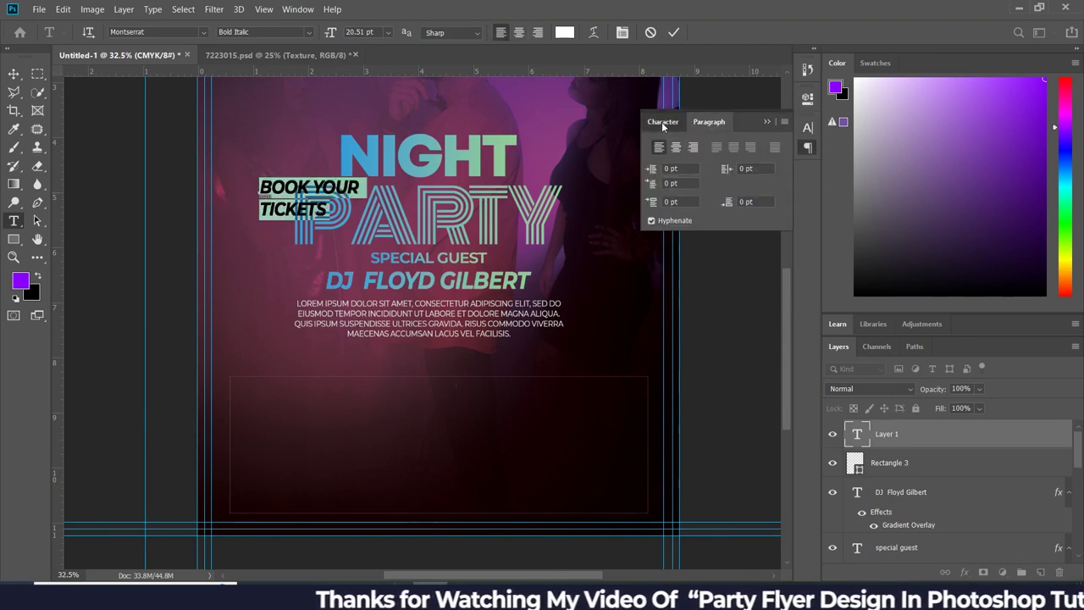
text(27)
key(Return)
double_click(750, 163)
text(31)
key(Return)
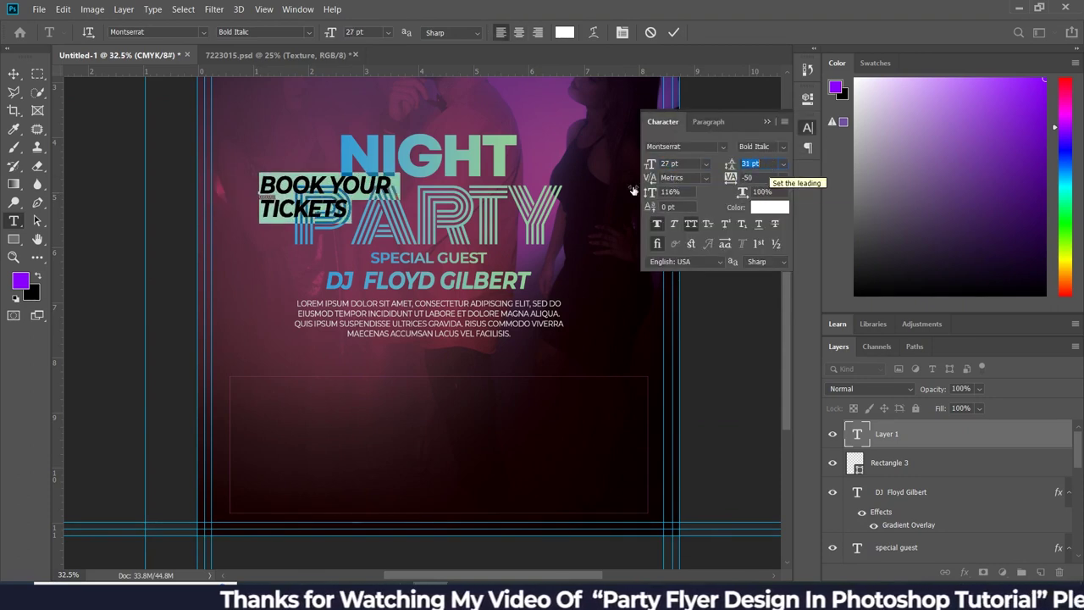
click(13, 74)
drag(334, 187, 393, 396)
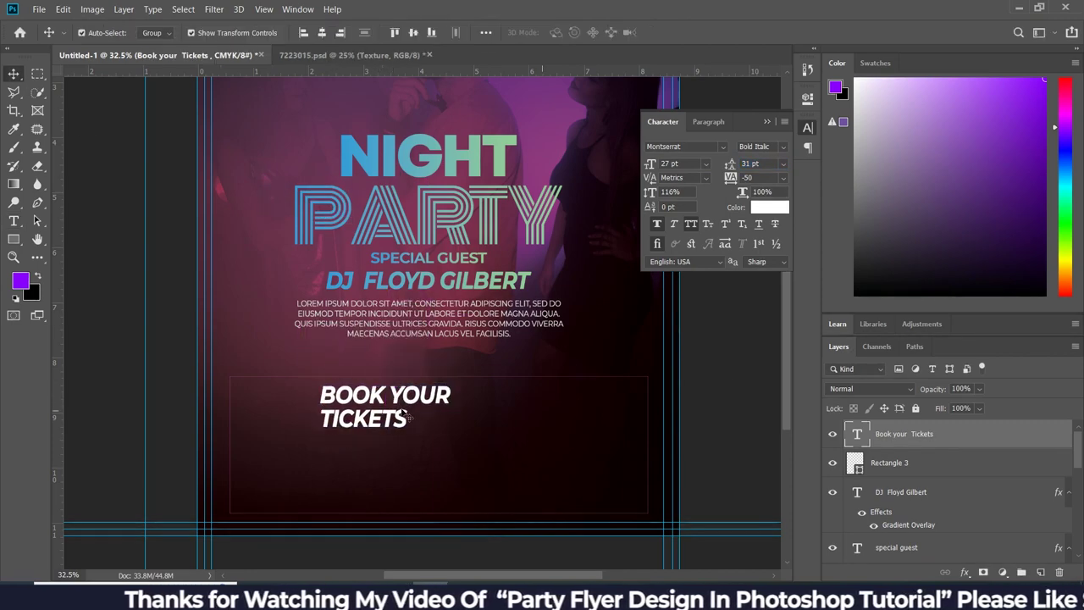
scroll(368, 415, up, 4)
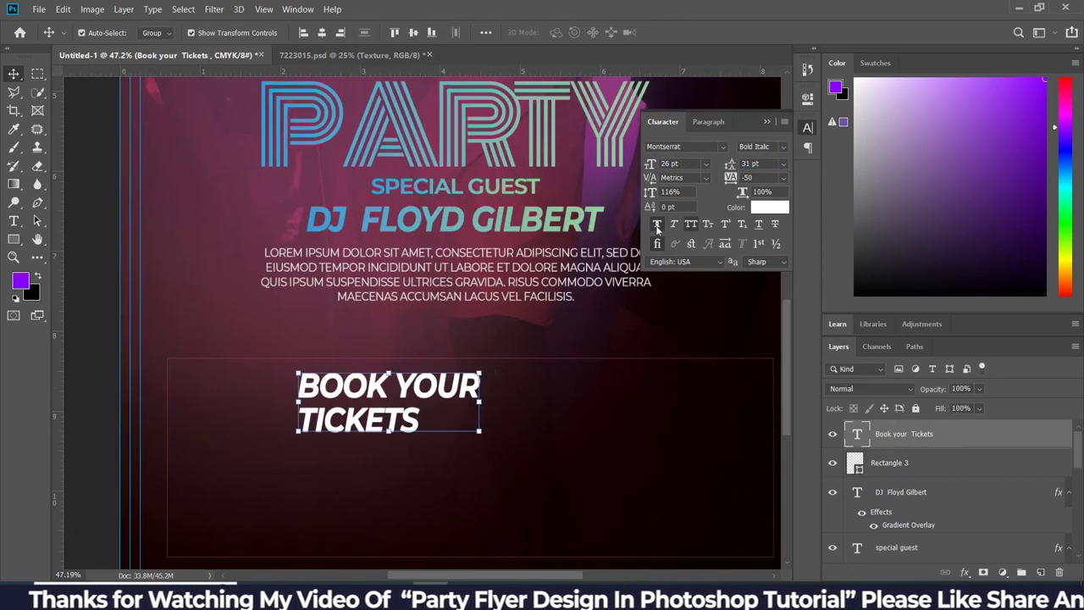
- Make the word TICKETS SemiBold Italic at 38 pt with 40 pt leading
key(t)
drag(414, 420, 298, 420)
click(783, 146)
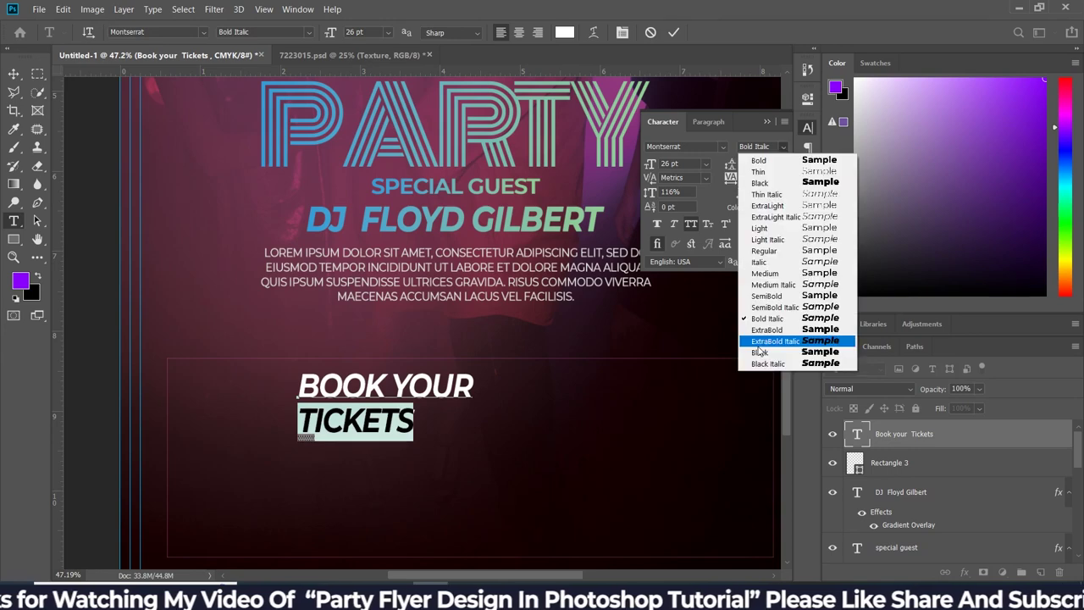
click(763, 310)
click(691, 167)
text(38)
key(Return)
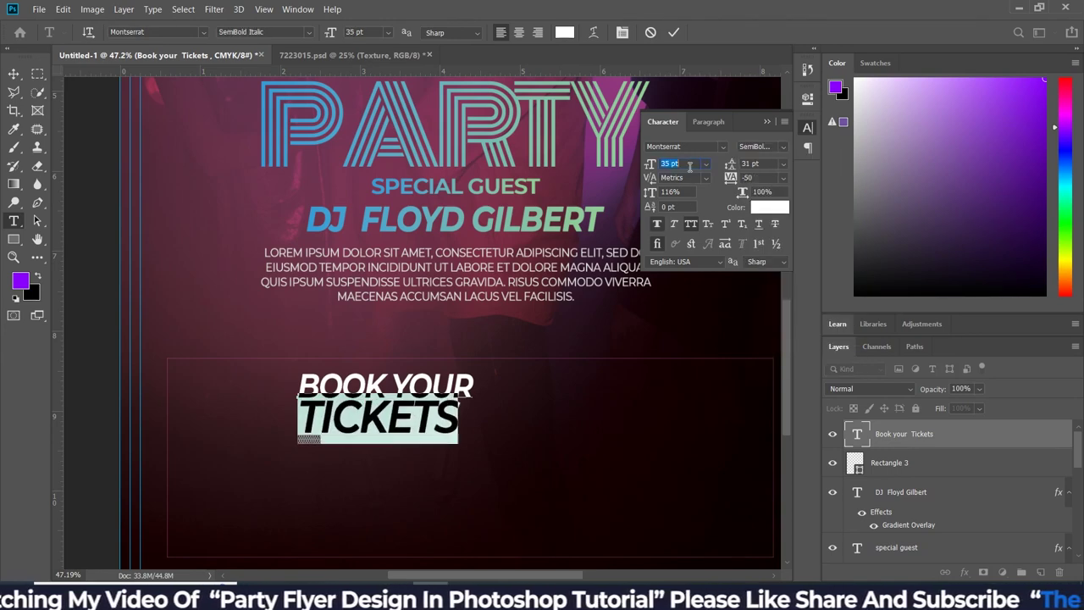
click(767, 164)
text(40)
key(Return)
key(ctrl+Return)
- Make the BOOK YOUR line SemiBold
scroll(206, 391, down, 3)
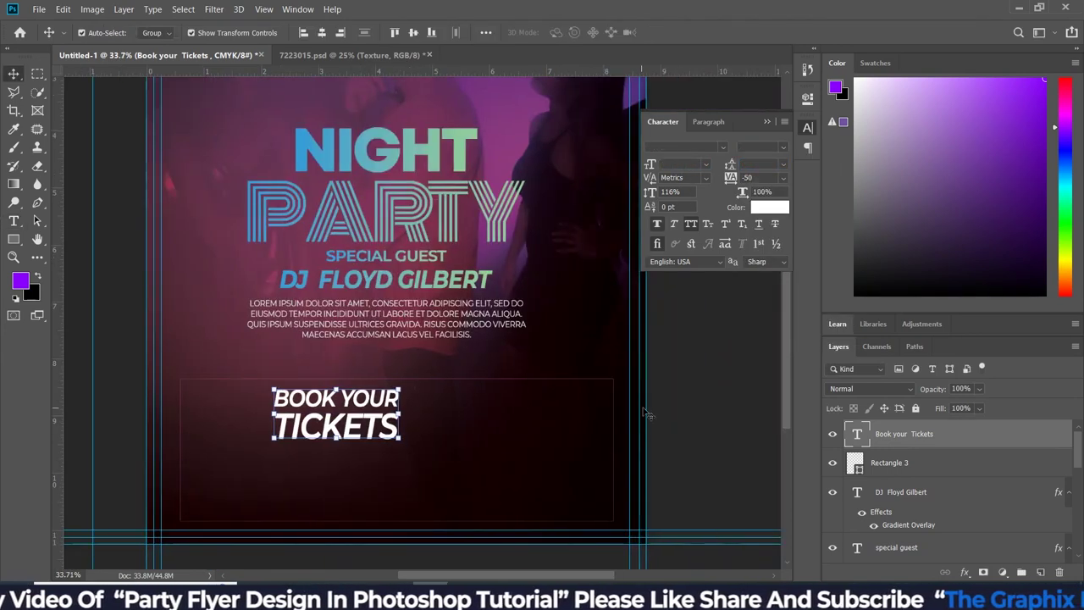
scroll(206, 391, up, 3)
ctrl+click(206, 390)
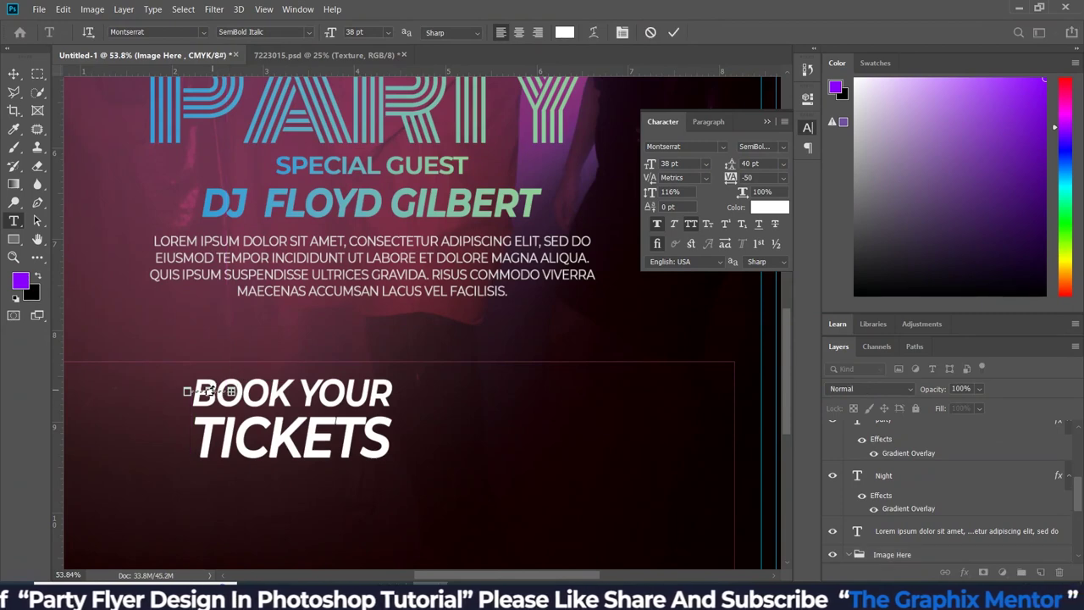
triple_click(207, 392)
click(782, 147)
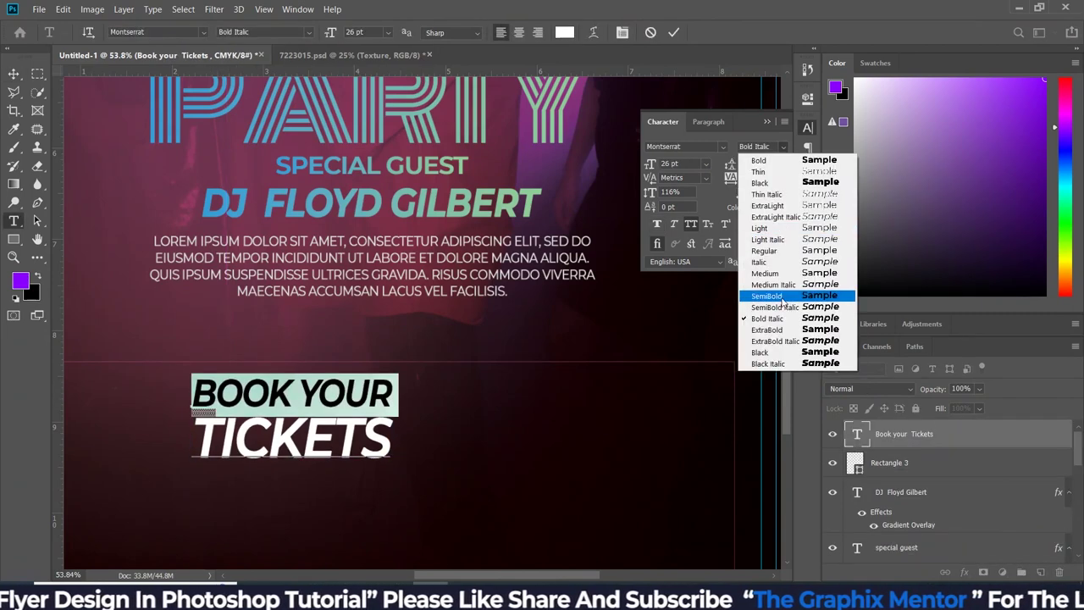
click(779, 297)
key(ctrl+Return)
- Switch TICKETS to upright SemiBold and nudge the heading down-left in the box
scroll(443, 457, down, 1)
drag(305, 441, 114, 433)
click(783, 147)
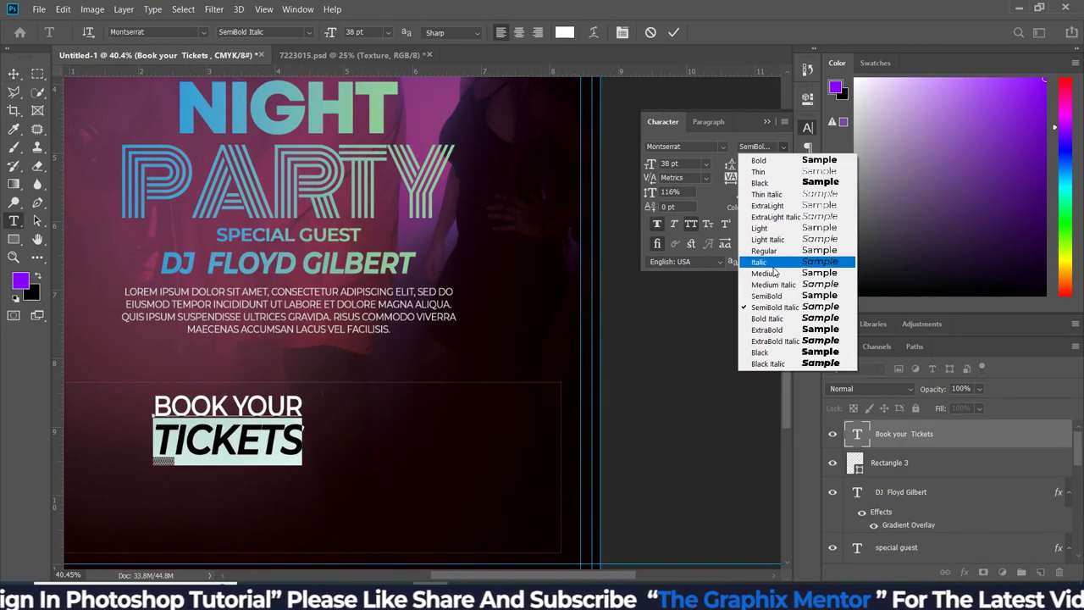
click(766, 296)
key(ctrl+Return)
key(v)
click(701, 292)
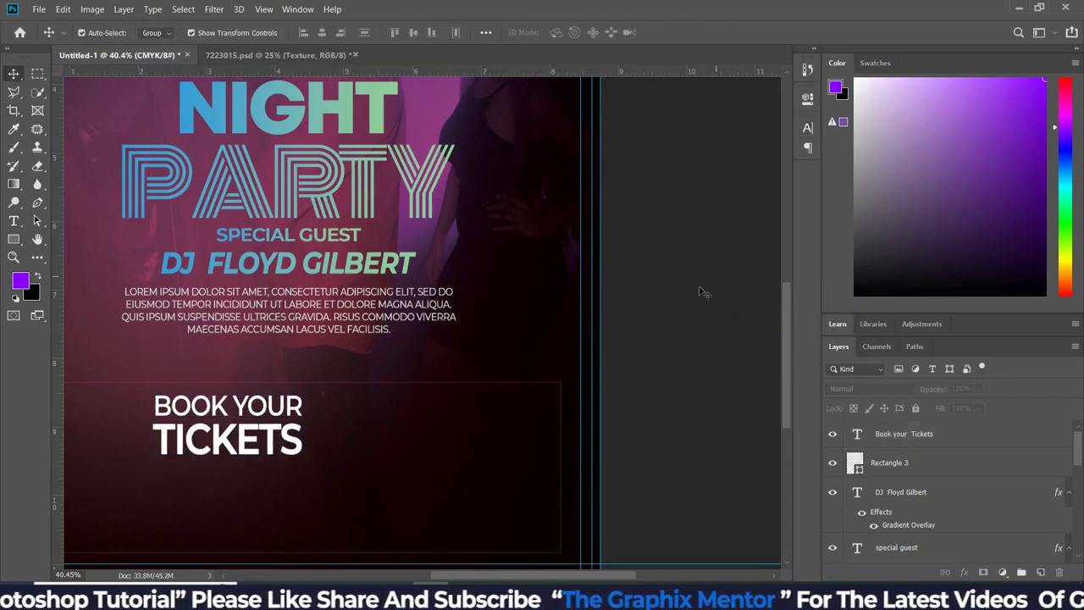
drag(228, 427, 225, 436)
- Add the 'Buy Online Or Directly Delivery To Your Point' caption and adjust its font size
key(t)
click(498, 532)
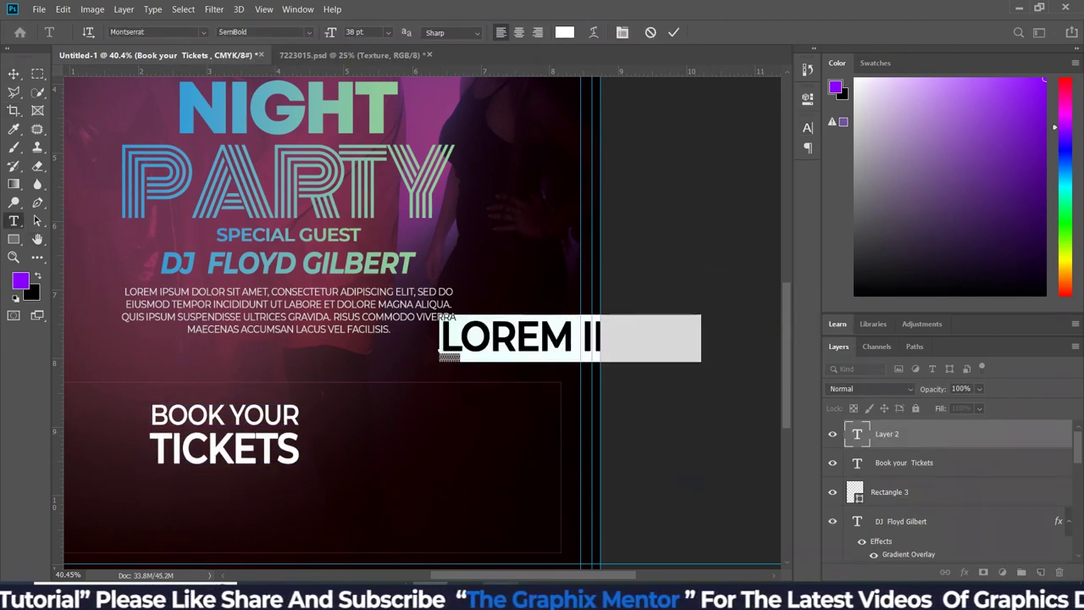
text(BUY ONL)
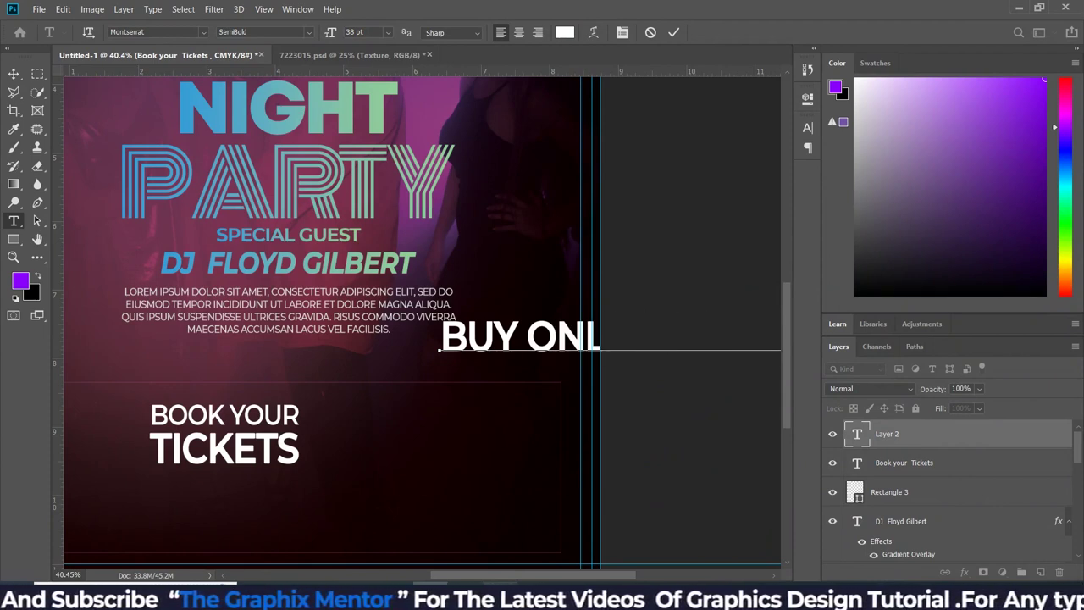
key(ctrl+a)
key(ctrl+minus)
click(807, 127)
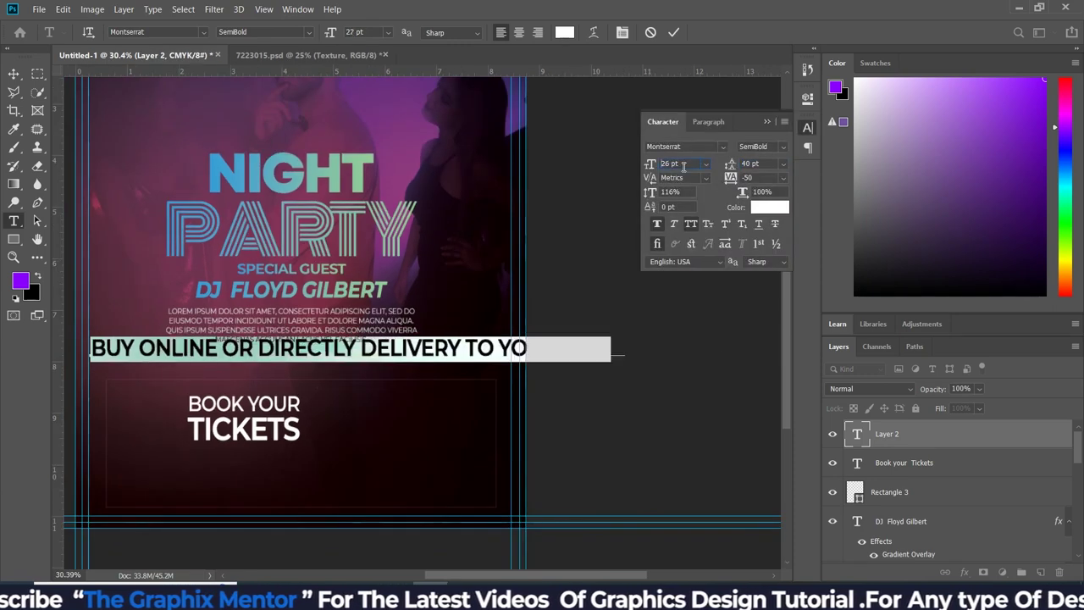
text(14)
key(Return)
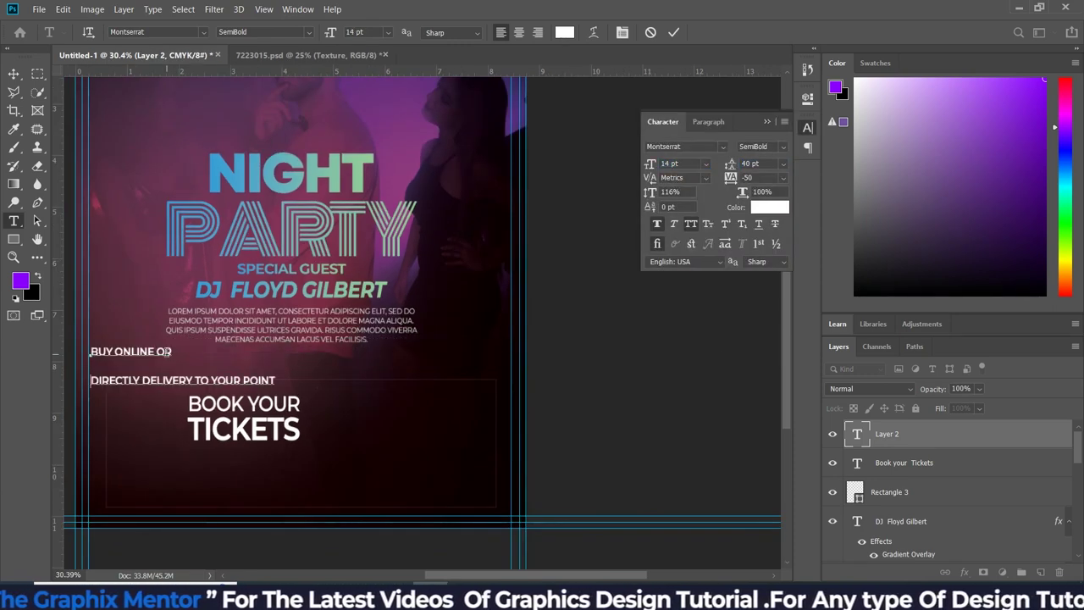
key(Down)
key(Down)
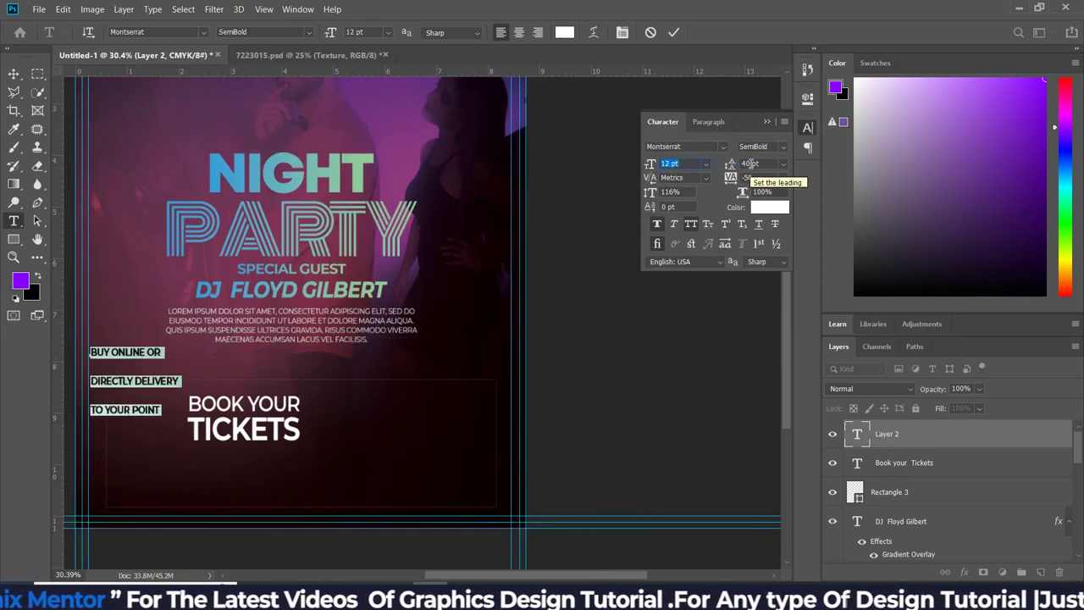
key(Up)
key(Up)
key(Up)
- Move the caption beside BOOK YOUR TICKETS, set it Regular, and turn off All Caps
drag(136, 366, 372, 421)
scroll(399, 438, up, 3)
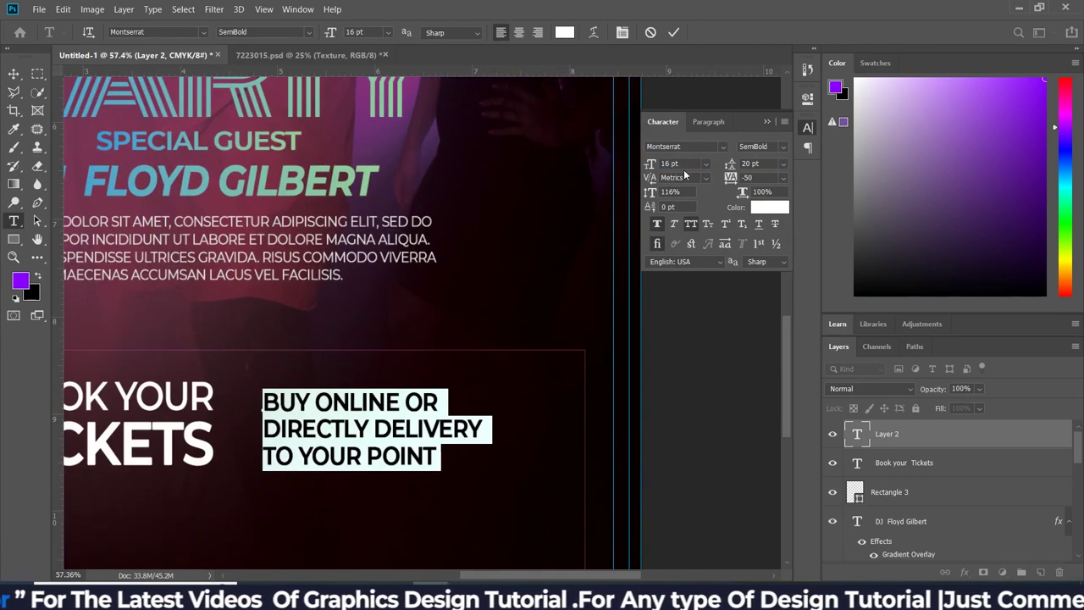
click(761, 146)
click(754, 317)
click(691, 224)
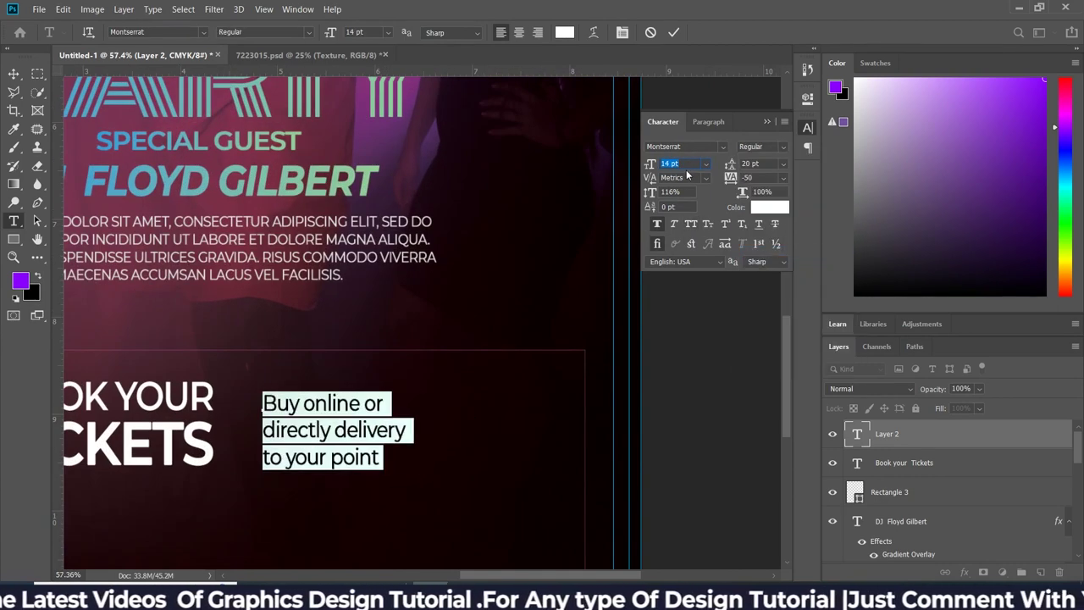
key(Down)
key(Down)
- Rejoin 'Directly' onto the first line and move the caption into the box
click(282, 406)
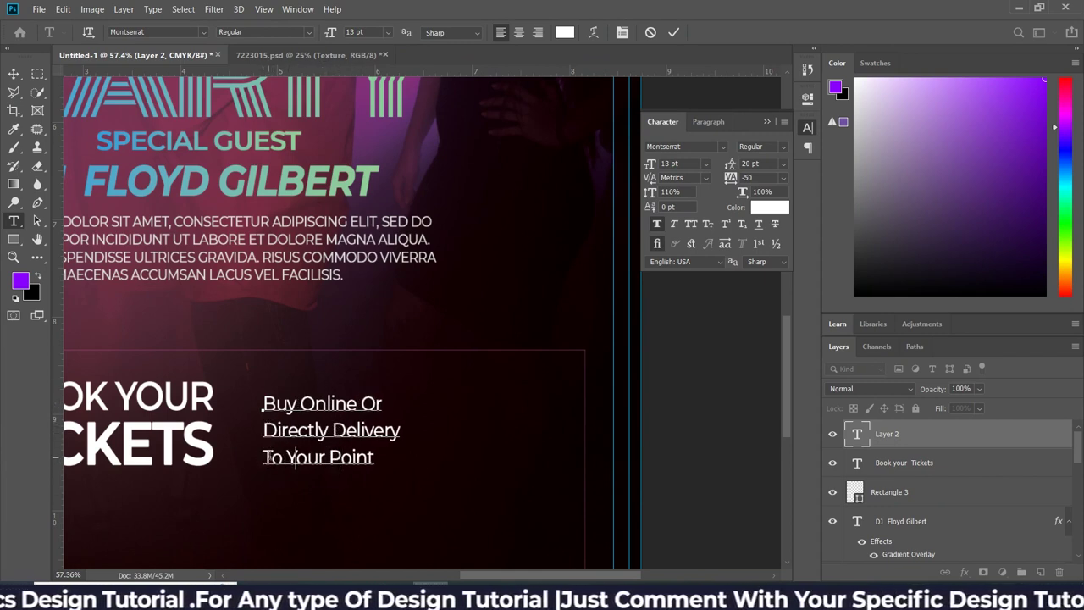
double_click(294, 432)
key(BackSpace)
text(9)
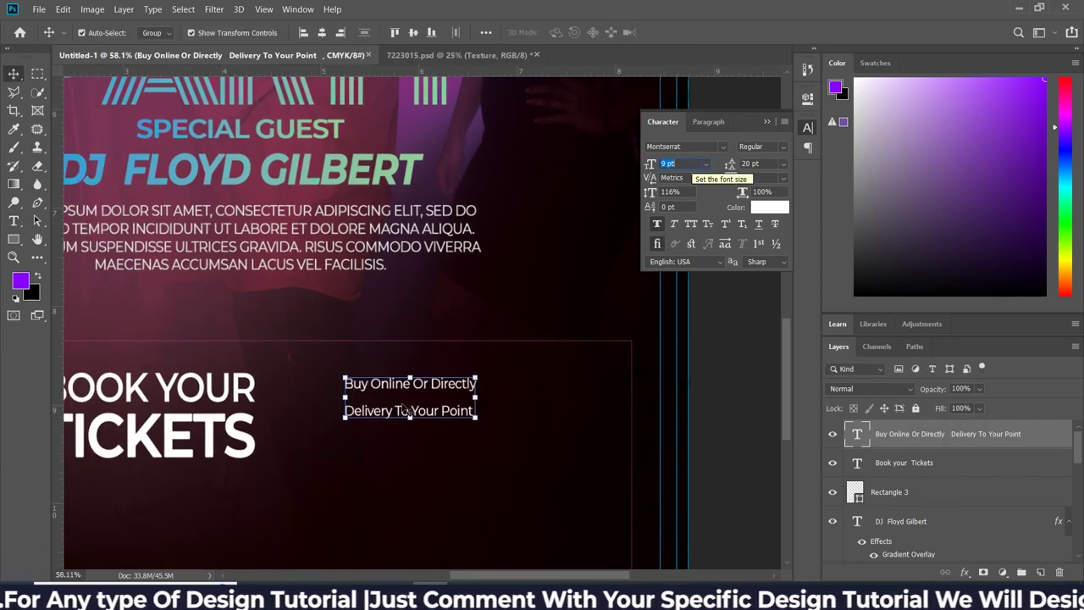
mouse_move(440, 388)
mouse_down()
mouse_move(461, 383)
mouse_move(432, 429)
mouse_up()
- Replace the duplicate caption's text with a two-line placeholder street address
double_click(432, 429)
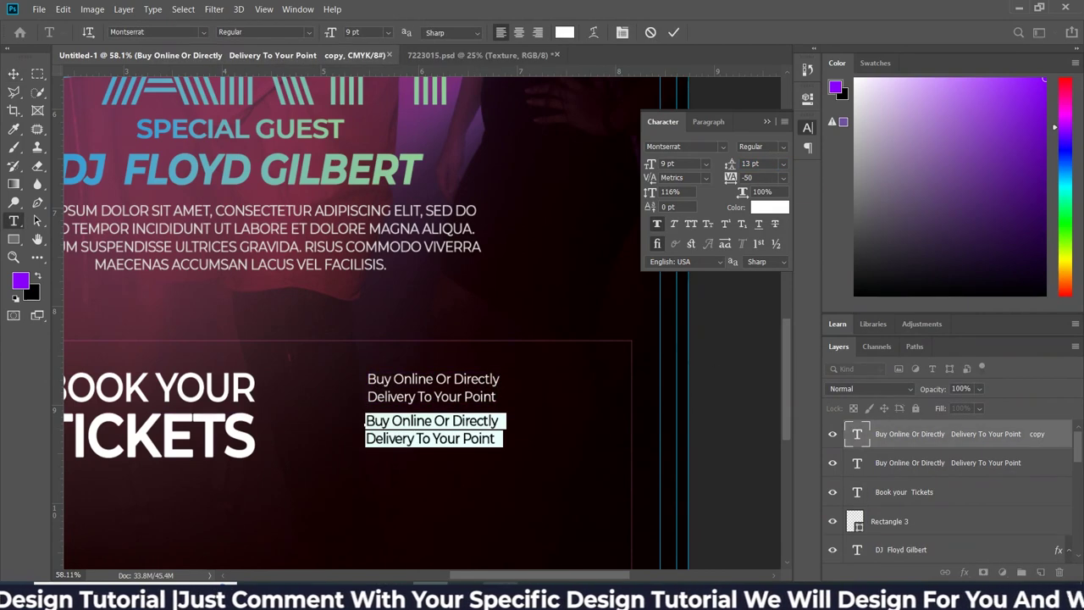
text(stree)
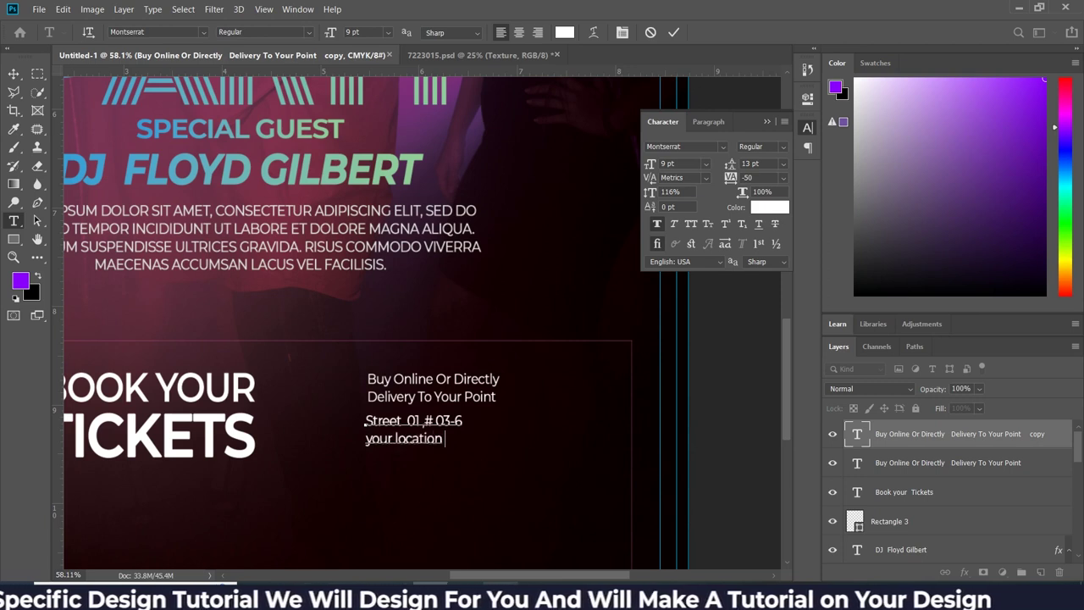
click(396, 439)
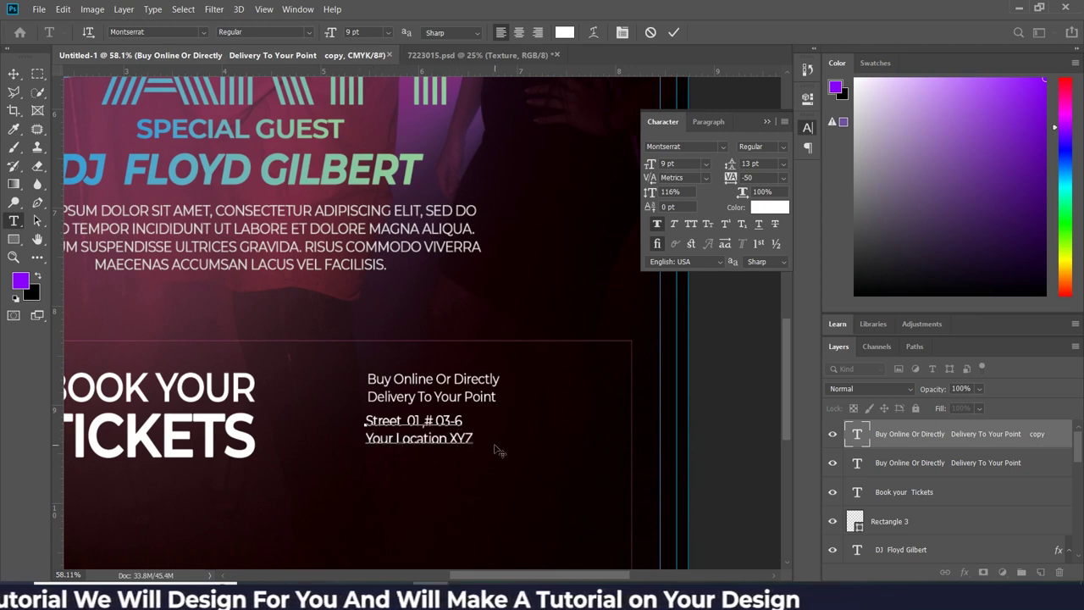
click(14, 73)
- Left-align the Buy Online caption and address layers, nudging the address slightly up
click(932, 462)
ctrl+click(932, 433)
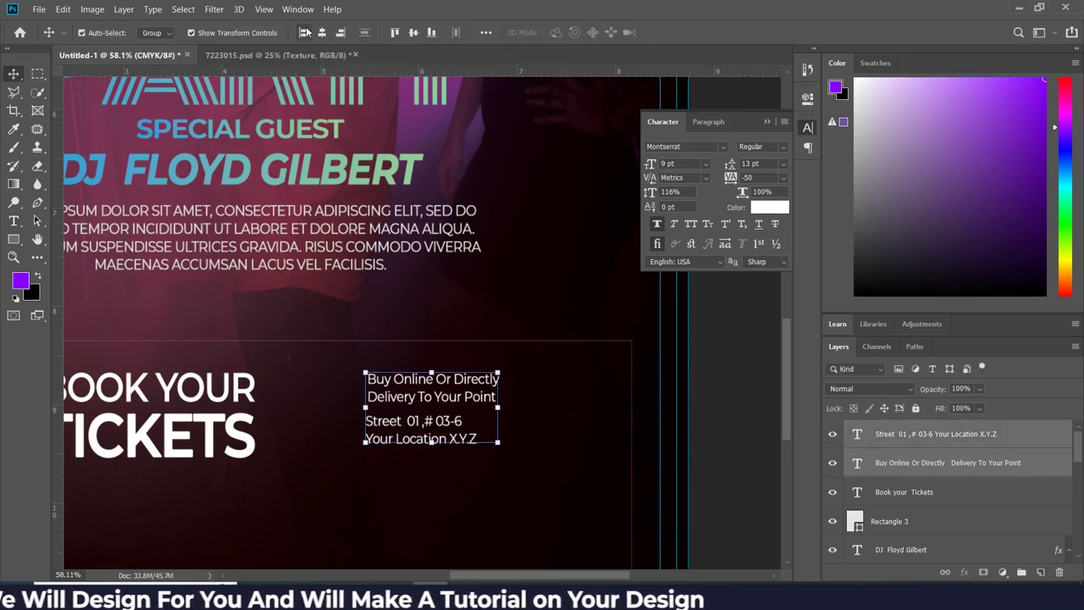
click(487, 32)
click(304, 34)
drag(427, 423, 427, 420)
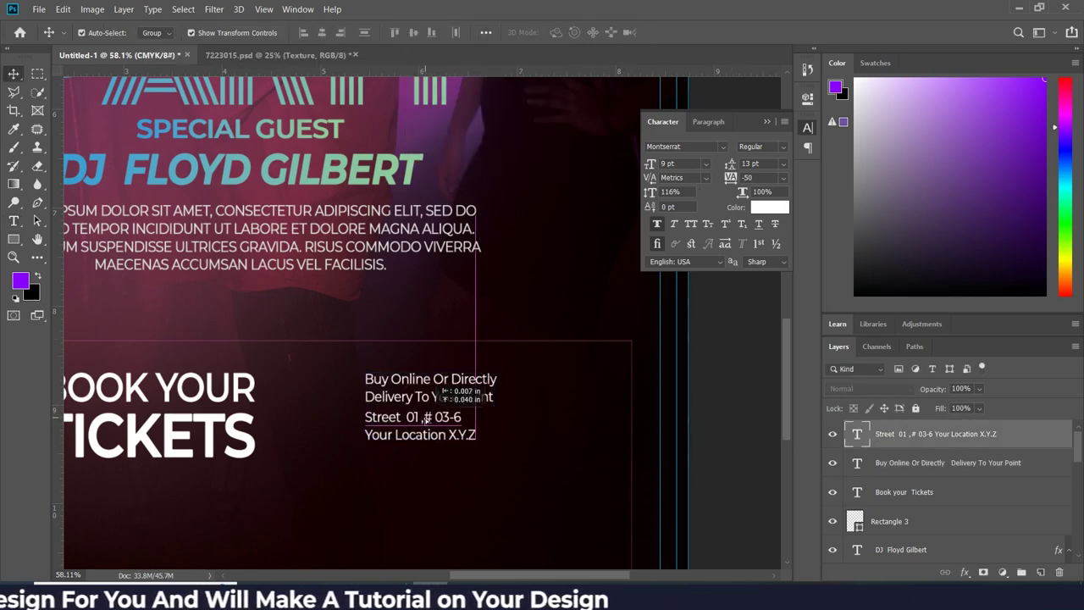
- Apply a blue-green Gradient Overlay to the address text layer
scroll(455, 375, down, 2)
click(932, 433)
click(965, 572)
click(986, 439)
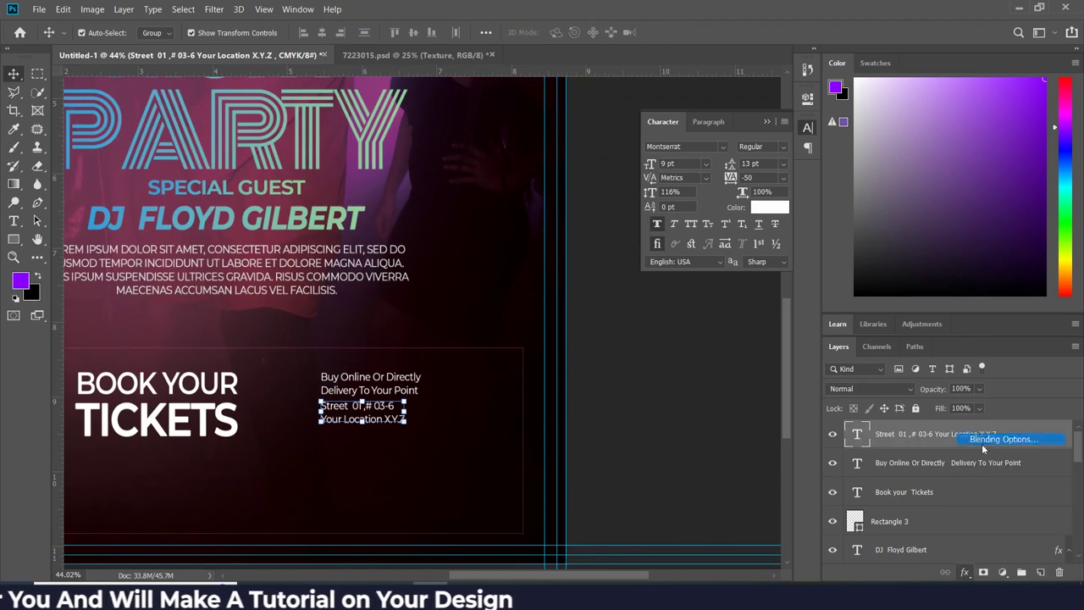
click(576, 432)
- Confirm the layer style and shift BOOK YOUR TICKETS and the address block right in the frame
click(1023, 251)
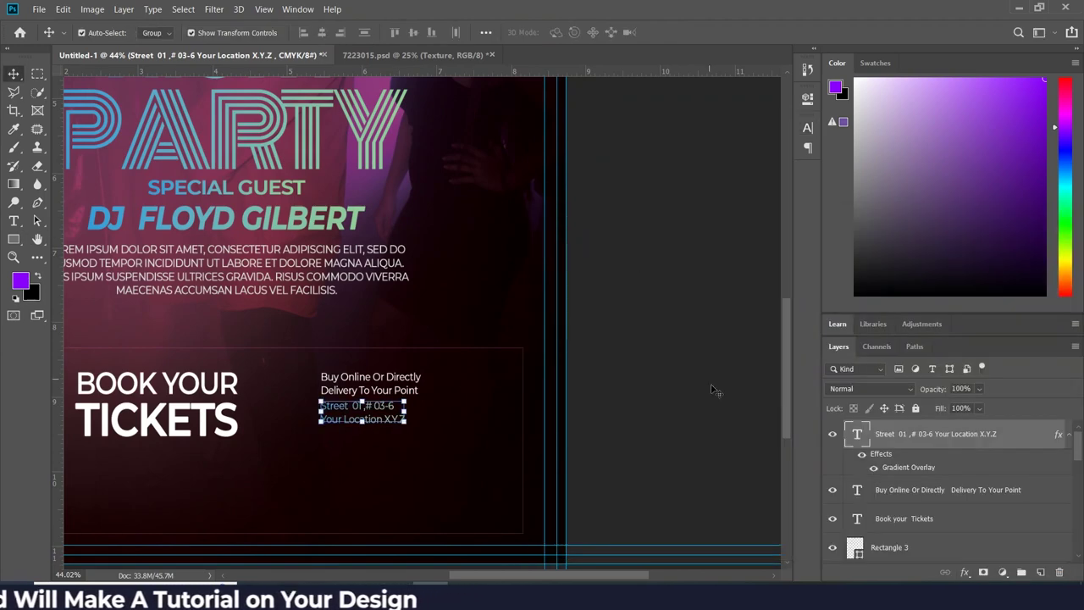
scroll(426, 381, up, 3)
click(449, 370)
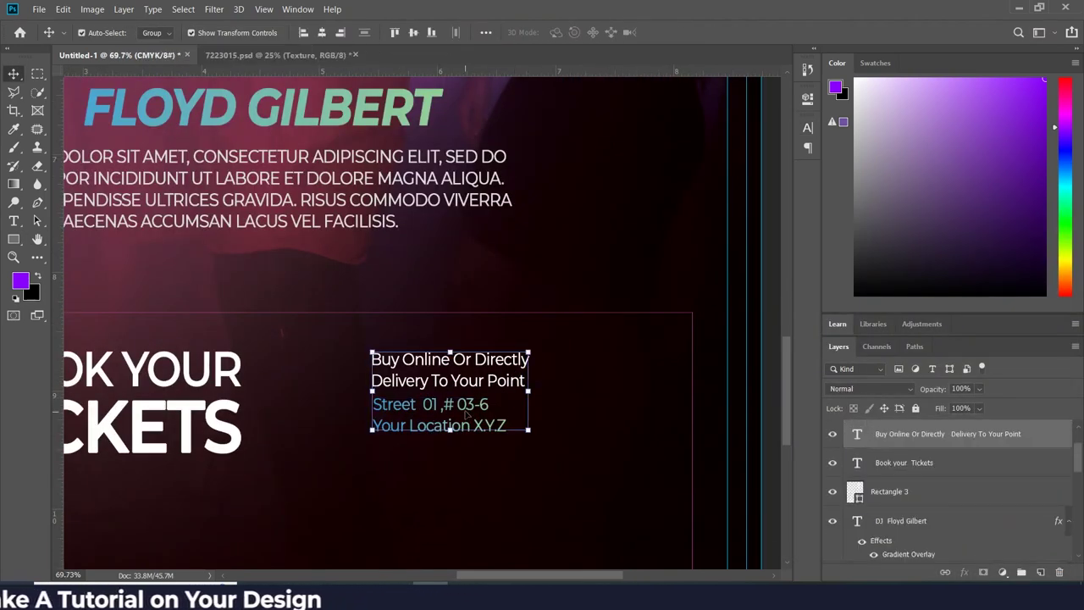
right_click(490, 388)
click(229, 364)
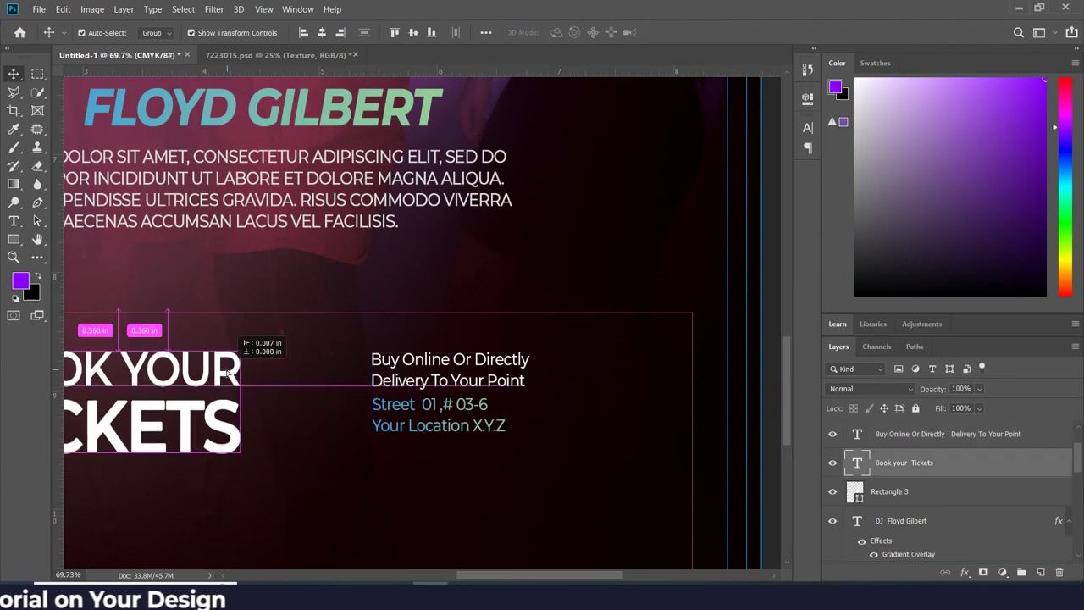
scroll(229, 364, down, 3)
mouse_move(347, 379)
mouse_down()
mouse_move(397, 381)
mouse_move(408, 363)
mouse_up()
scroll(398, 382, down, 2)
mouse_move(714, 351)
mouse_down()
mouse_move(398, 305)
mouse_move(373, 338)
mouse_up()
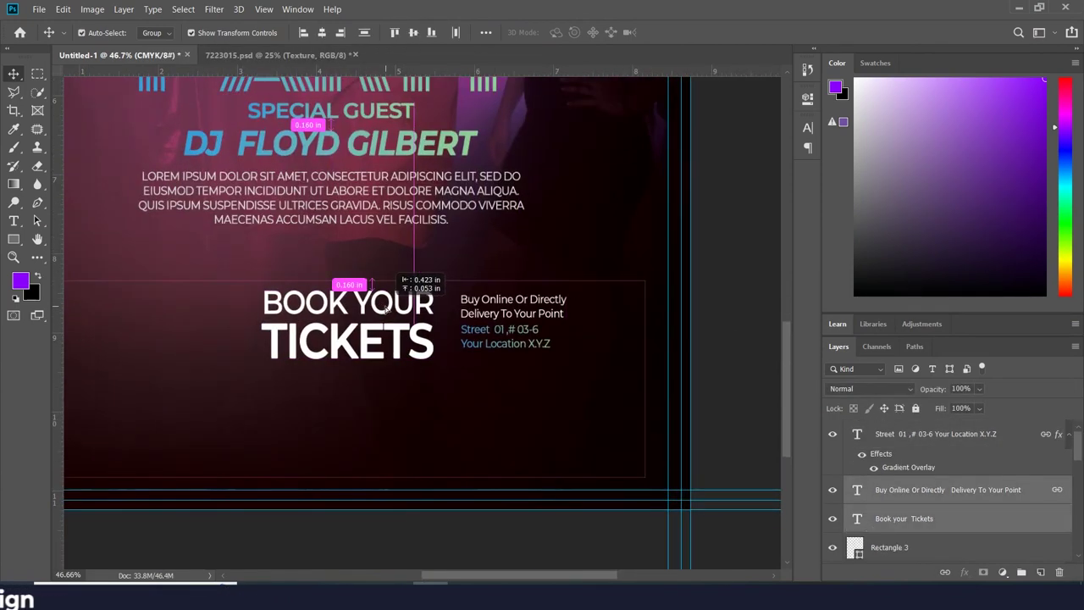
- Narrow the frame rectangle to 7.173 in wide
scroll(553, 334, down, 2)
click(552, 335)
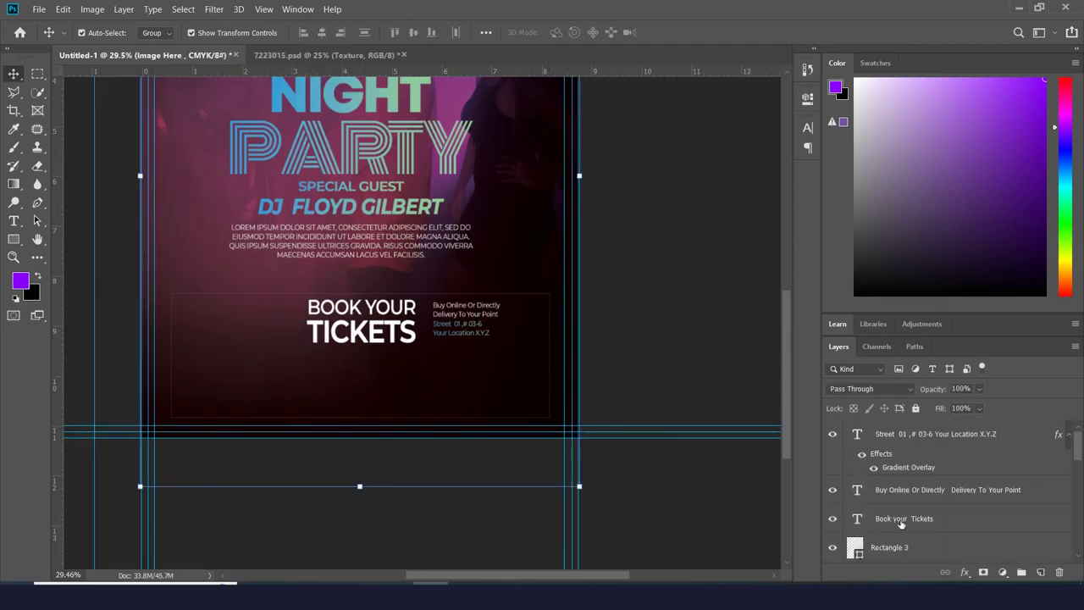
scroll(552, 356, up, 1)
drag(551, 379, 539, 381)
key(Return)
scroll(339, 472, up, 5)
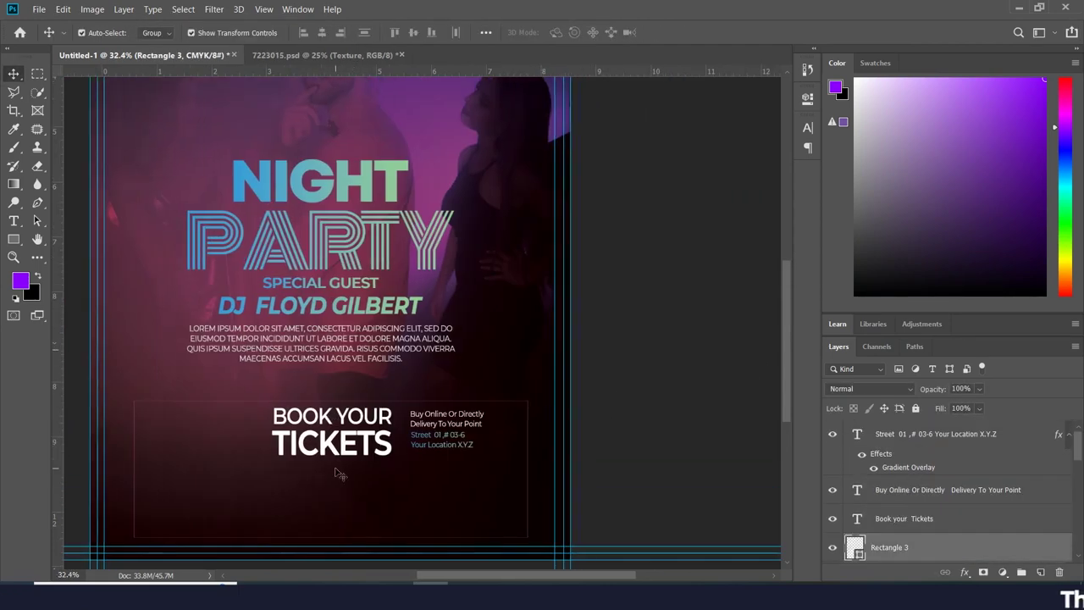
scroll(339, 471, down, 3)
- Create a placeholder lorem ipsum paragraph and move it down into the frame
key(t)
drag(176, 319, 259, 328)
drag(528, 356, 528, 356)
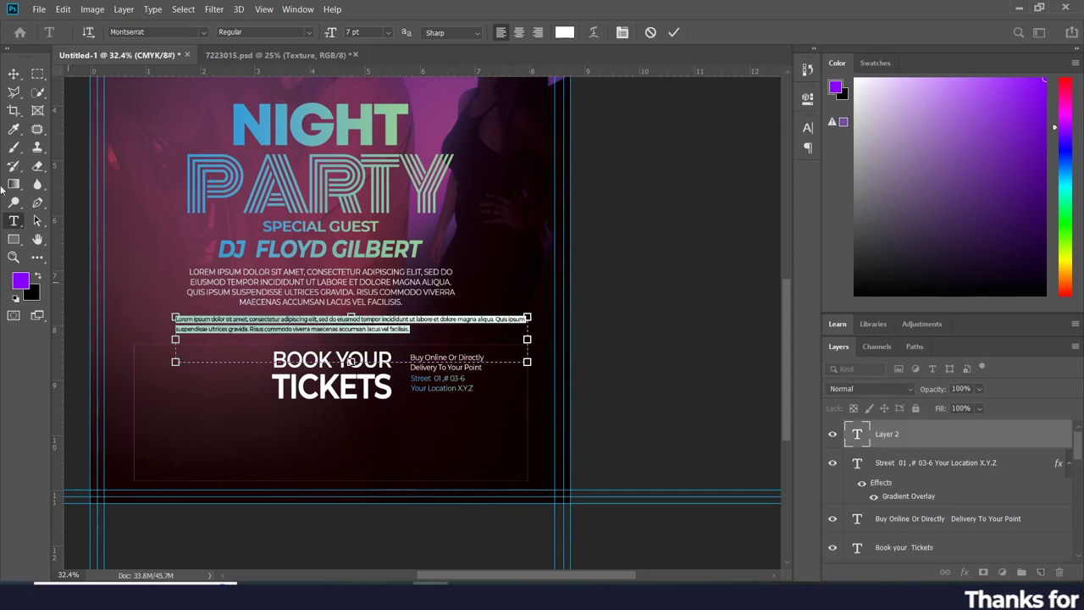
key(Escape)
key(v)
drag(356, 320, 359, 439)
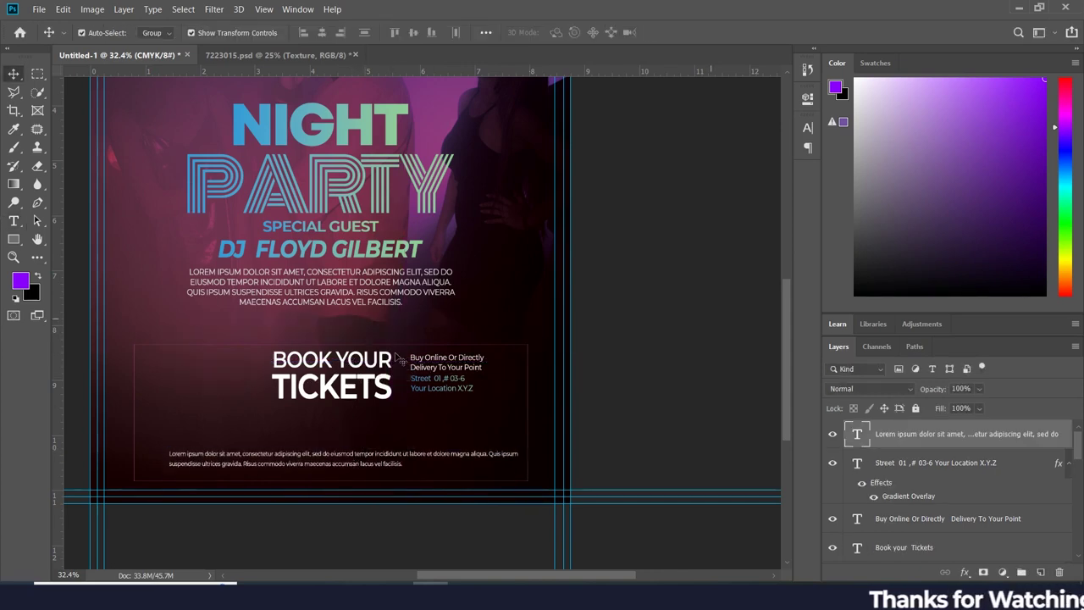
drag(332, 373, 332, 381)
click(309, 433)
scroll(309, 433, left, 3)
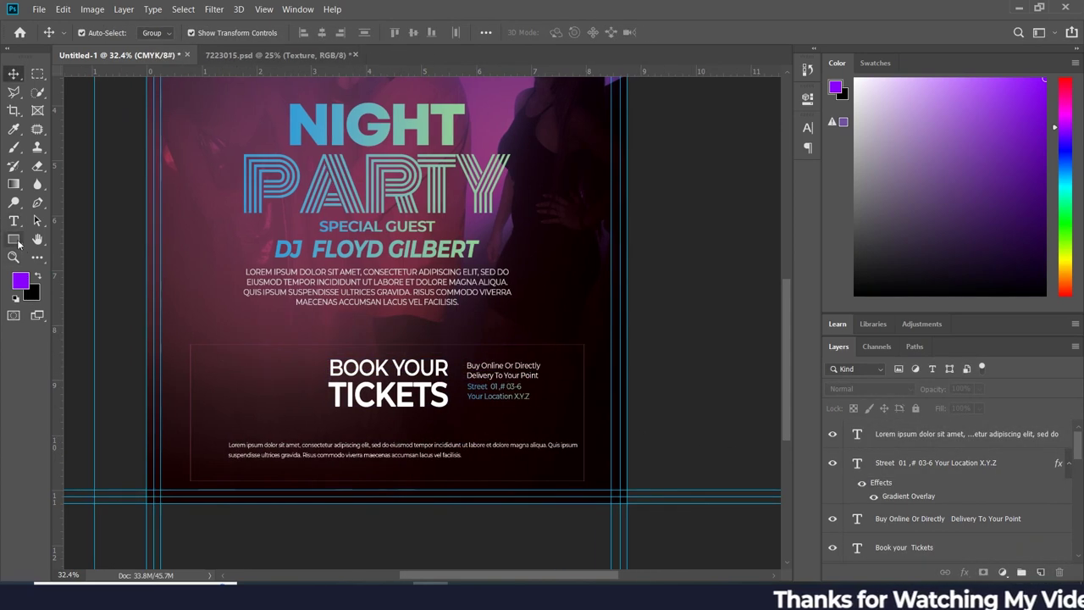
- Lengthen the lorem paragraph with a repeated sentence and shift it and the caption right
key(t)
click(462, 450)
scroll(457, 481, up, 3)
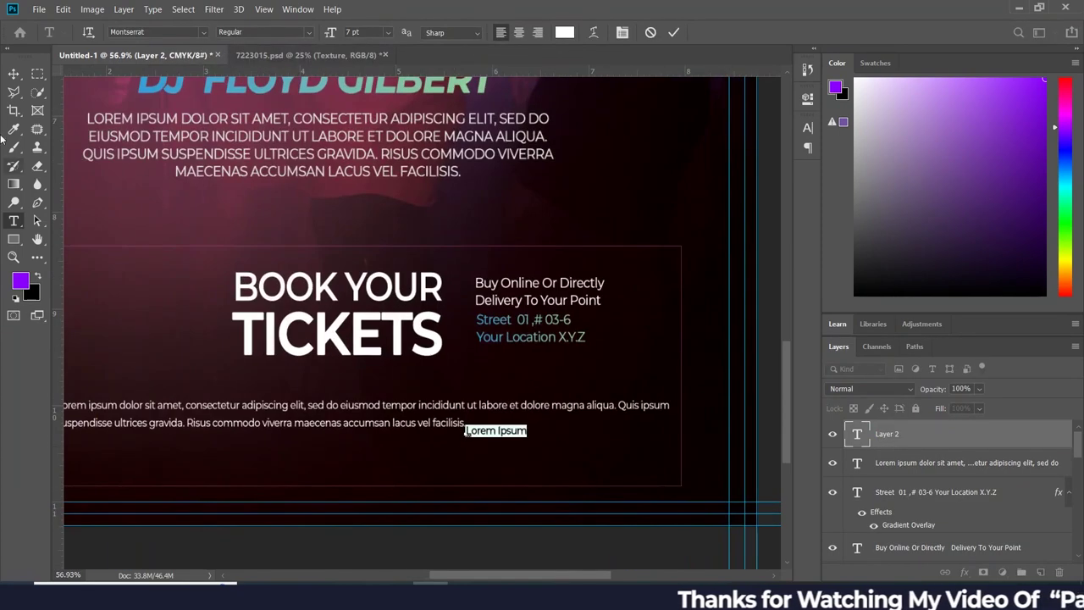
key(Escape)
click(462, 426)
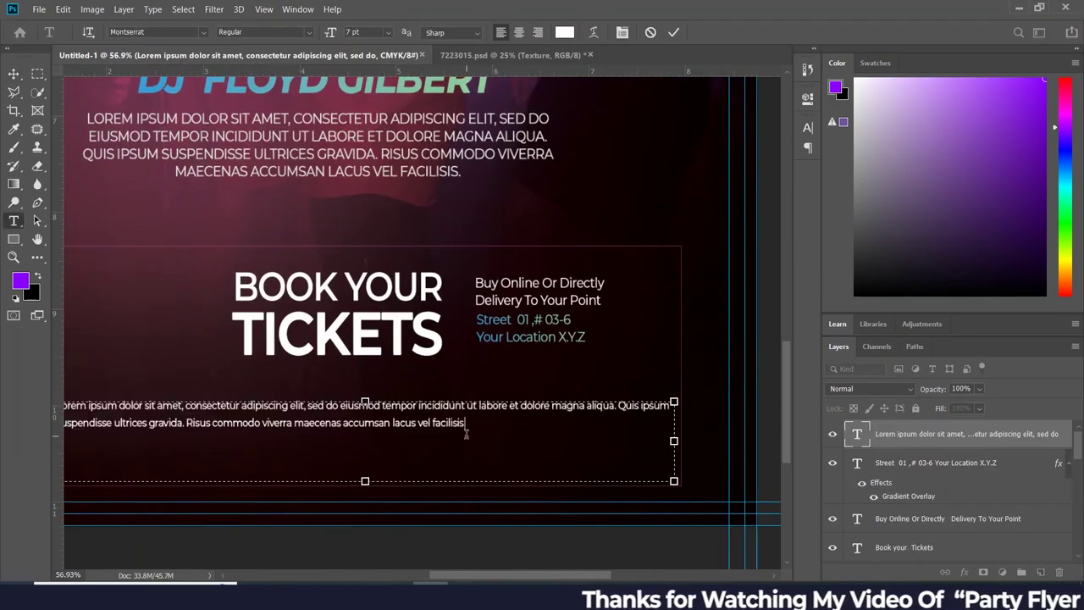
scroll(464, 428, down, 2)
key(ctrl+v)
key(ctrl+Return)
key(v)
drag(530, 423, 567, 427)
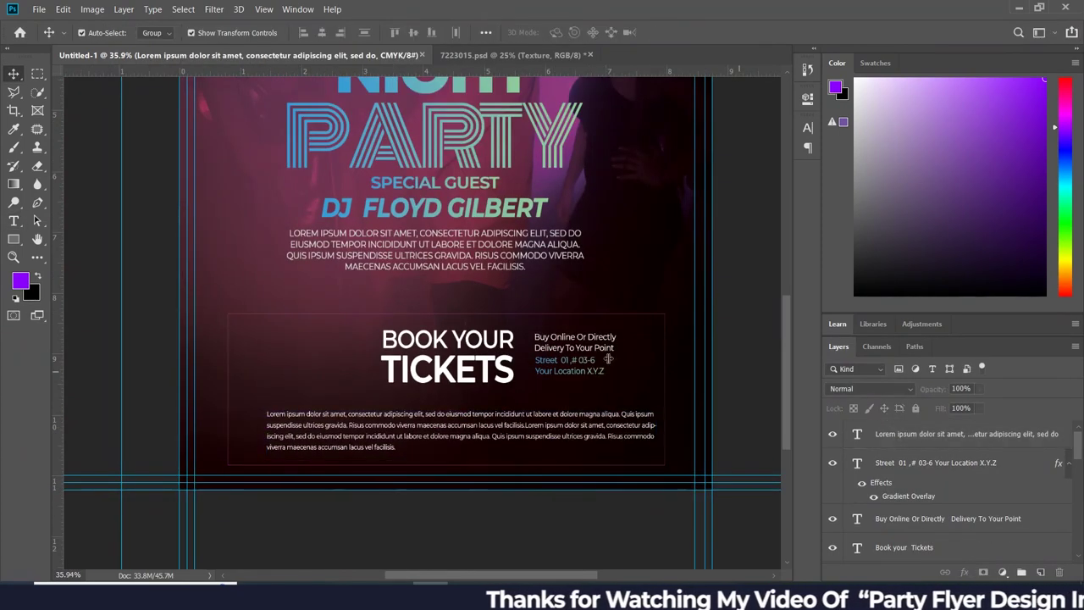
drag(576, 347, 610, 351)
- Move BOOK YOUR TICKETS next to the Buy Online caption with Free Transform
click(499, 368)
key(ctrl+t)
drag(520, 382, 547, 355)
key(Return)
scroll(749, 297, down, 2)
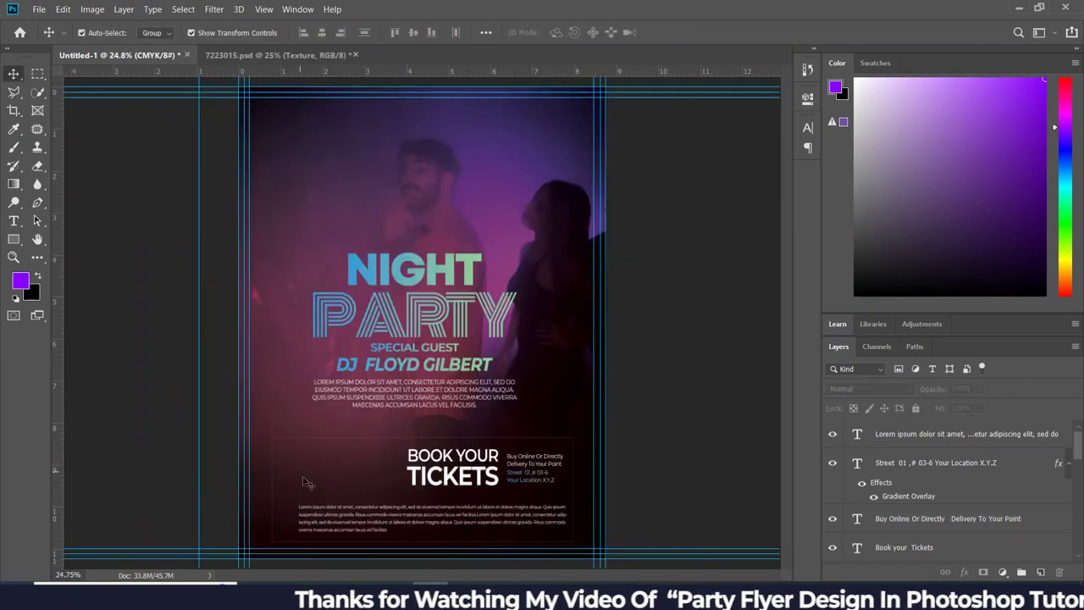
scroll(678, 364, up, 3)
- Place the pngwing.com (5) QR code image onto the flyer at about 59% scale
click(660, 391)
click(660, 391)
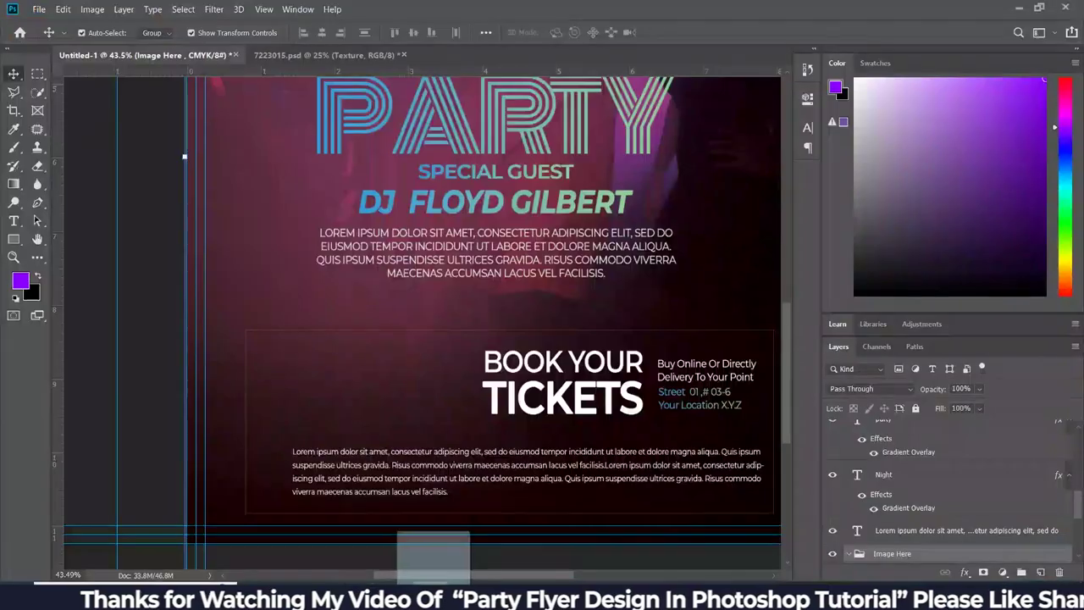
drag(184, 156, 424, 322)
key(ctrl+0)
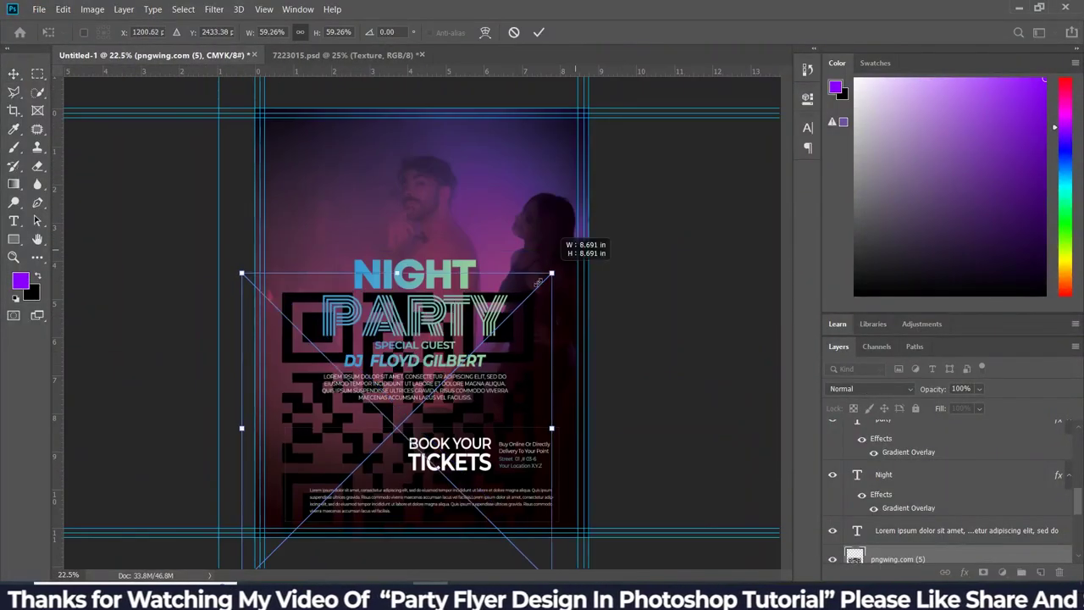
- Shrink the QR code beside BOOK YOUR TICKETS and move its layer up the stack
drag(552, 254, 315, 509)
scroll(354, 410, up, 2)
drag(337, 448, 368, 484)
key(Return)
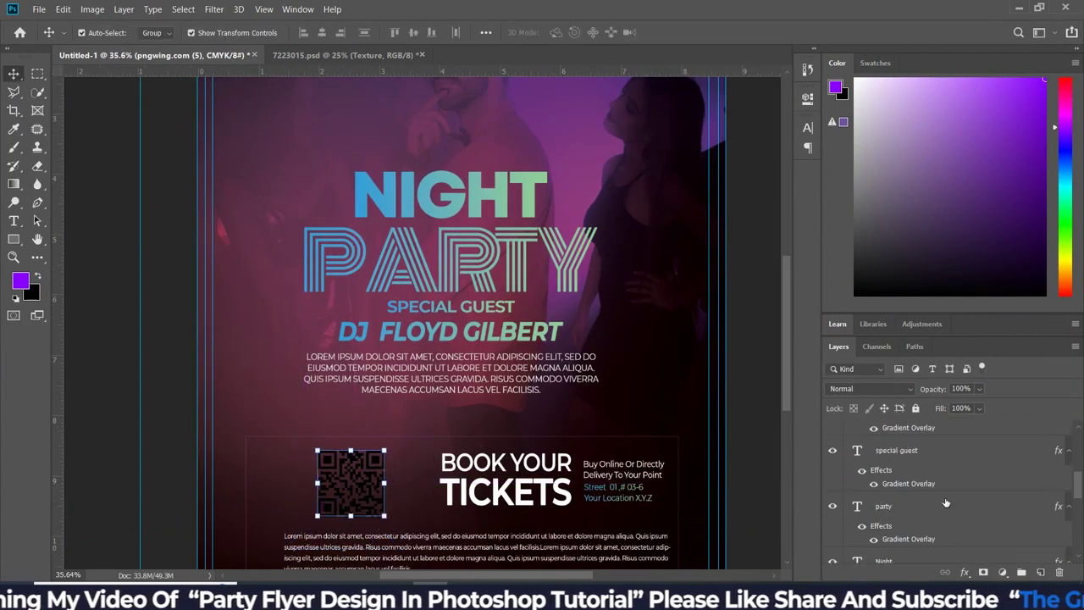
key(ctrl+bracketright)
- Whiten the QR code with a Levels layer at output black 255, clipped to it
click(970, 575)
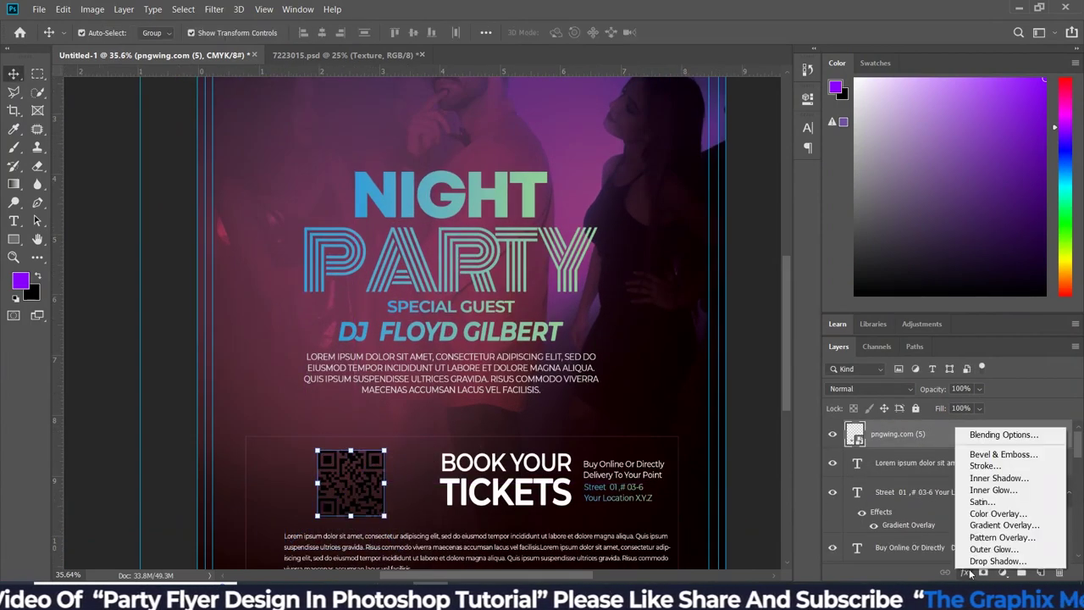
click(1003, 573)
click(932, 387)
drag(620, 281, 773, 281)
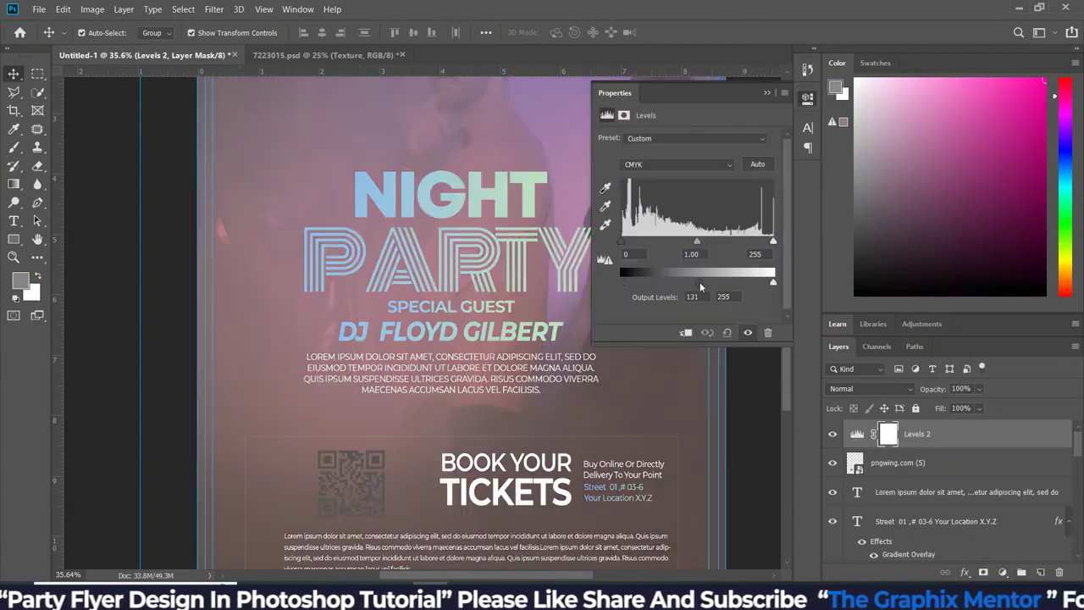
click(686, 334)
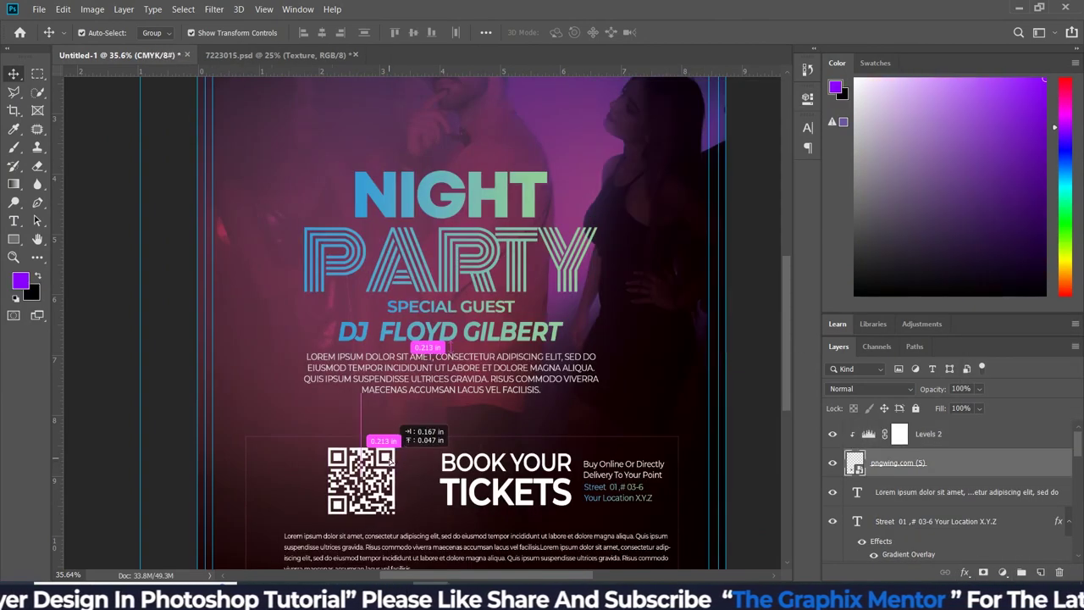
- Rearrange the QR code, heading and address horizontally within the ticket block
drag(351, 482, 371, 481)
drag(506, 481, 495, 481)
drag(621, 489, 608, 489)
- Shift the QR and ticket text group, then the whole ticket block, slightly left
scroll(608, 488, down, 3)
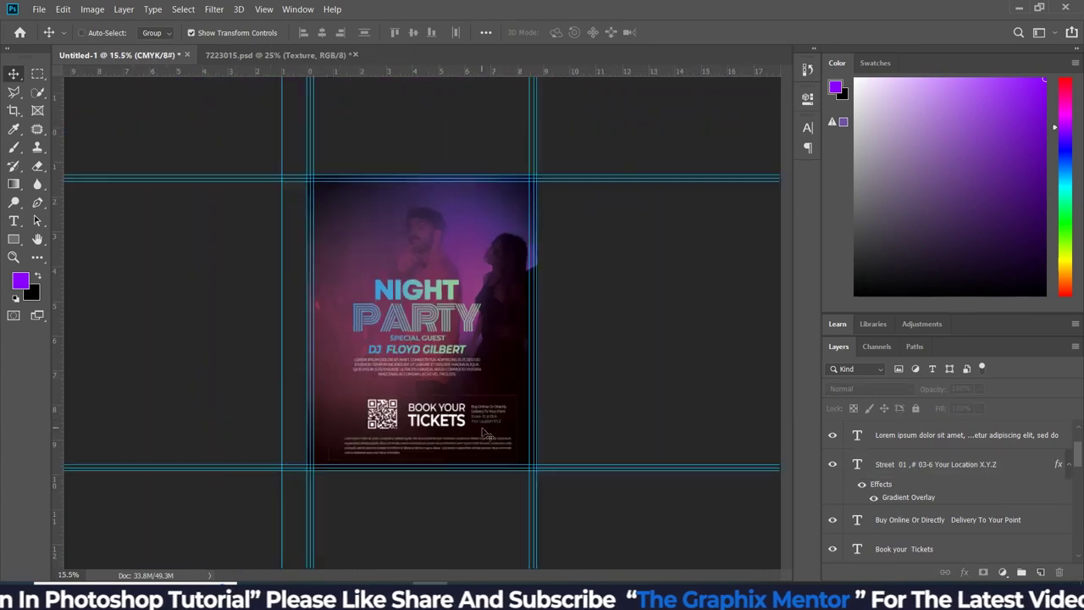
scroll(559, 382, up, 3)
drag(559, 382, 541, 382)
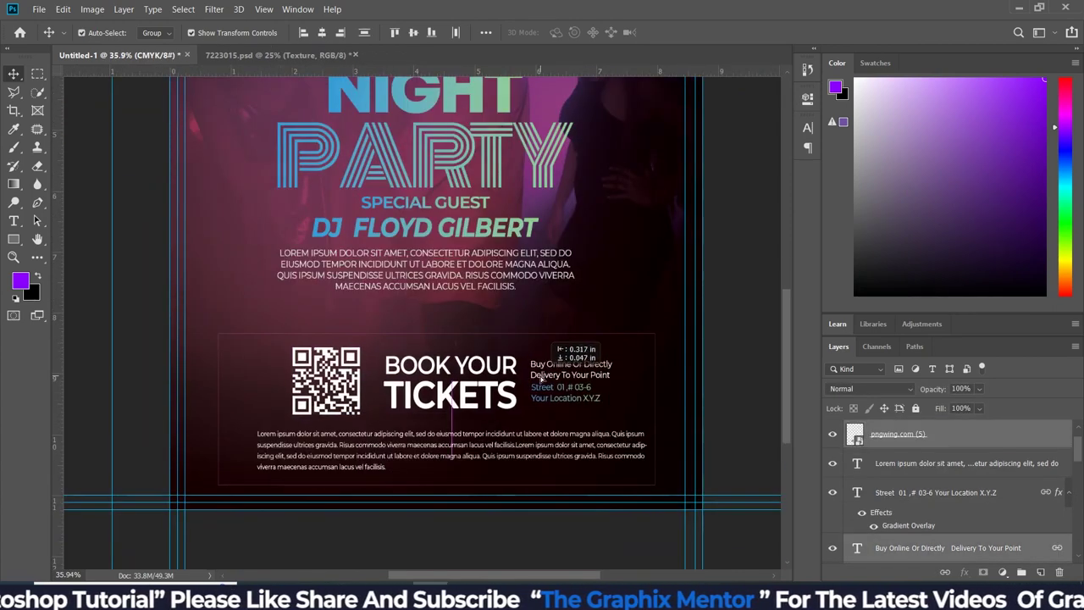
scroll(542, 377, right, 3)
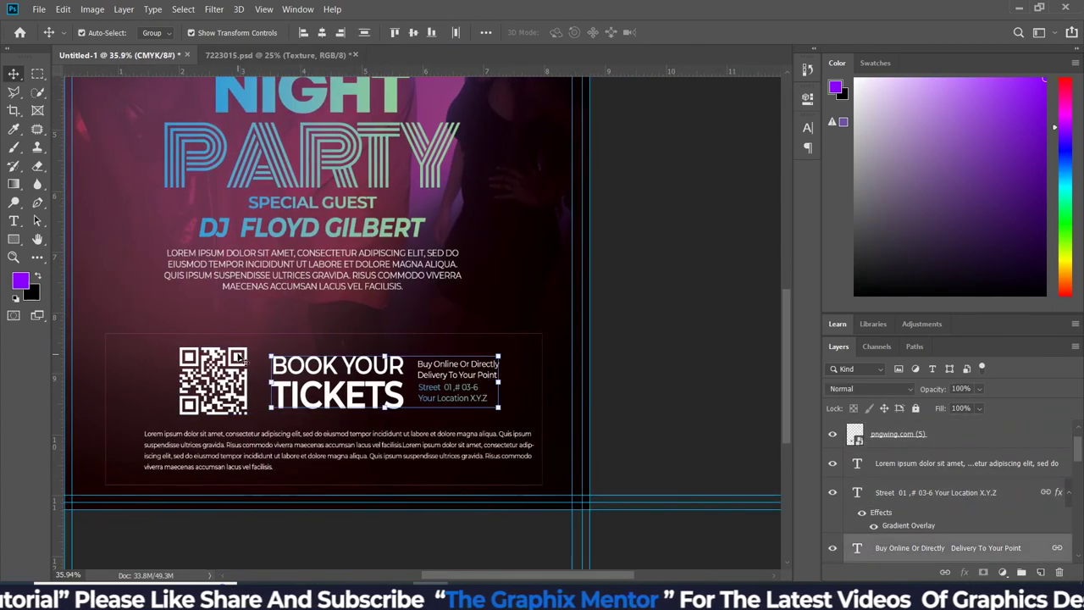
drag(373, 394, 362, 395)
scroll(365, 395, down, 3)
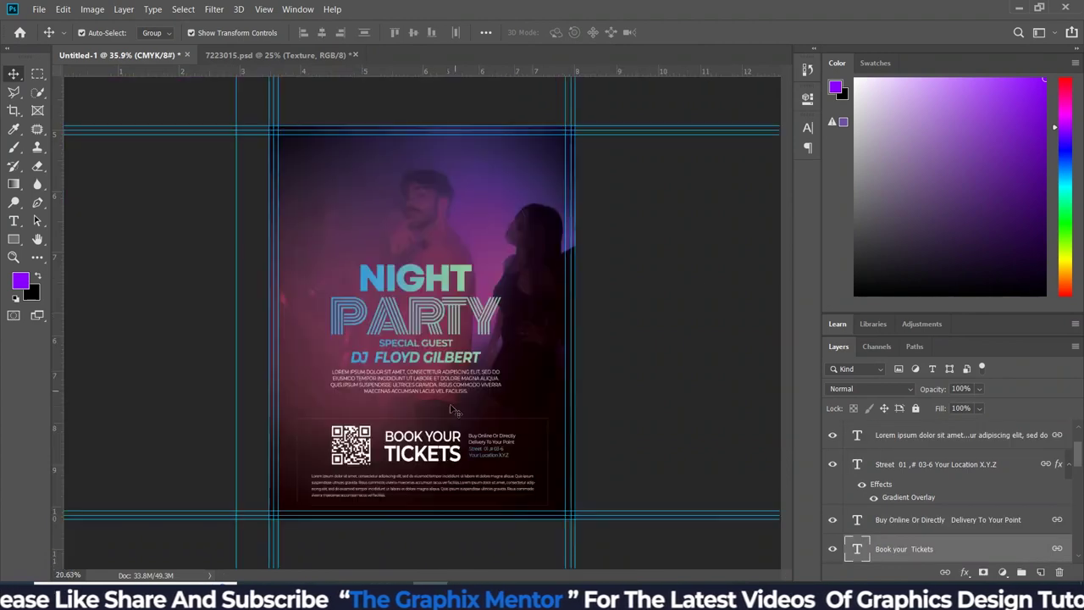
scroll(339, 296, up, 1)
scroll(339, 296, up, 1)
- Shorten the ticket section's outline box (Rectangle 3) from its top edge to about 89% height
key(t)
key(v)
click(421, 499)
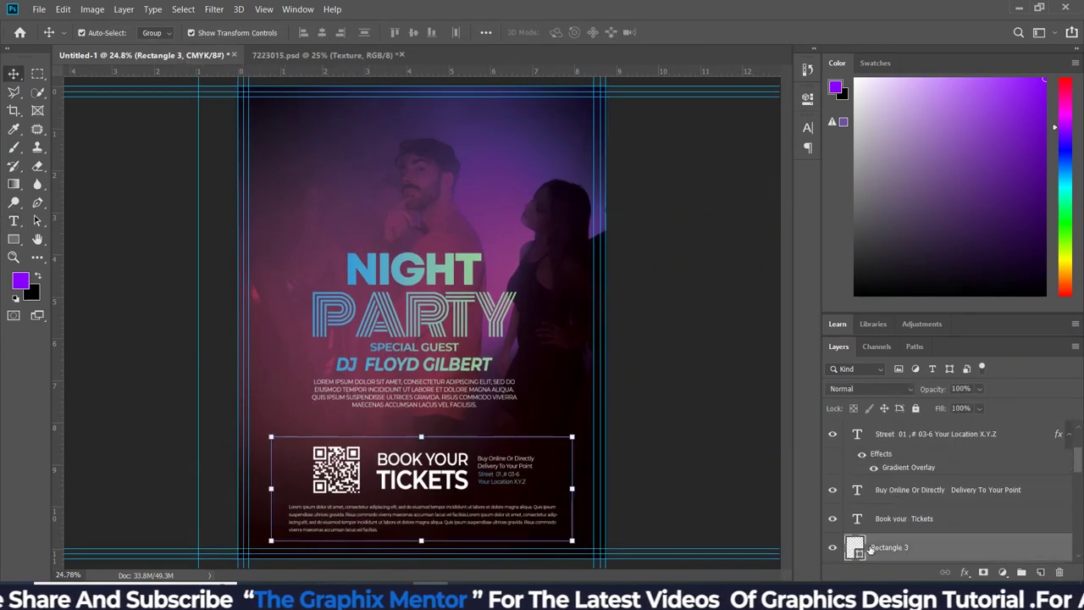
scroll(421, 512, up, 2)
drag(421, 387, 421, 398)
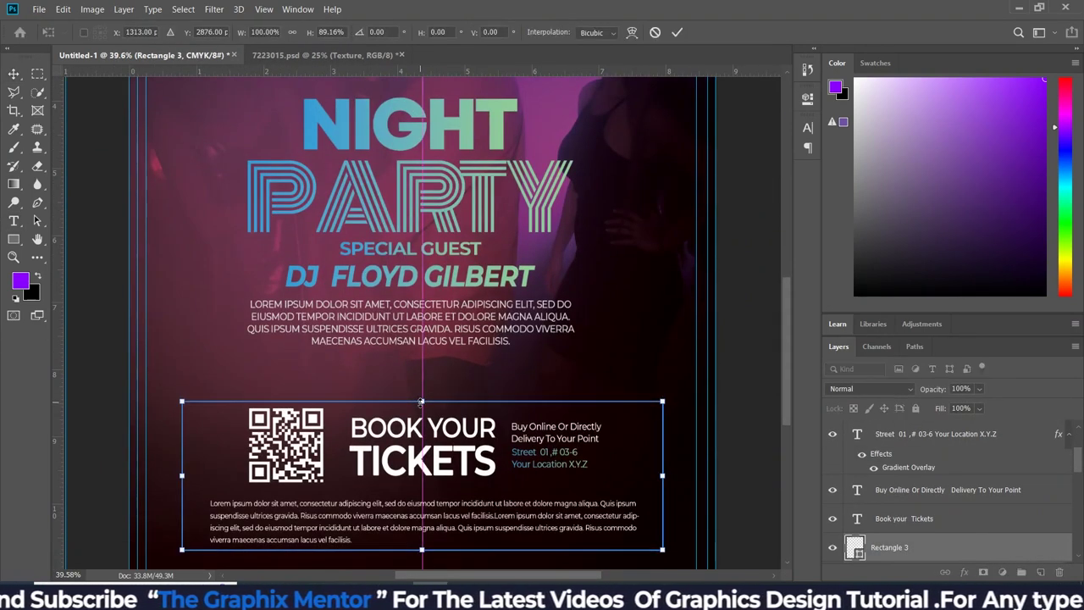
key(Return)
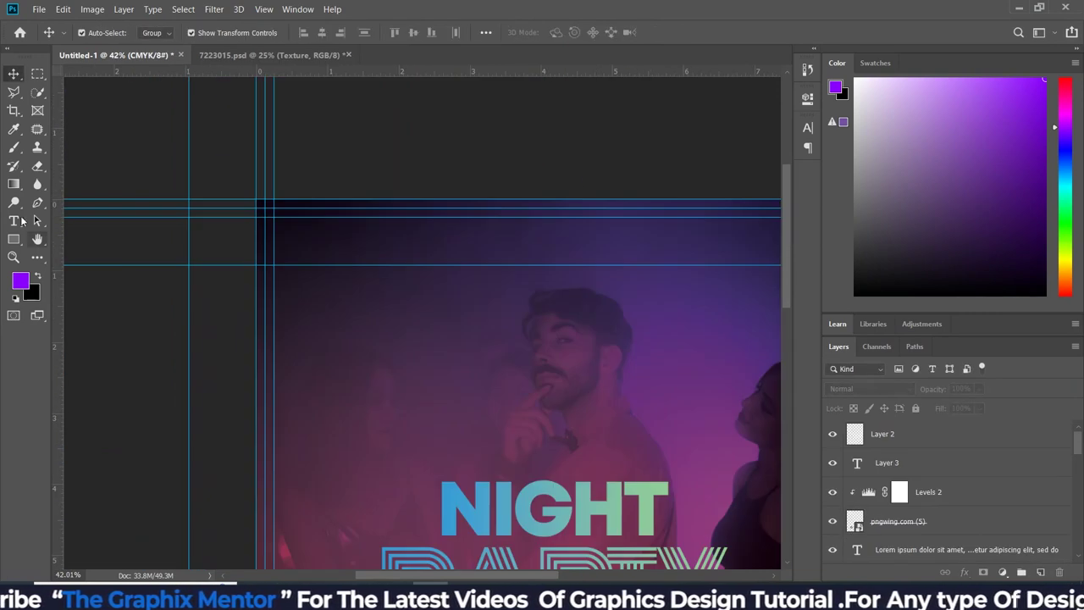
- Create a 17 date text layer near the flyer's top left
click(421, 326)
text(7 JULY)
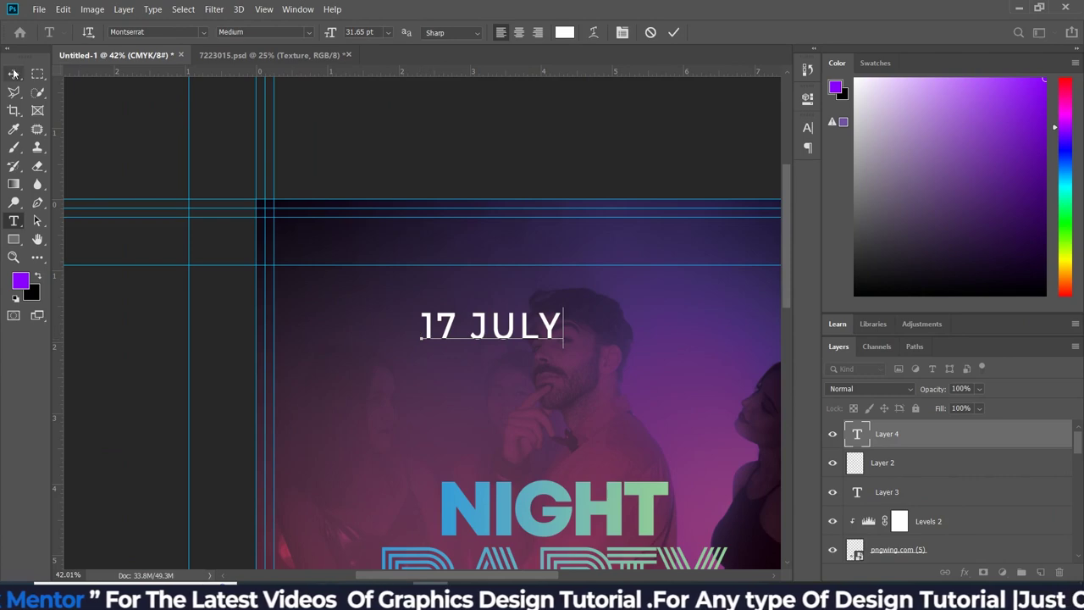
drag(449, 320, 317, 247)
key(ctrl+t)
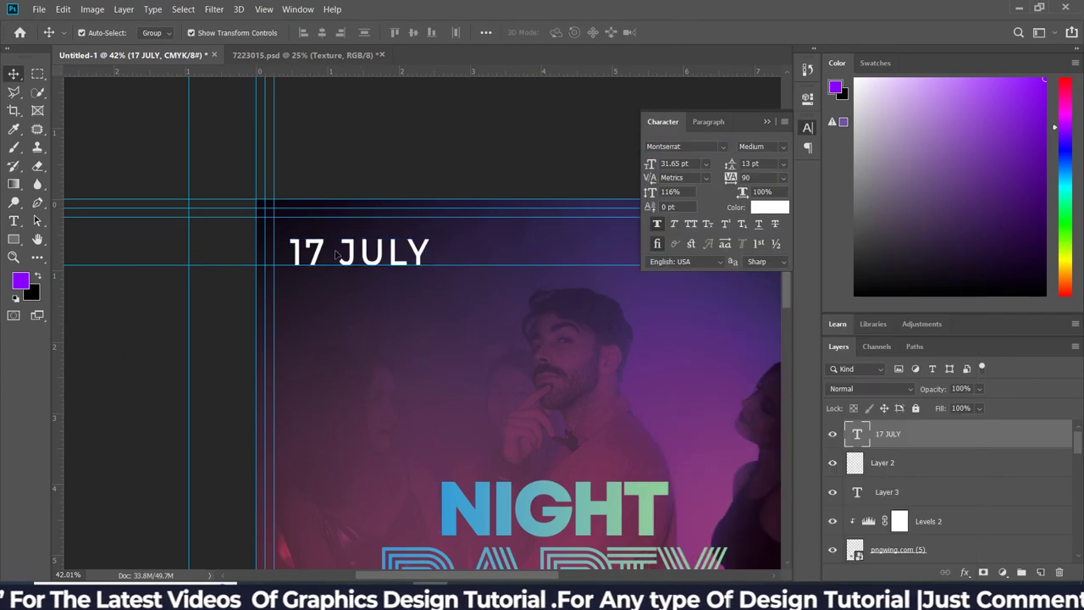
double_click(343, 244)
scroll(682, 164, down, 2)
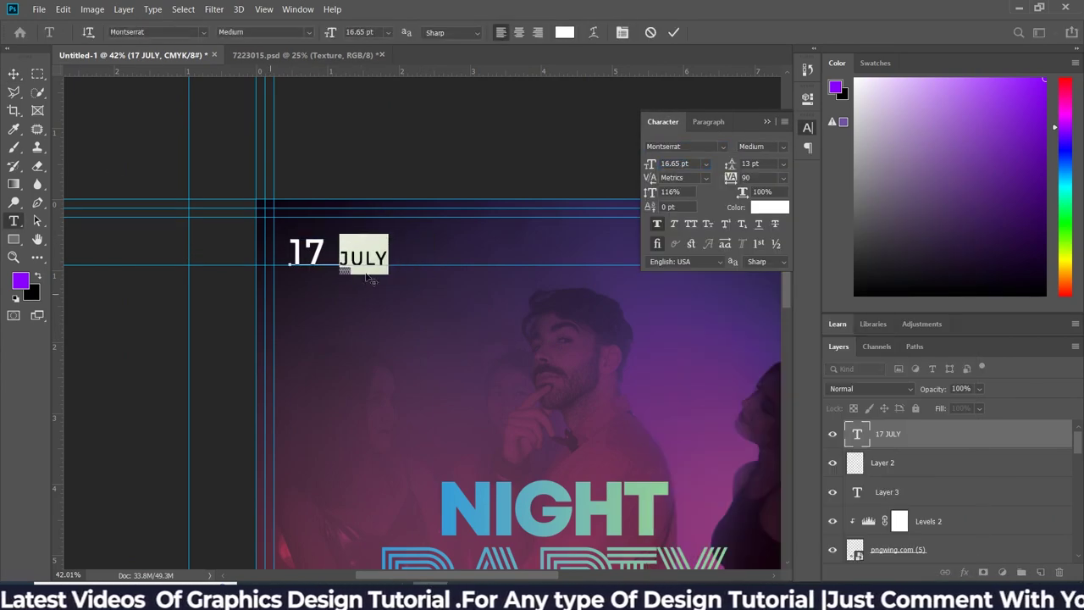
click(341, 255)
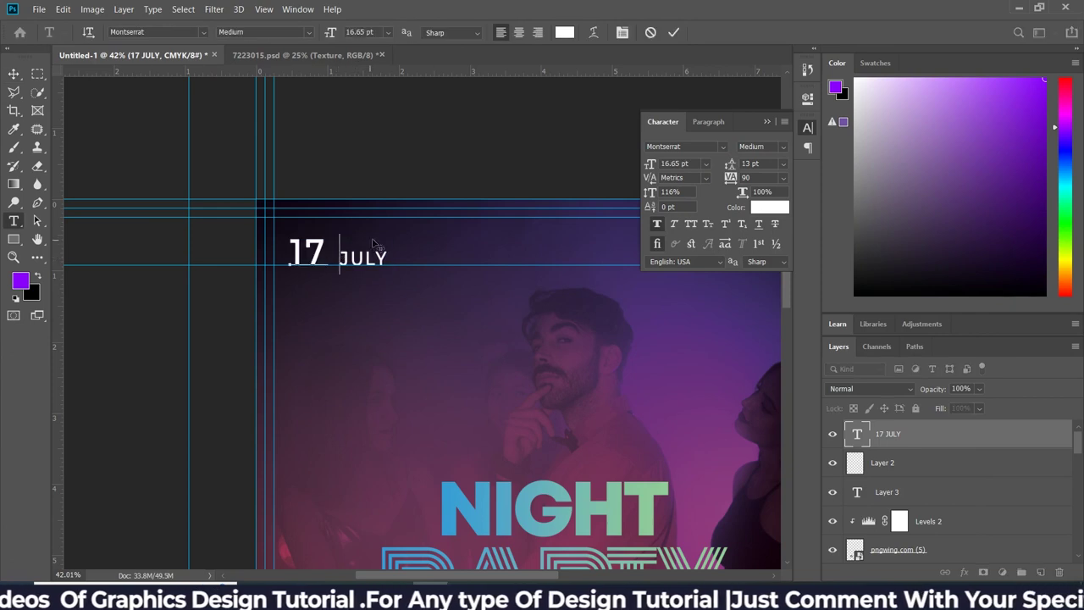
key(ctrl+Return)
drag(345, 262, 327, 246)
- Add JULY and 2023 text layers beside the 17, with JULY stacked above 2023
click(414, 320)
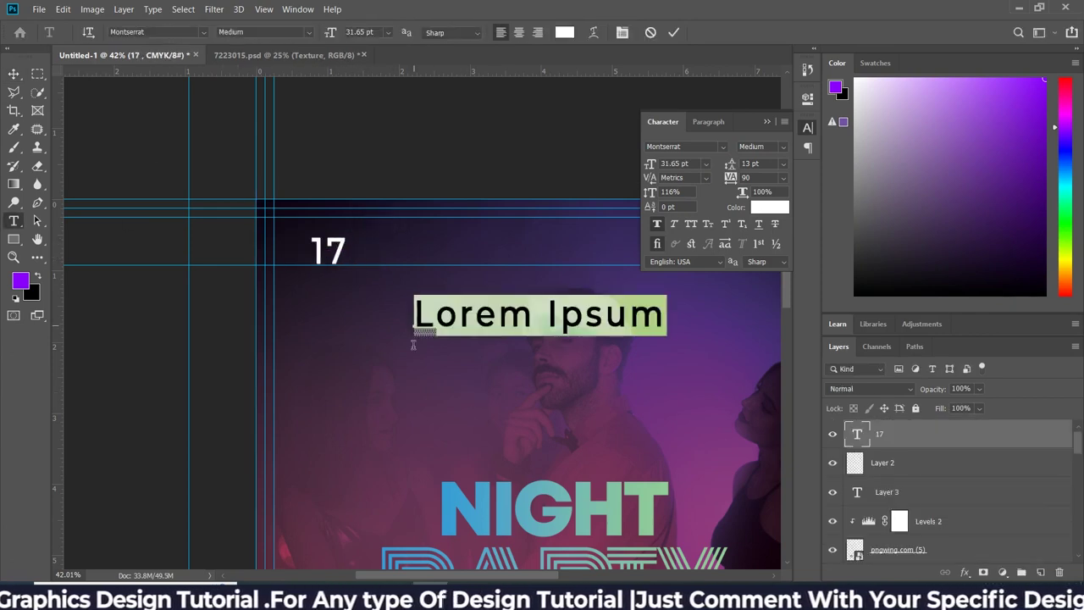
text(JULY)
mouse_move(468, 335)
mouse_down()
mouse_move(414, 260)
mouse_move(390, 266)
mouse_up()
scroll(414, 260, up, 3)
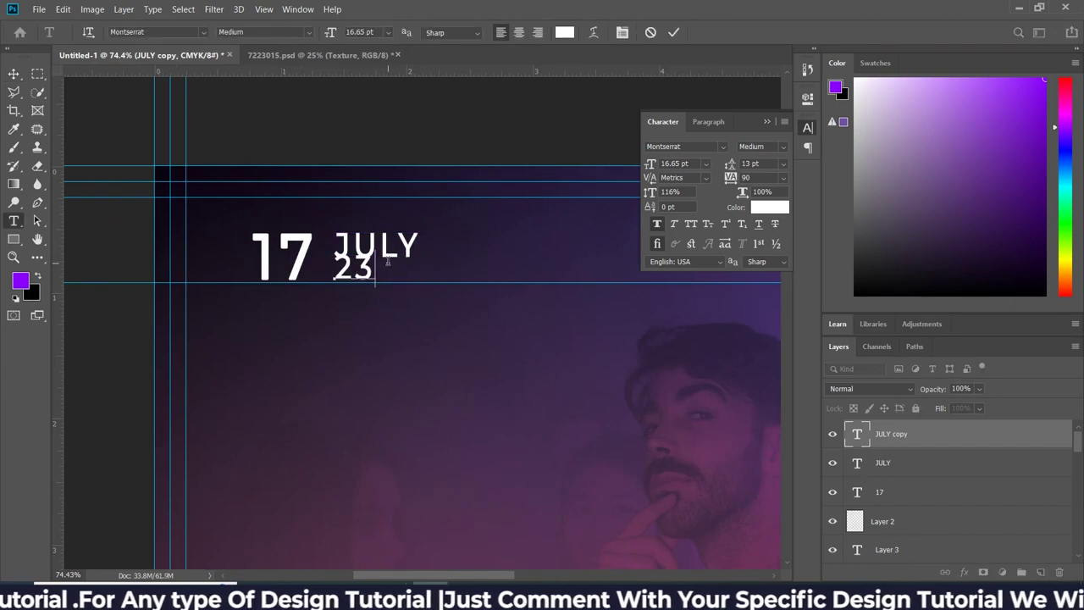
text(2023)
key(ctrl+Return)
drag(363, 229, 392, 233)
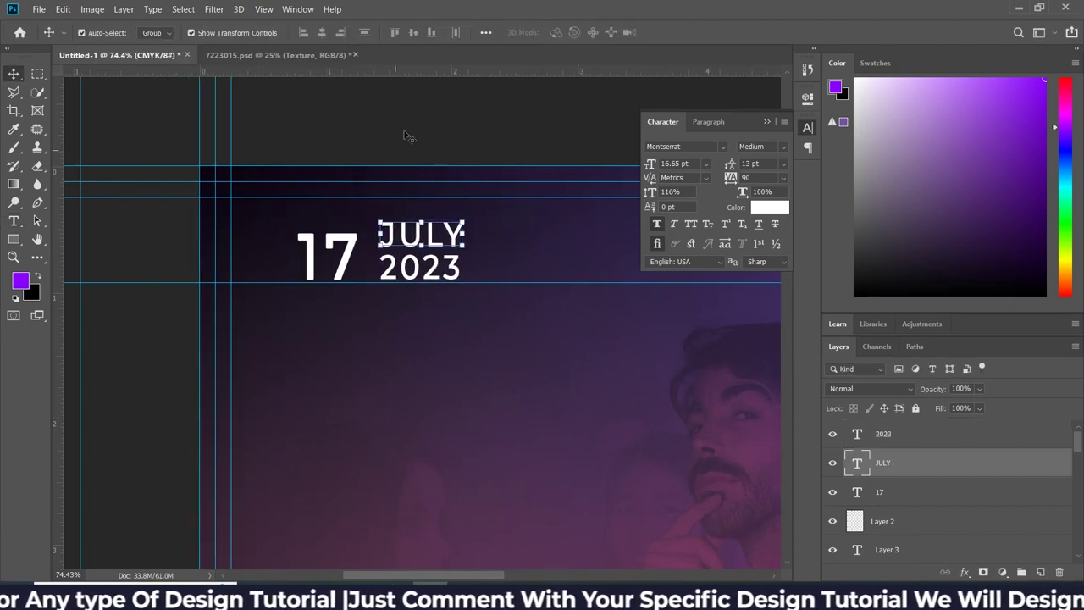
- Nudge the 17 right and enlarge it to match the stacked JULY/2023 lines
drag(327, 254, 337, 254)
key(ctrl+t)
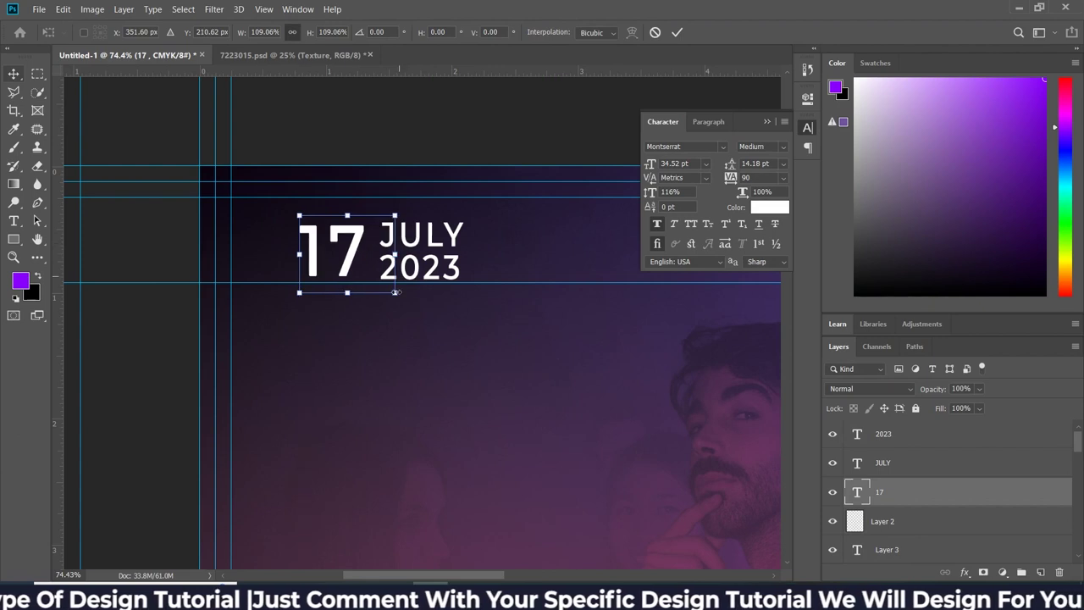
drag(394, 292, 399, 297)
key(Return)
scroll(458, 182, down, 3)
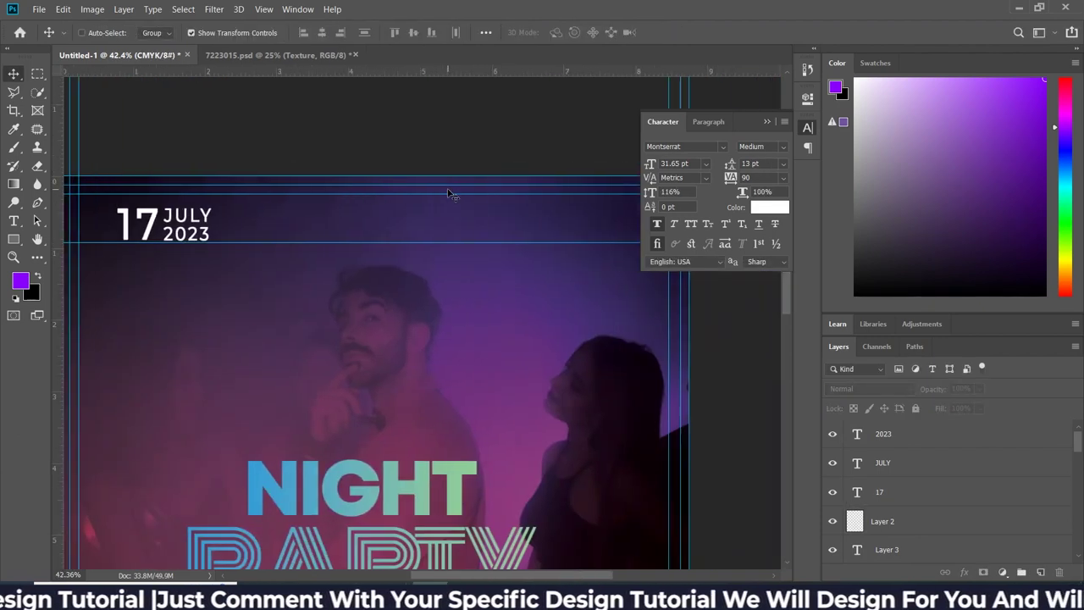
scroll(449, 193, up, 3)
- Reposition the date group and add a thin white vertical divider bar beside it
drag(110, 190, 211, 291)
drag(148, 218, 187, 219)
drag(352, 212, 358, 284)
click(607, 180)
click(610, 212)
key(v)
mouse_move(354, 220)
mouse_down()
mouse_move(371, 197)
mouse_move(368, 207)
mouse_up()
key(ctrl+t)
scroll(370, 195, up, 3)
scroll(367, 207, down, 2)
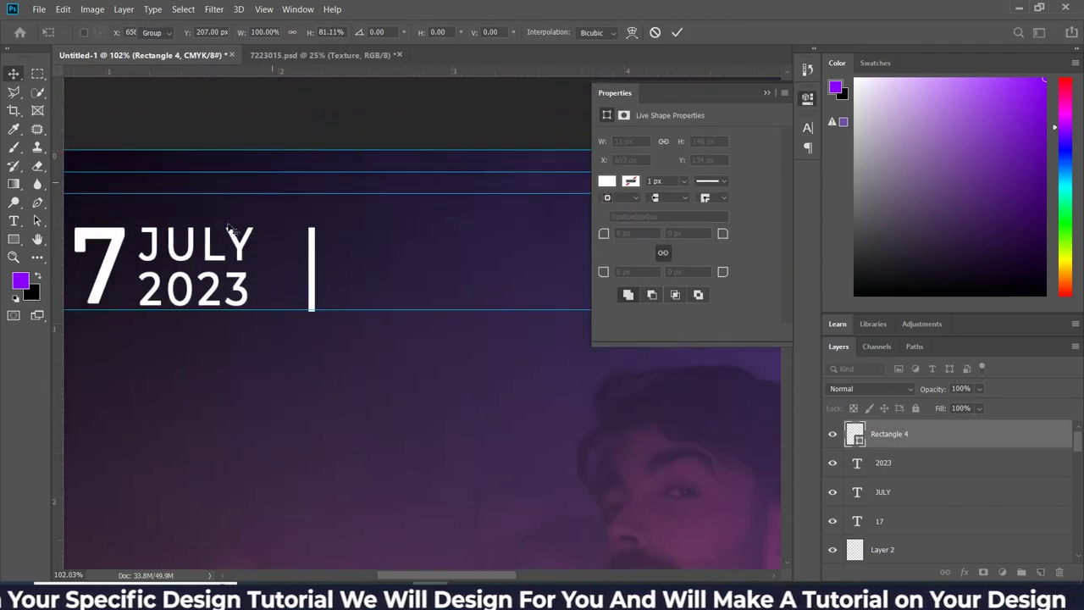
key(Return)
- Copy the date right of the divider, drop the 17 and retype JULY as SATURDAY
drag(239, 240, 544, 247)
key(Delete)
key(t)
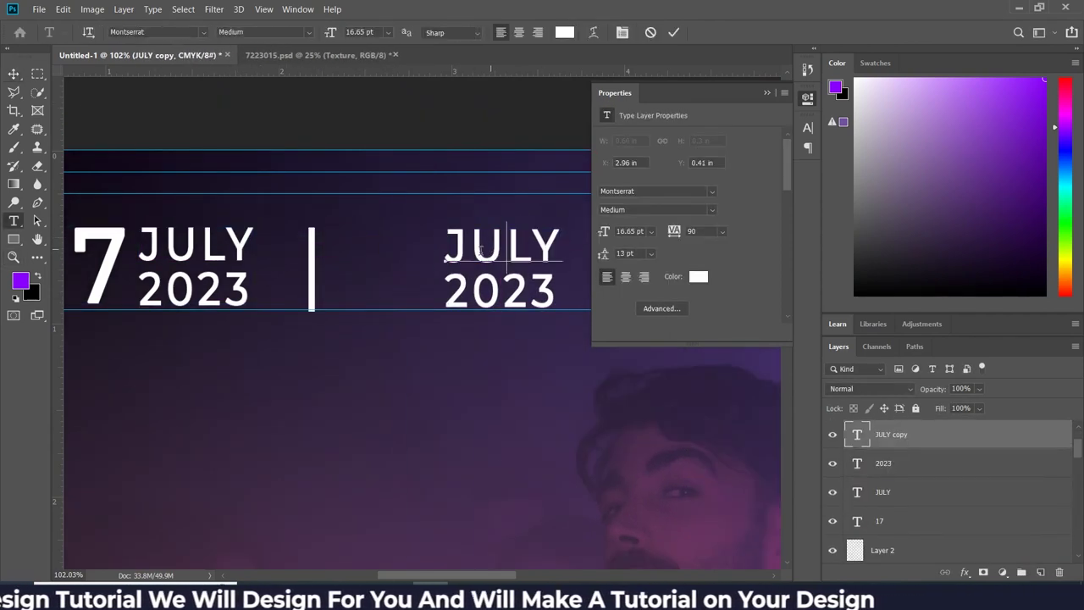
double_click(480, 246)
text(Sa)
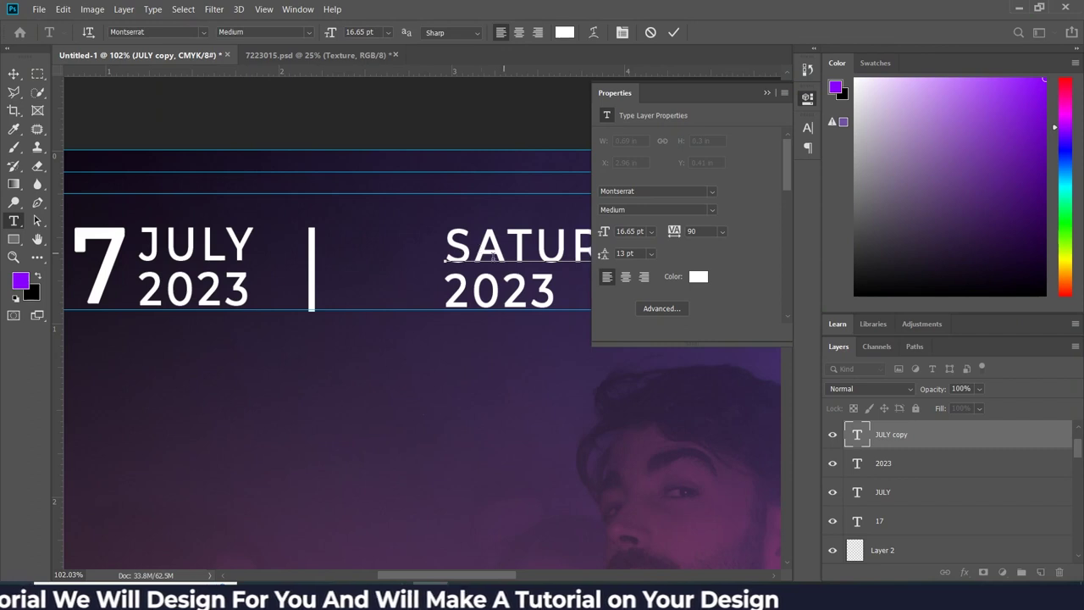
text(DAY)
key(ctrl+Return)
drag(381, 245, 284, 246)
- Place the copied 2023 under SATURDAY and retype it as NIGHT in all capitals
drag(339, 293, 241, 293)
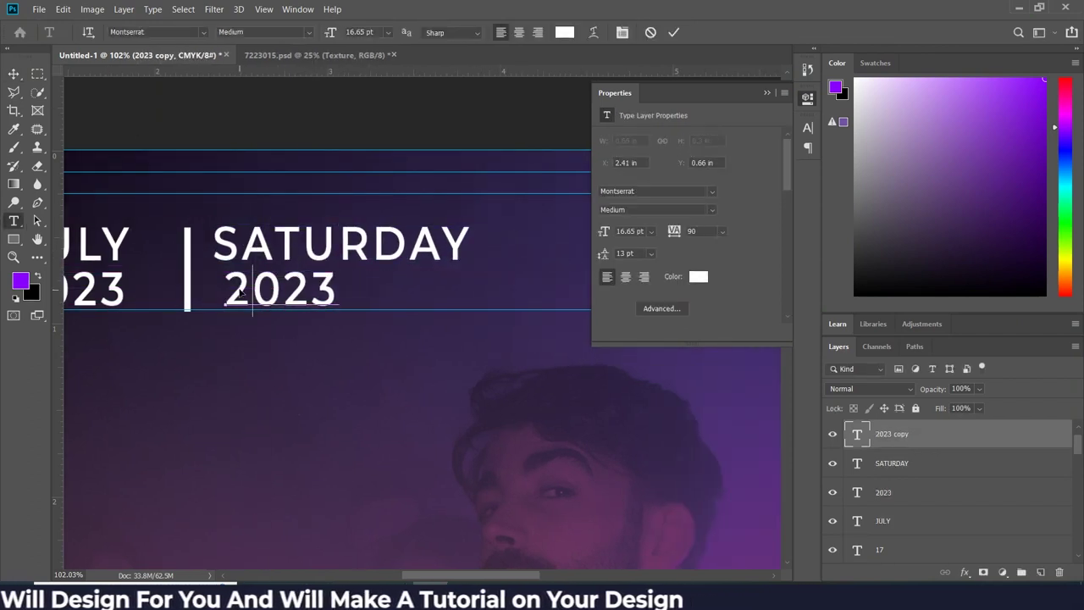
double_click(240, 293)
text(Night)
key(ctrl+a)
key(ctrl+t)
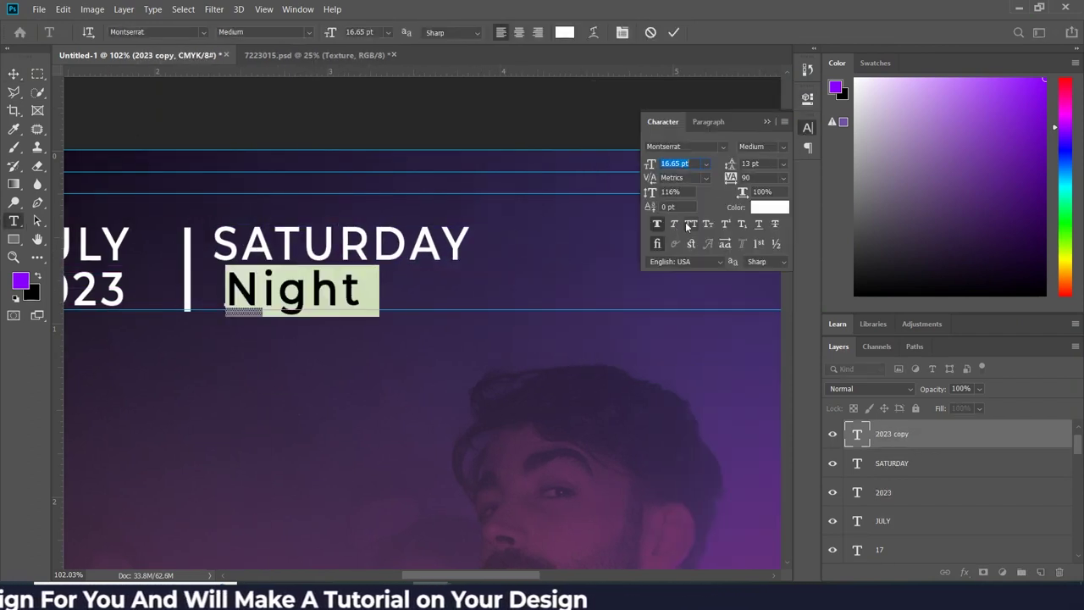
key(ctrl+shift+k)
key(ctrl+Return)
key(v)
scroll(235, 138, down, 2)
key(ctrl+0)
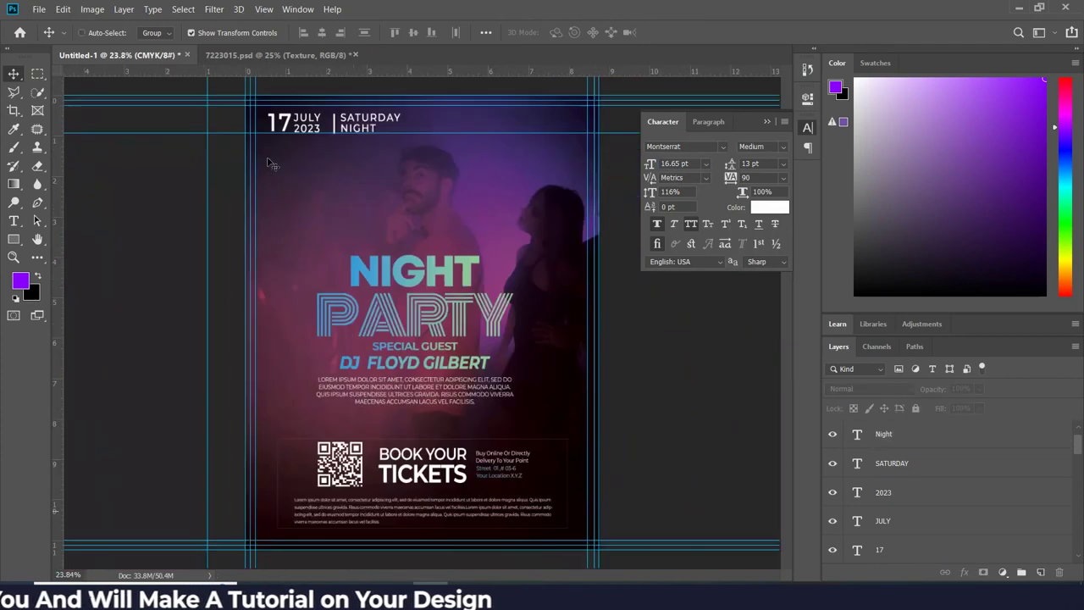
scroll(428, 183, up, 3)
- Place the Dots design image onto the flyer with Soft Light blend mode
click(377, 422)
click(350, 553)
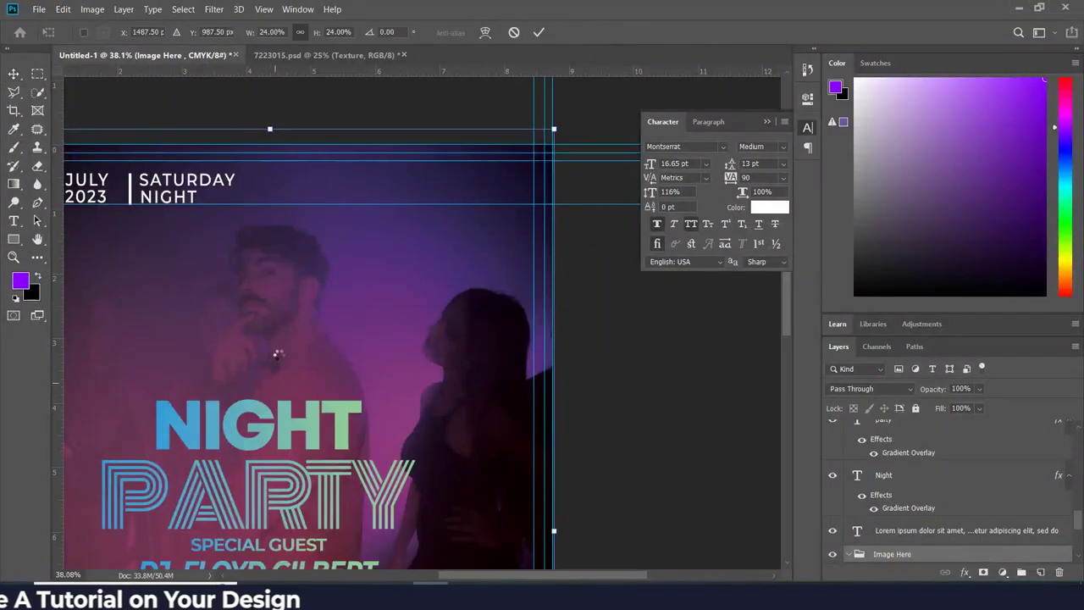
mouse_move(212, 140)
mouse_down()
mouse_move(468, 79)
mouse_move(581, 39)
mouse_up()
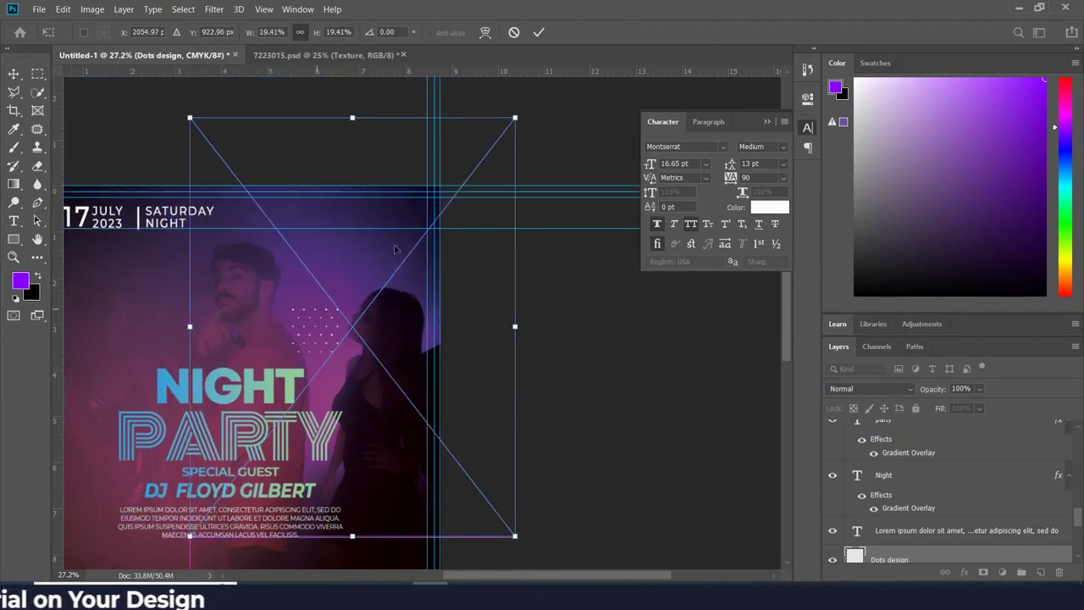
key(Return)
click(870, 388)
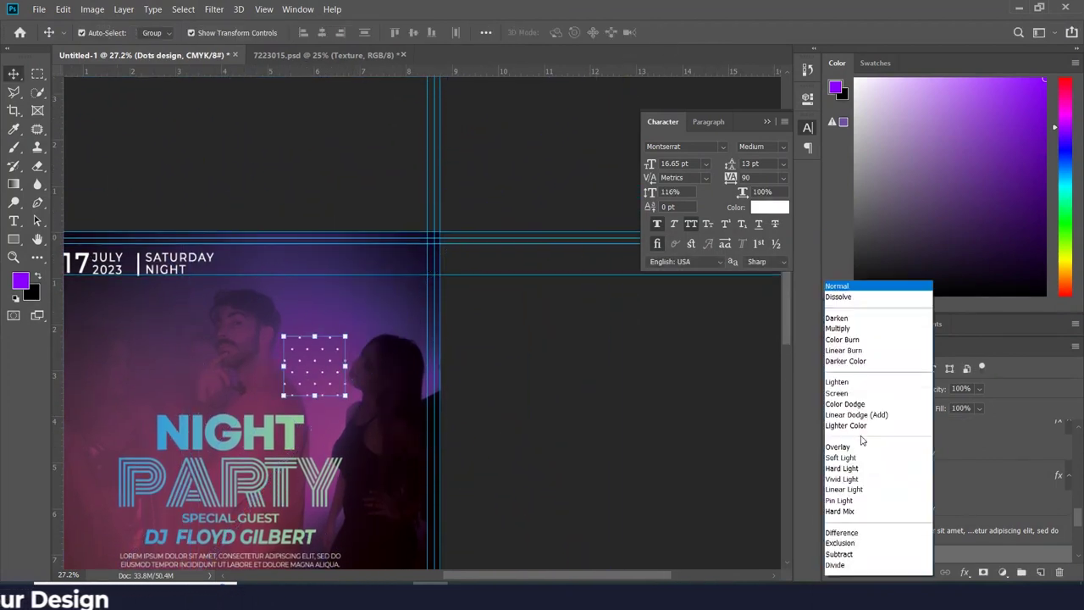
click(841, 408)
scroll(537, 416, down, 3)
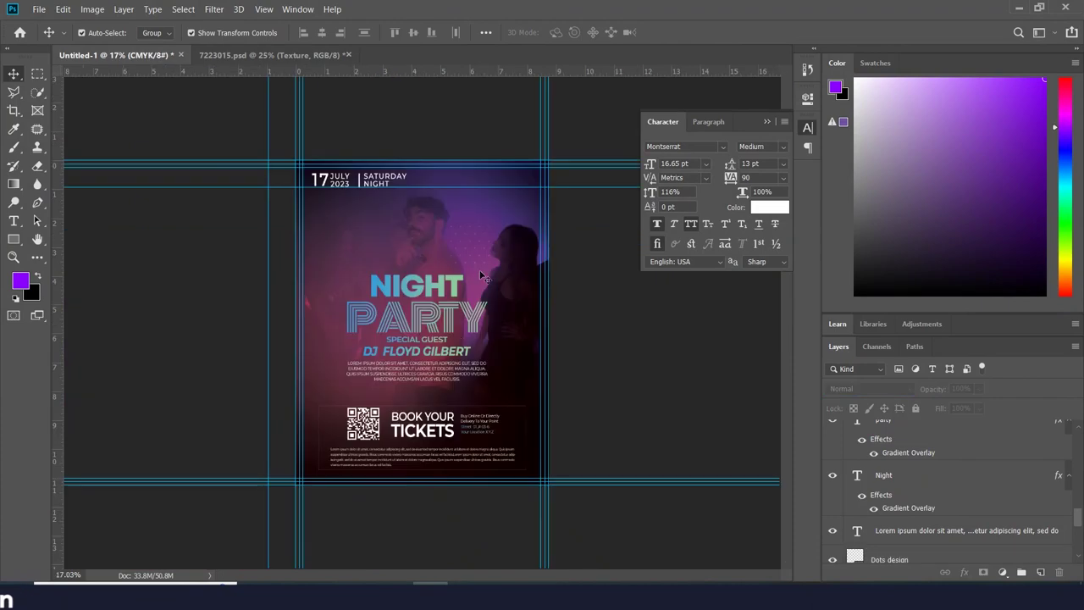
scroll(484, 276, up, 5)
- Make two copies of the dots pattern layer and move one to the flyer's right side
click(138, 510)
key(ctrl+j)
scroll(169, 424, down, 3)
scroll(212, 338, left, 2)
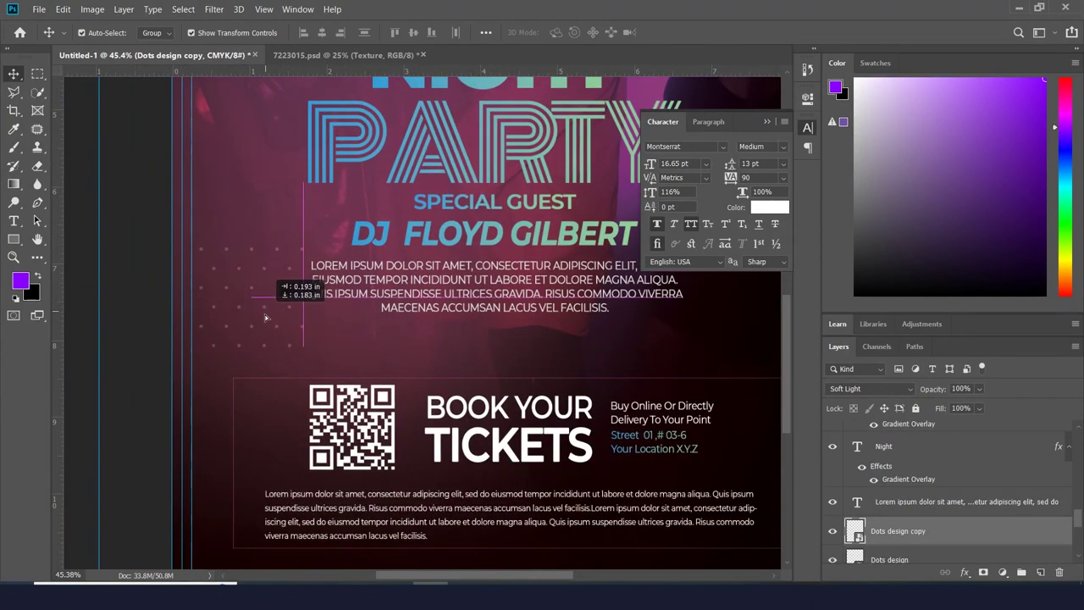
scroll(118, 220, up, 3)
key(ctrl+j)
drag(254, 466, 762, 458)
scroll(710, 343, down, 3)
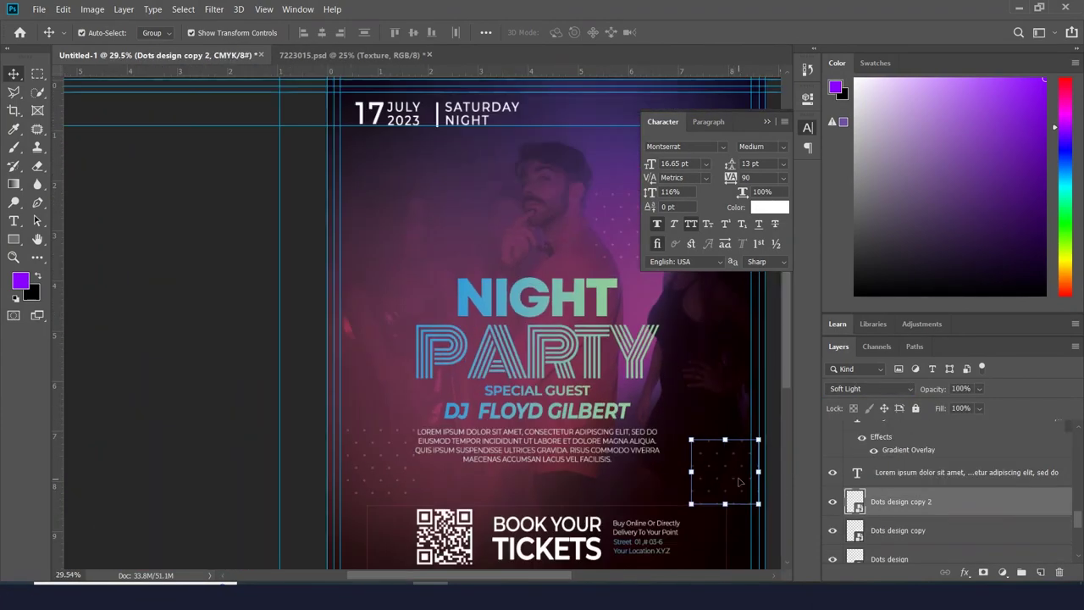
scroll(710, 344, up, 3)
scroll(509, 254, up, 3)
- Copy the Social Media icon group from 7223015.psd onto the flyer
key(ctrl+Tab)
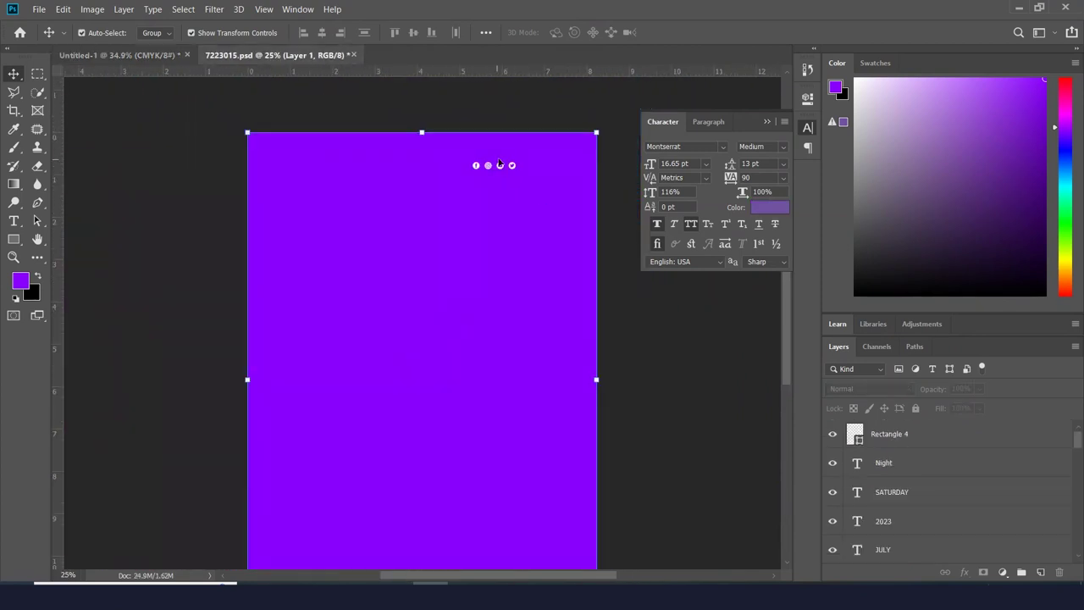
click(506, 167)
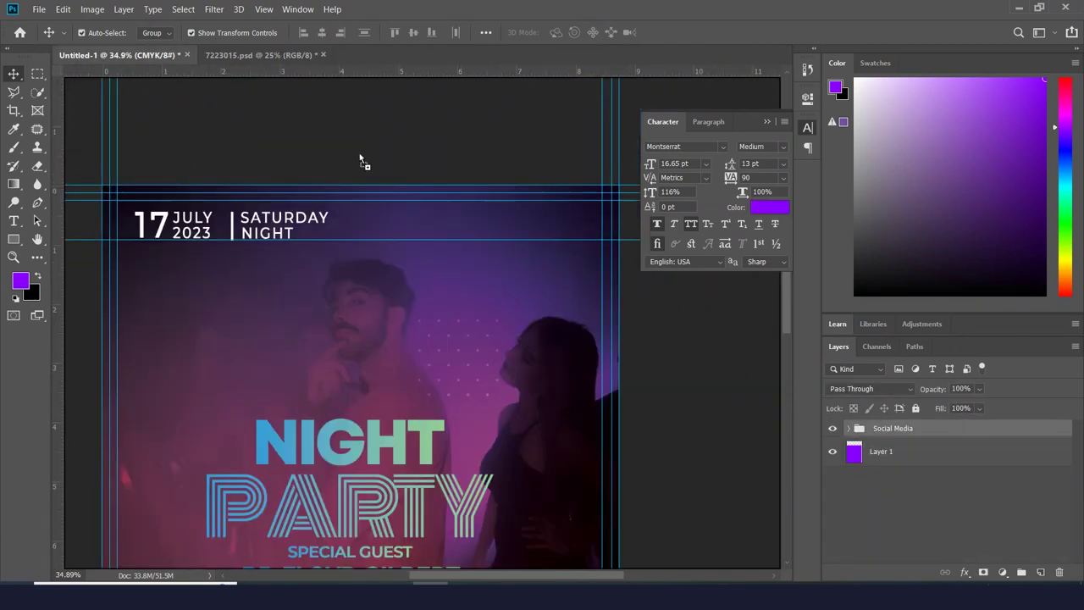
drag(475, 168, 395, 224)
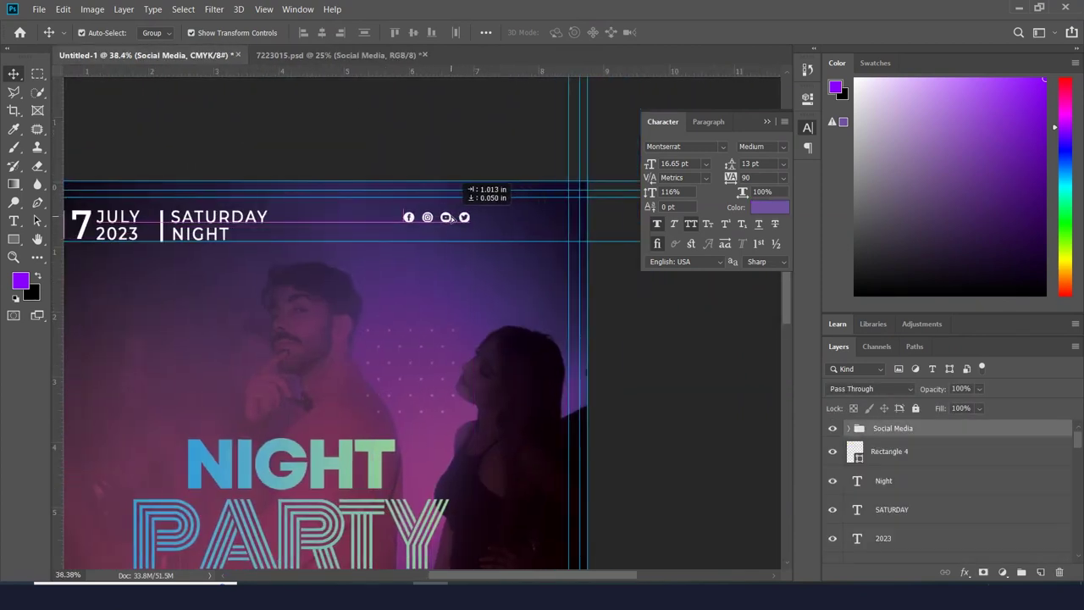
key(t)
click(222, 131)
click(273, 336)
key(BackSpace)
text(@)
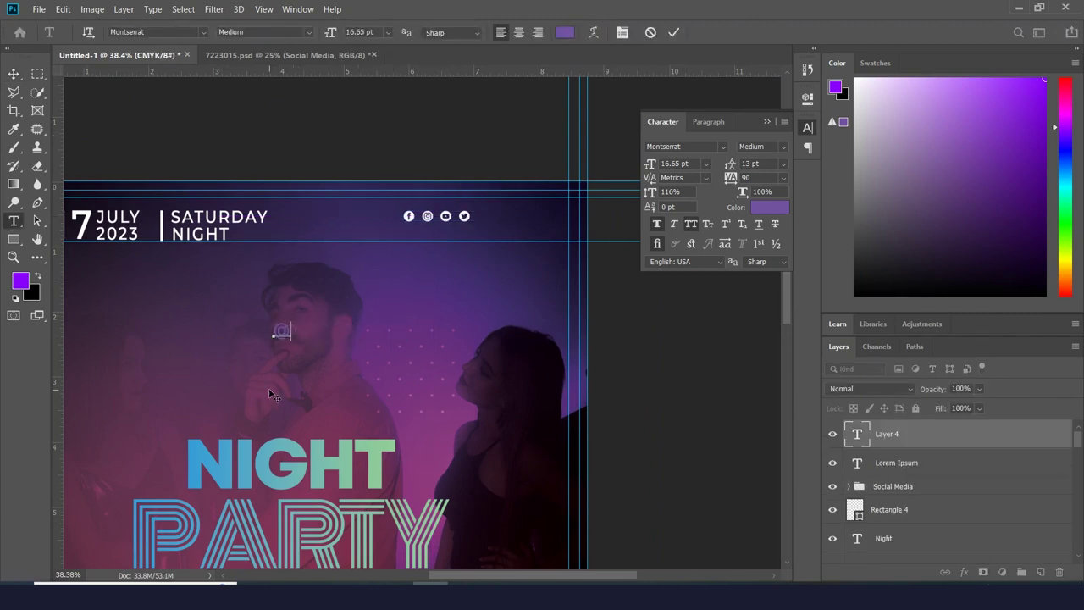
text(NIGHTPARY)
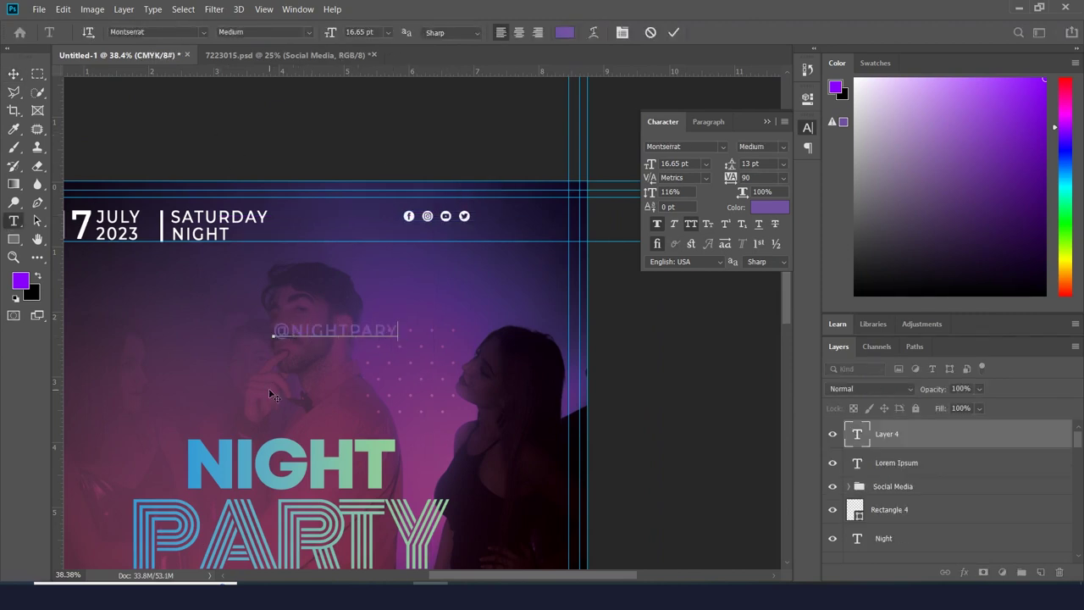
key(ctrl+a)
click(691, 224)
- Make the handle text white, Regular weight, and reduce it to 13 pt
click(769, 207)
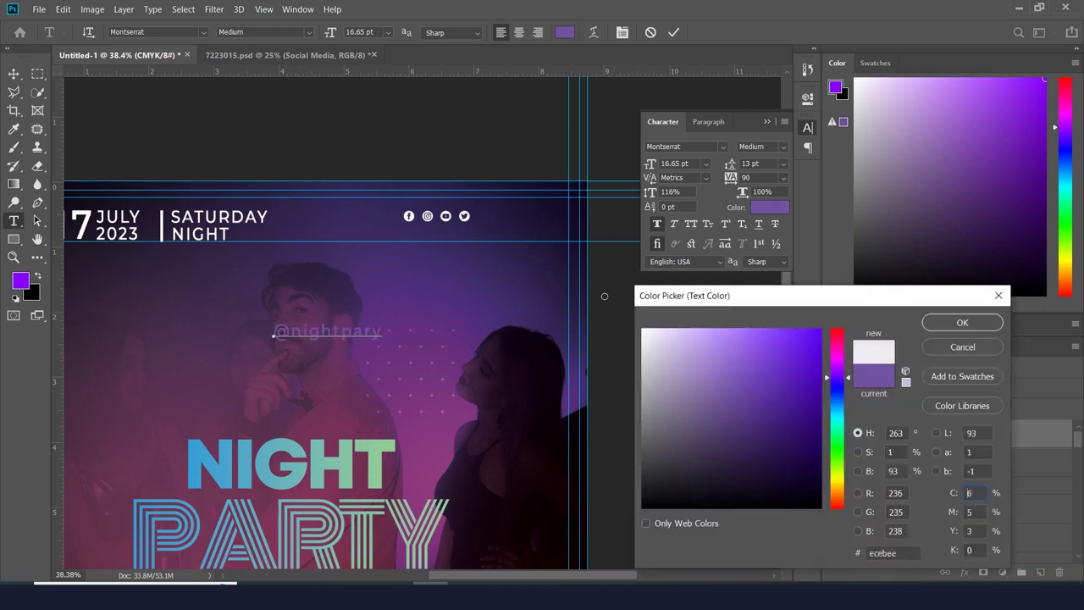
click(960, 320)
key(ctrl+Return)
key(v)
click(761, 146)
click(763, 247)
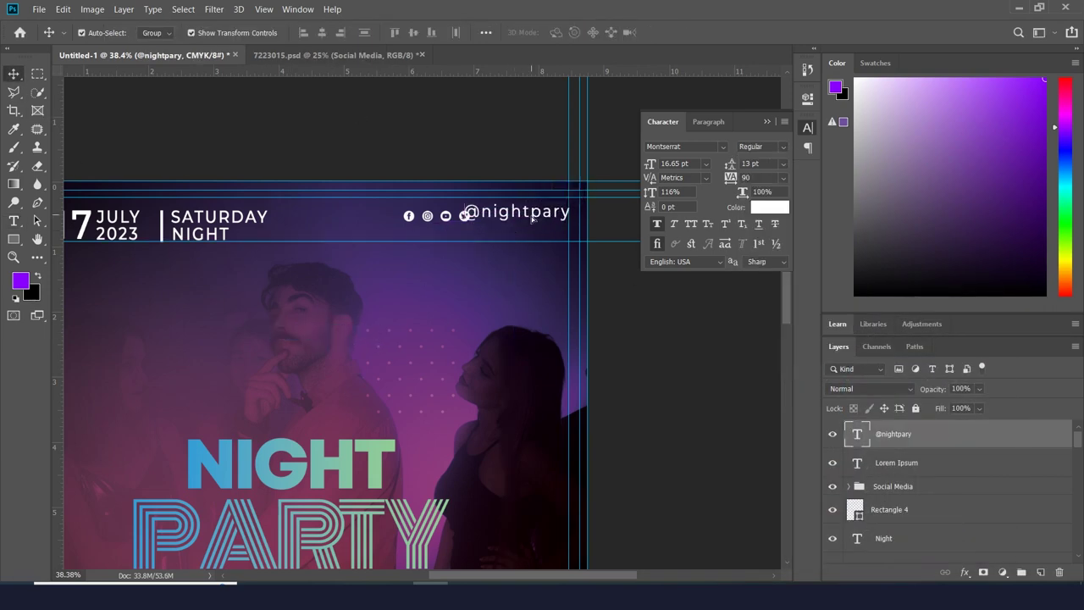
scroll(619, 223, up, 5)
double_click(858, 433)
click(697, 164)
key(Down)
key(Down)
key(Down)
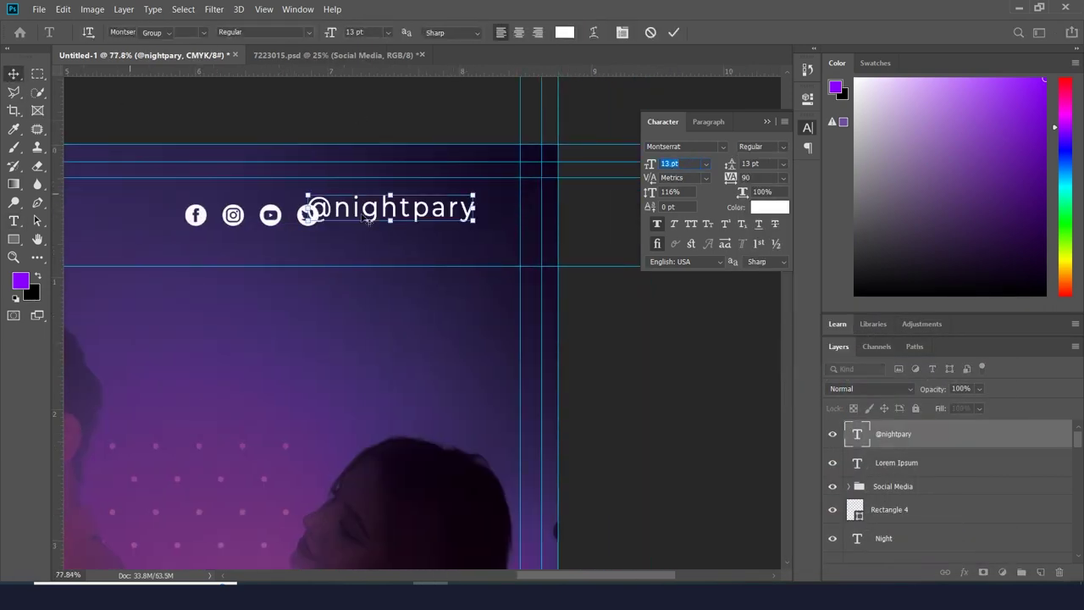
key(ctrl+Return)
drag(368, 218, 392, 218)
scroll(394, 219, down, 5)
drag(444, 248, 414, 265)
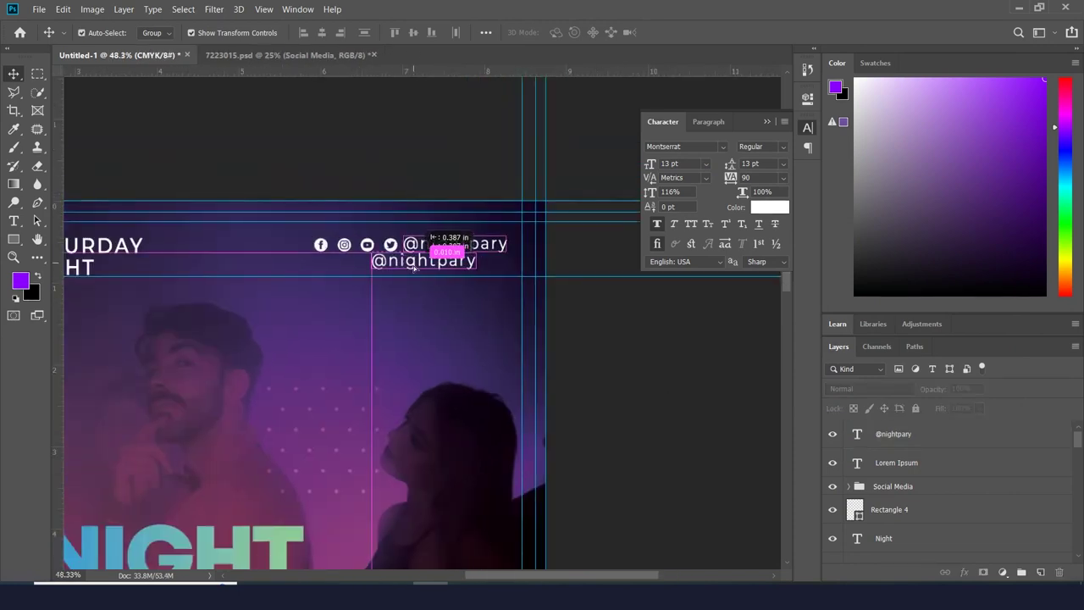
double_click(382, 268)
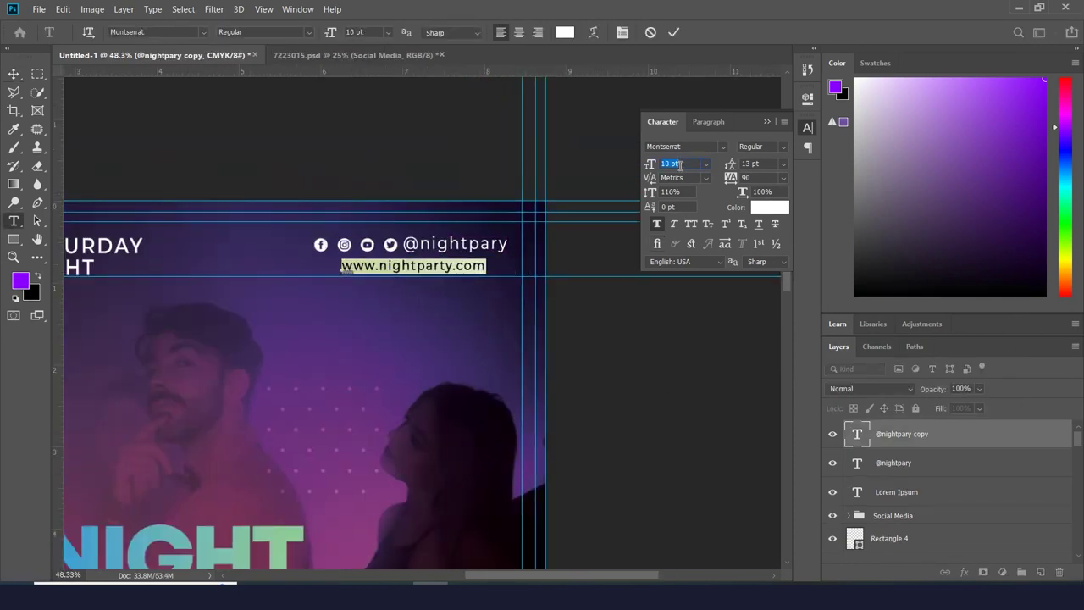
key(ctrl+Return)
click(435, 244)
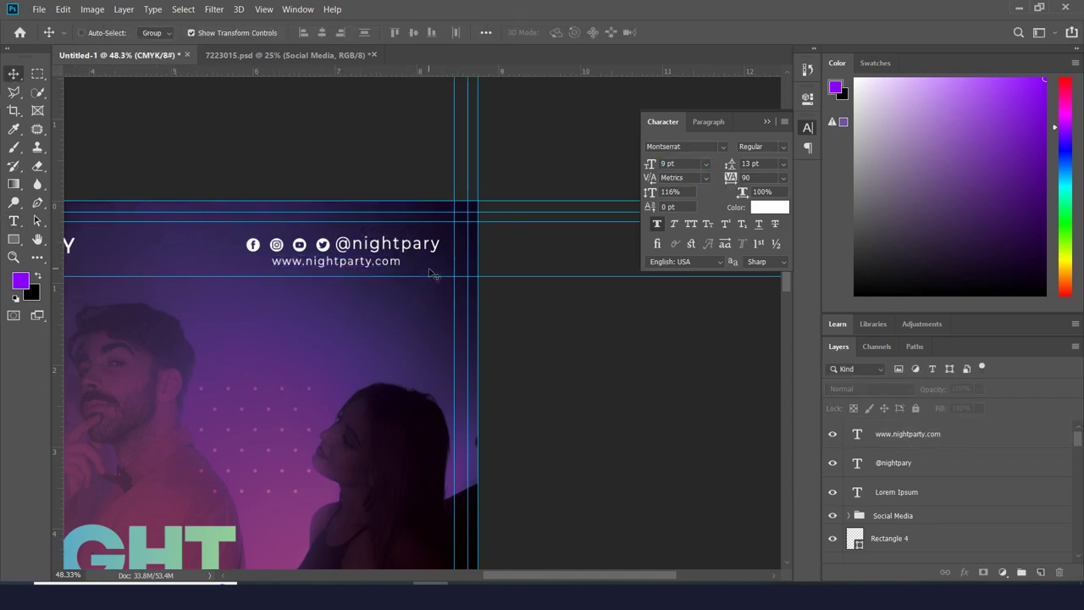
scroll(423, 225, up, 3)
- Shrink the handle to 12 pt and realign it with the social icons
key(Down)
drag(420, 251, 420, 250)
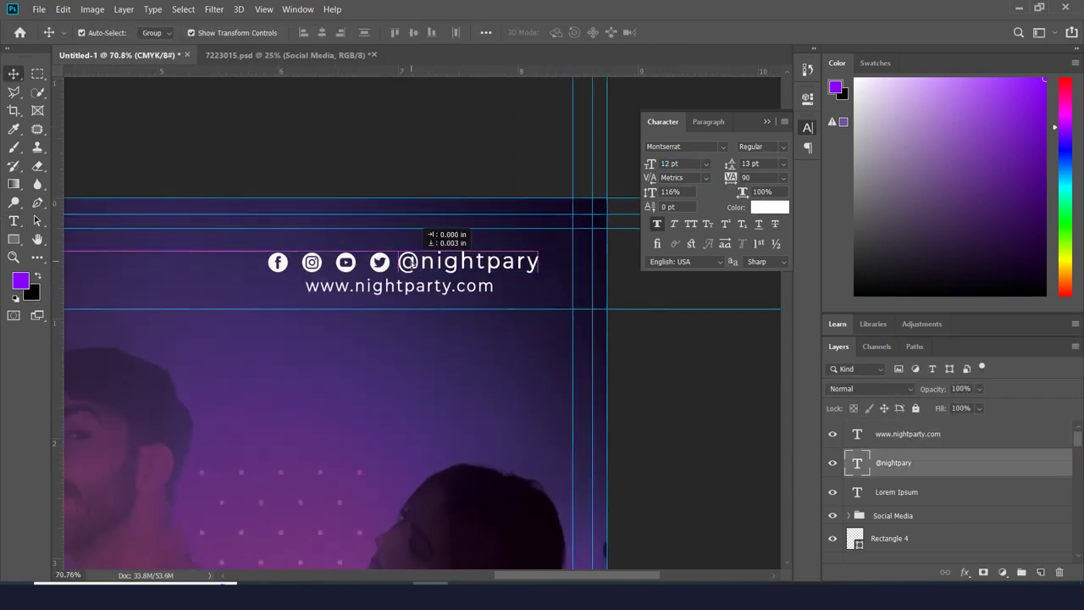
scroll(508, 212, down, 3)
scroll(593, 238, up, 3)
- Move the social icons, handle and website line together toward the top right
click(457, 237)
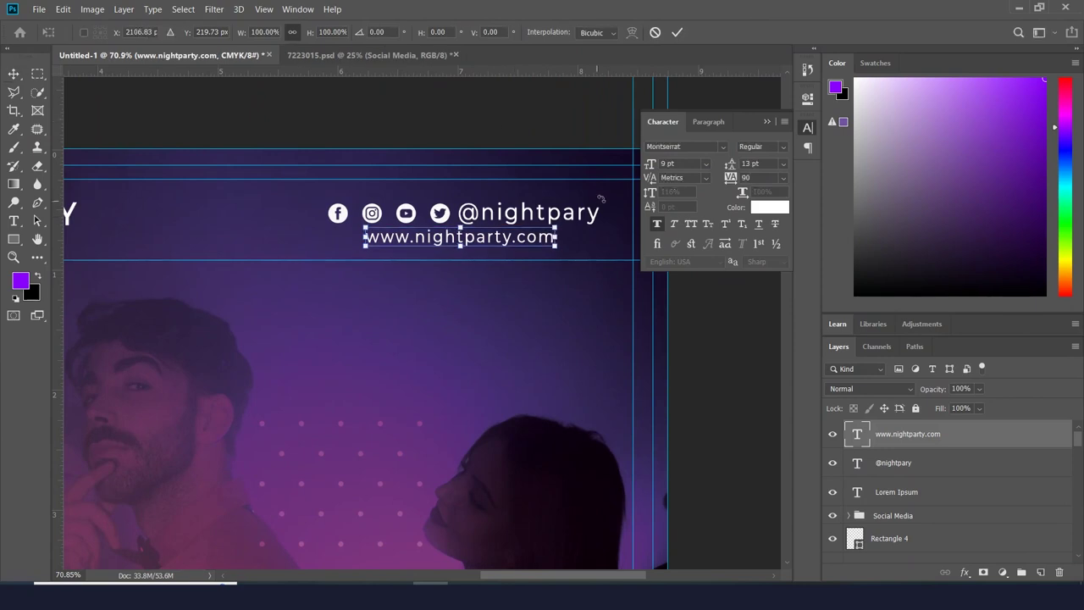
shift+click(587, 216)
shift+click(445, 219)
mouse_move(445, 219)
mouse_down()
mouse_move(462, 234)
mouse_move(524, 222)
mouse_up()
scroll(462, 234, down, 2)
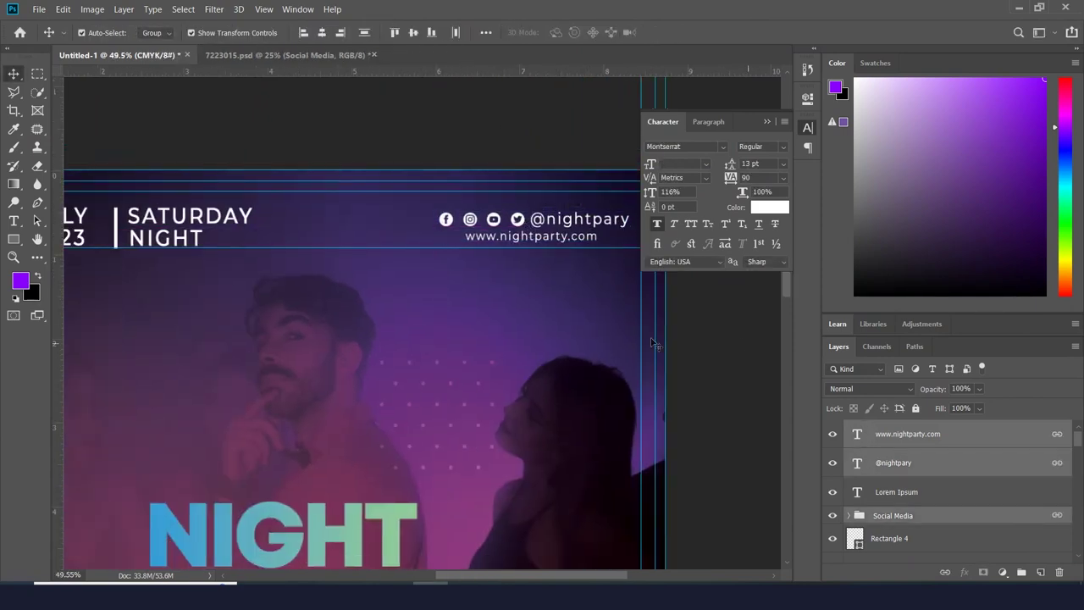
scroll(652, 343, down, 2)
scroll(415, 313, down, 2)
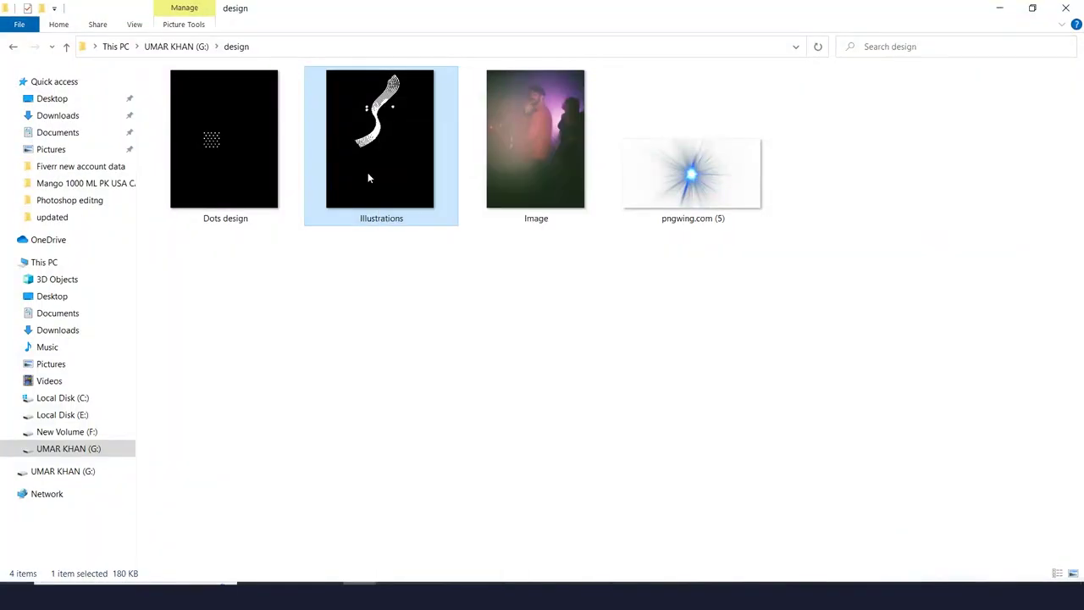
- Open Illustrations.png and add a purple-filled backing layer beneath the line art
right_click(367, 177)
click(644, 392)
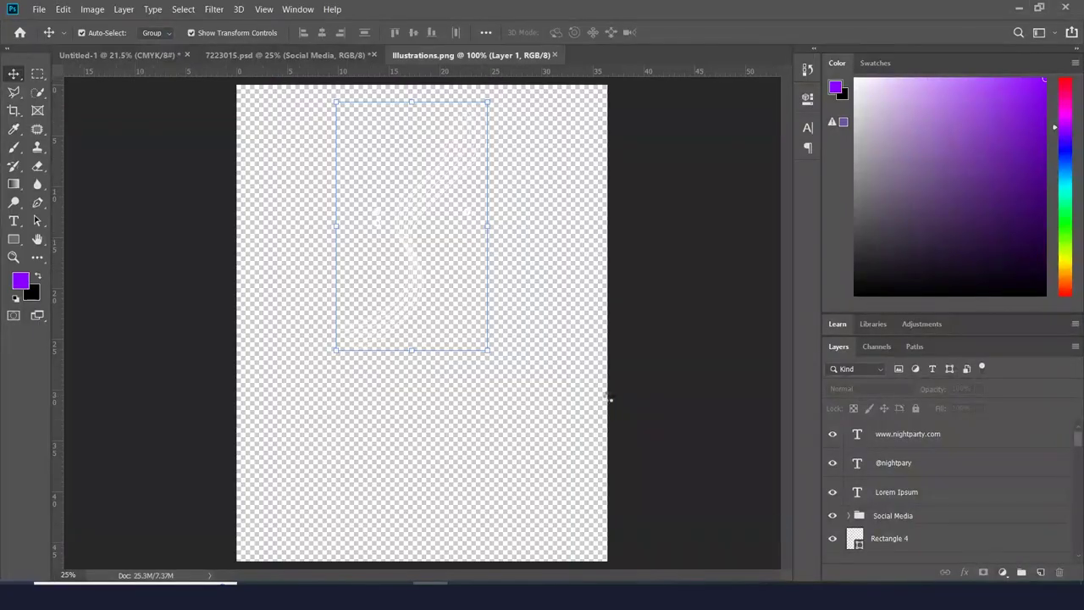
key(ctrl+shift+alt+n)
drag(929, 435, 929, 465)
key(alt+BackSpace)
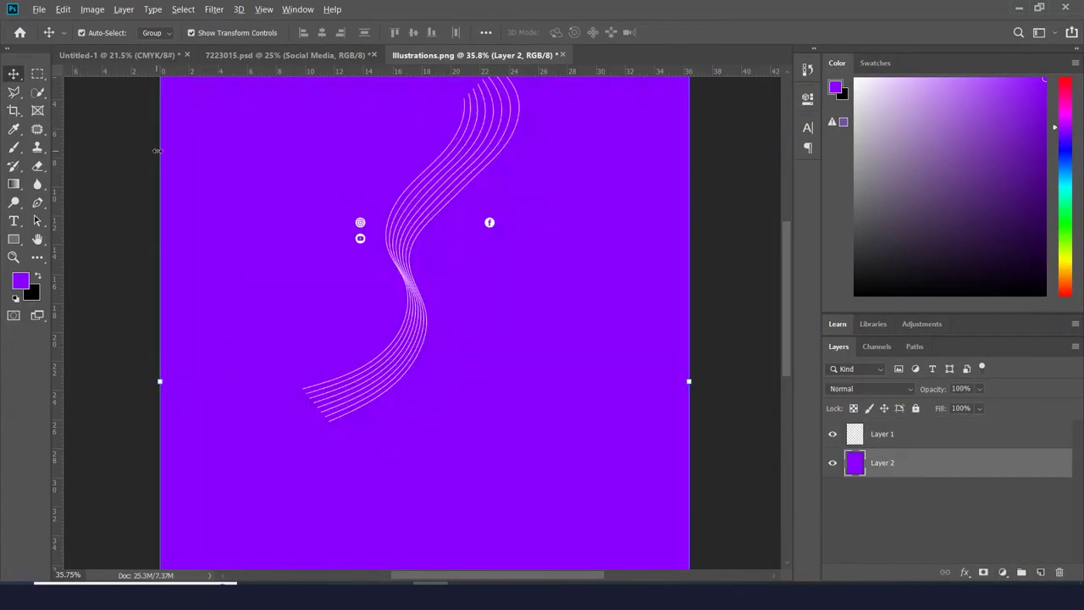
scroll(335, 235, up, 1)
key(e)
- Erase the stray icons from the line-art layer with an enlarged eraser, then hide the purple backing
click(904, 437)
alt+scroll(447, 337, up, 3)
key(bracketright)
key(bracketright)
key(bracketright)
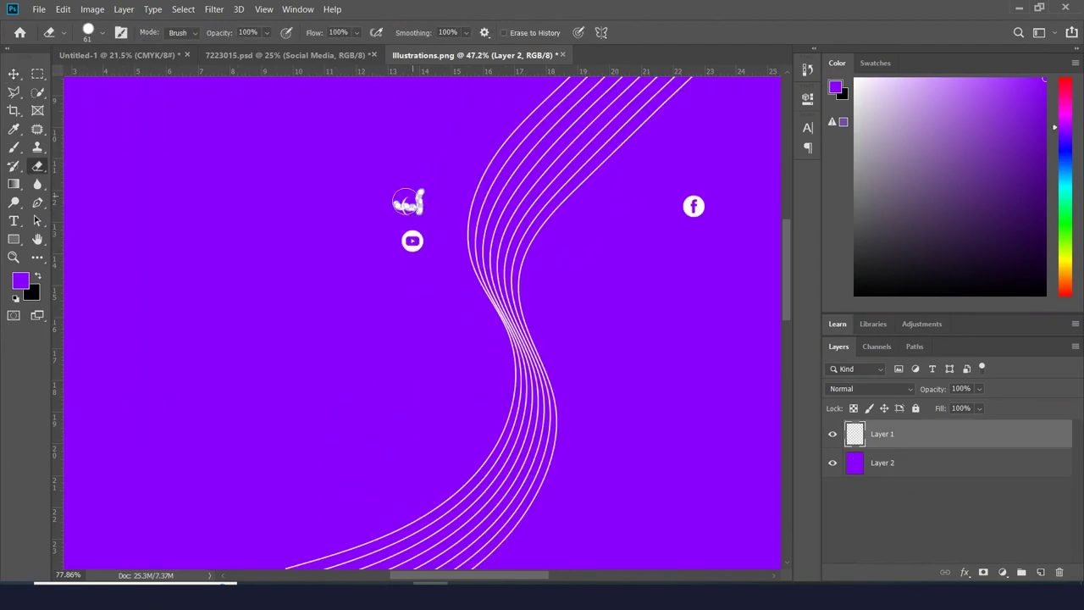
alt+scroll(714, 242, down, 4)
click(833, 466)
- Place the wave lines into the flyer's top-left corner as Layer 4 with Soft Light blending
mouse_move(881, 434)
mouse_down()
mouse_move(395, 423)
mouse_move(303, 194)
mouse_up()
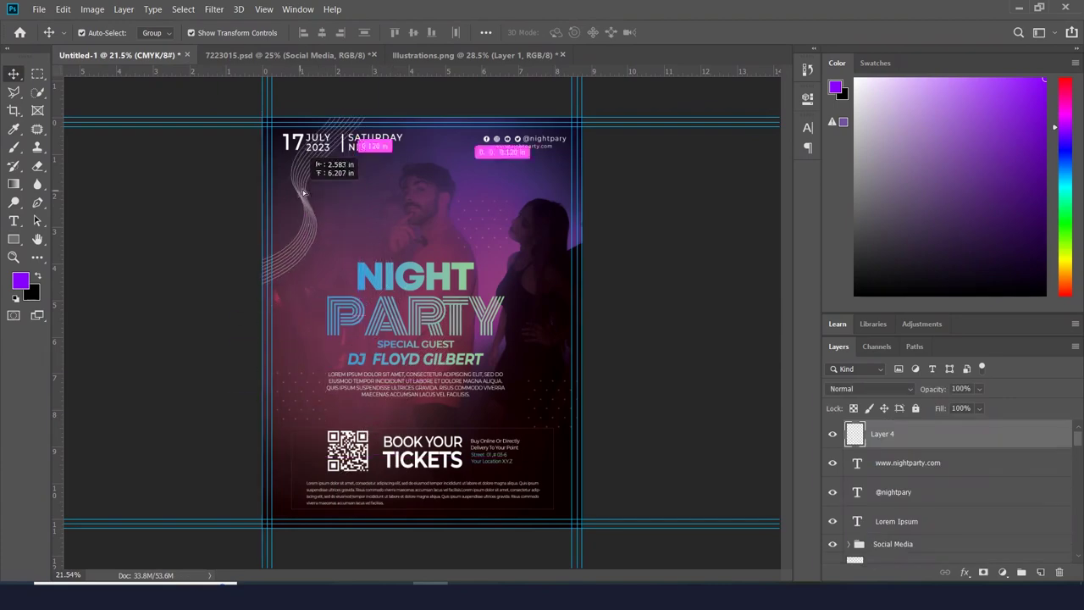
click(308, 201)
alt+scroll(374, 205, up, 5)
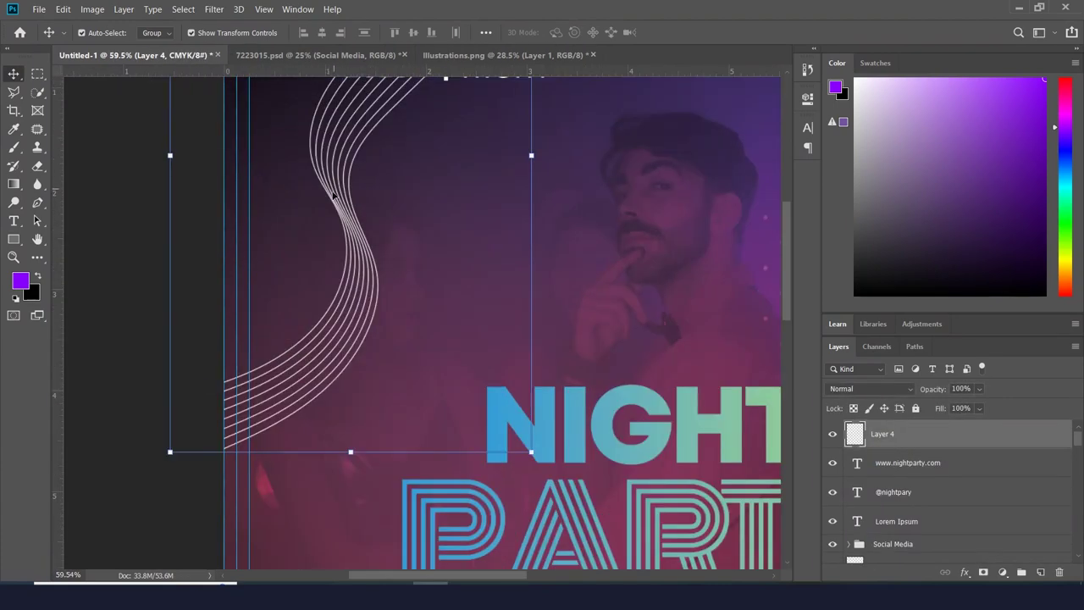
alt+scroll(375, 206, down, 5)
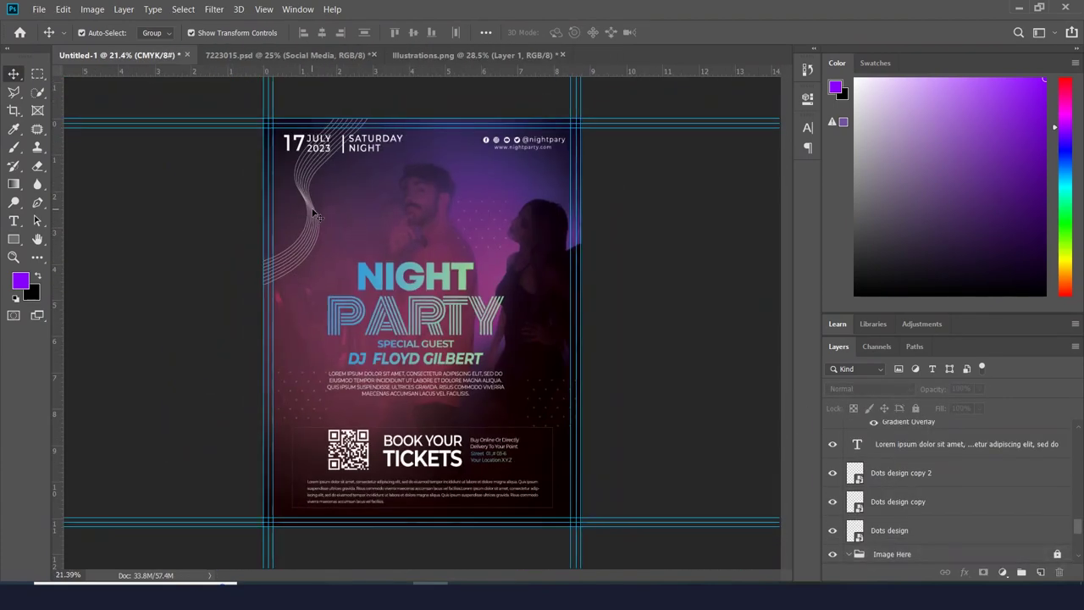
scroll(905, 428, up, 3)
click(874, 435)
click(872, 389)
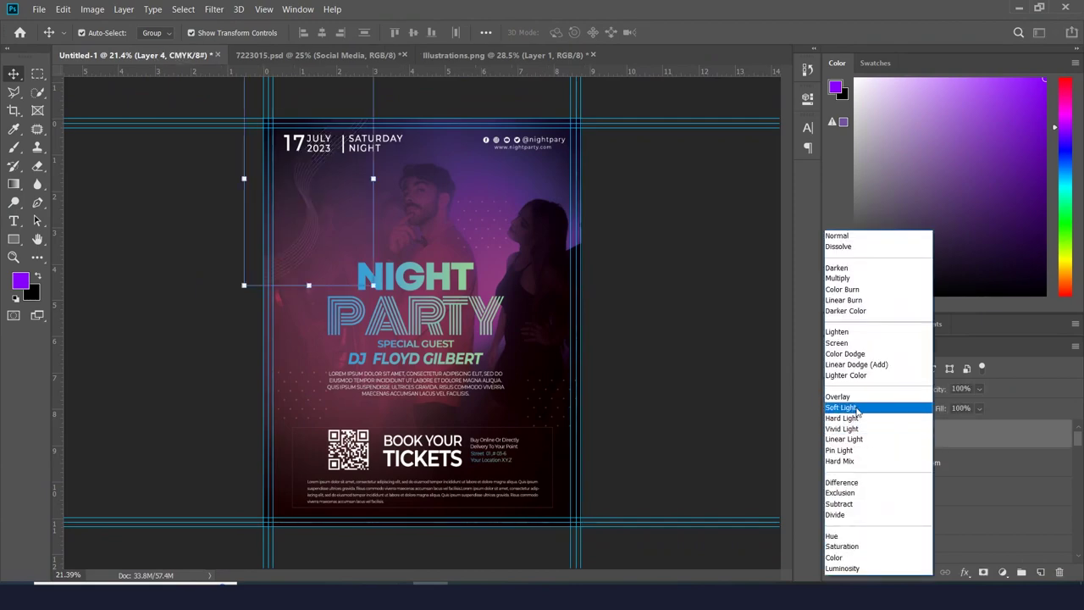
click(444, 55)
- Add a second wave-lines copy near the bottom, rotated about -143° and set to Soft Light
drag(467, 159, 447, 185)
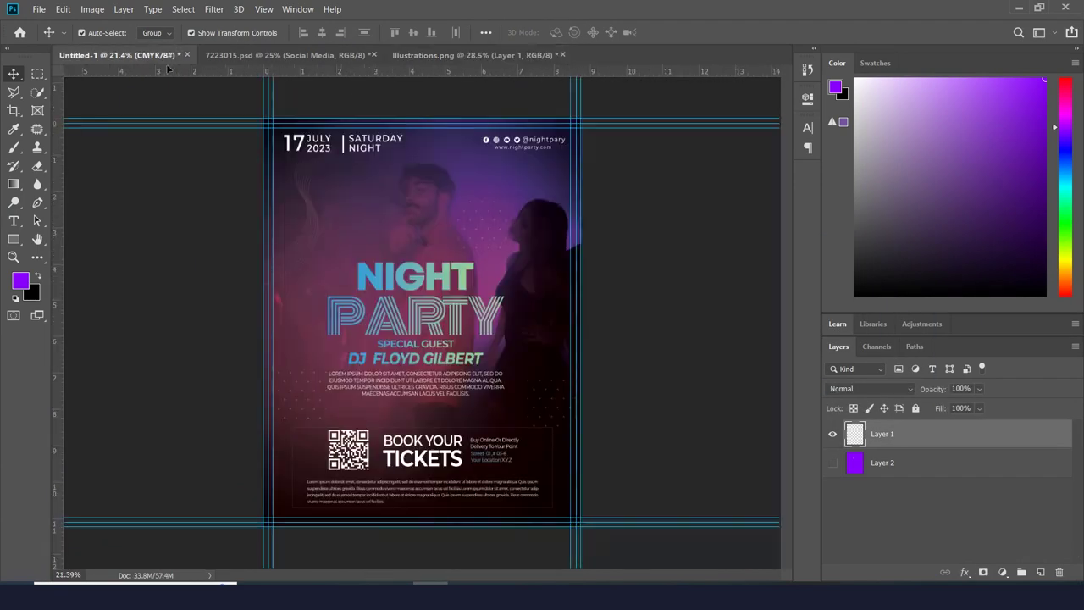
drag(582, 300, 532, 505)
right_click(529, 393)
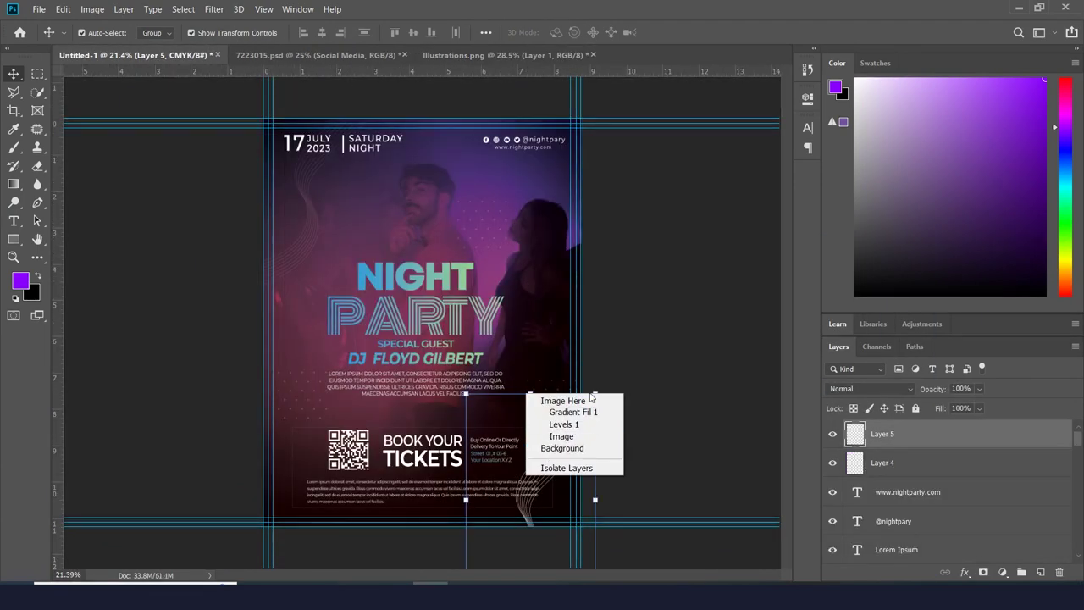
click(464, 392)
drag(611, 393, 340, 578)
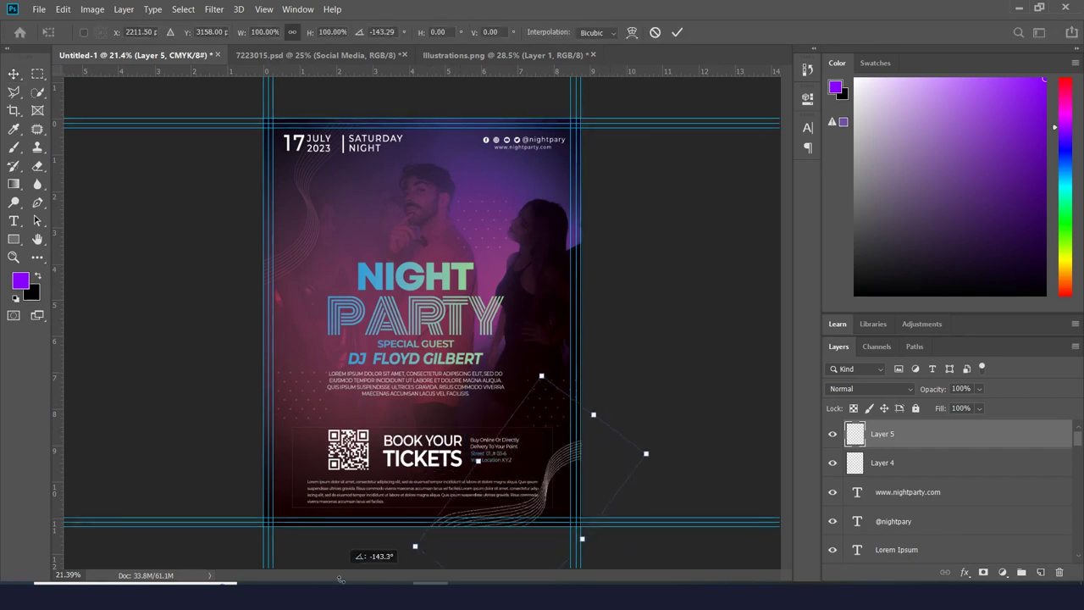
click(870, 388)
click(873, 376)
key(Return)
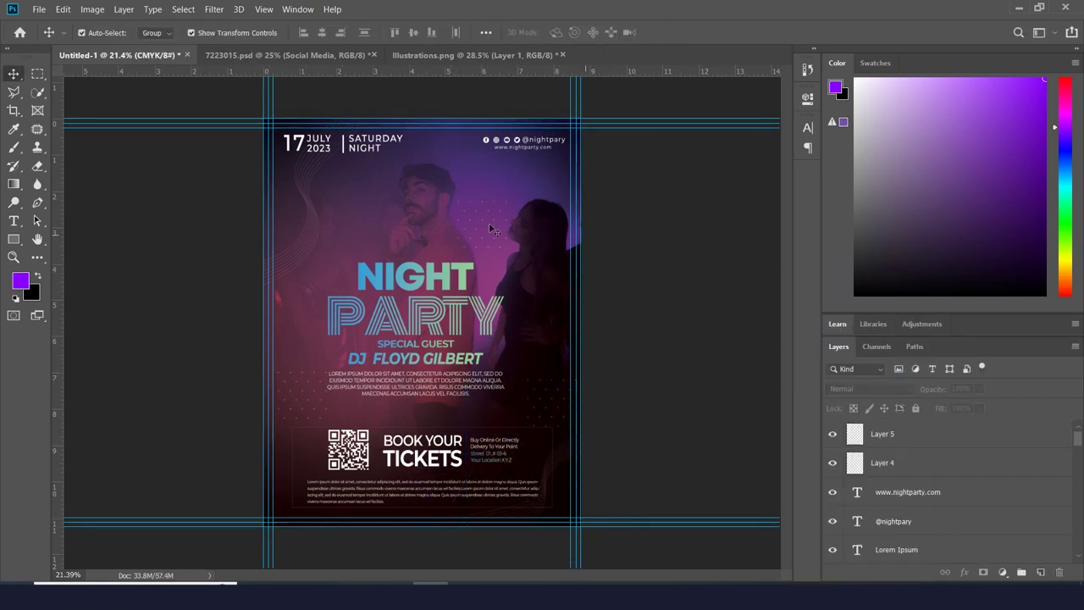
- Add a Levels adjustment layer in Multiply blend mode with Fill lowered to 34%
click(1002, 573)
click(1000, 395)
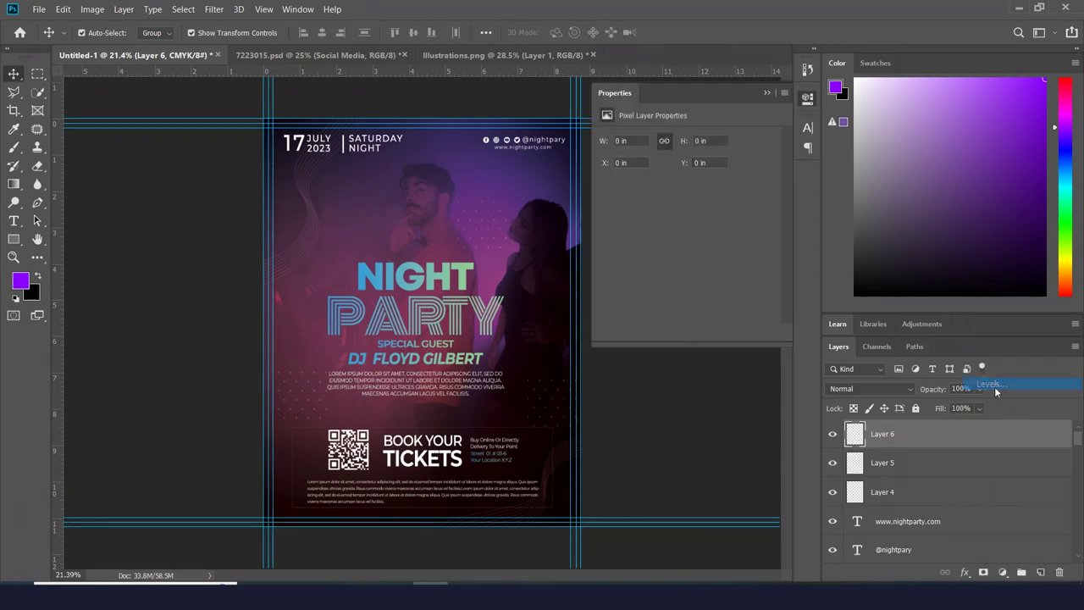
click(871, 388)
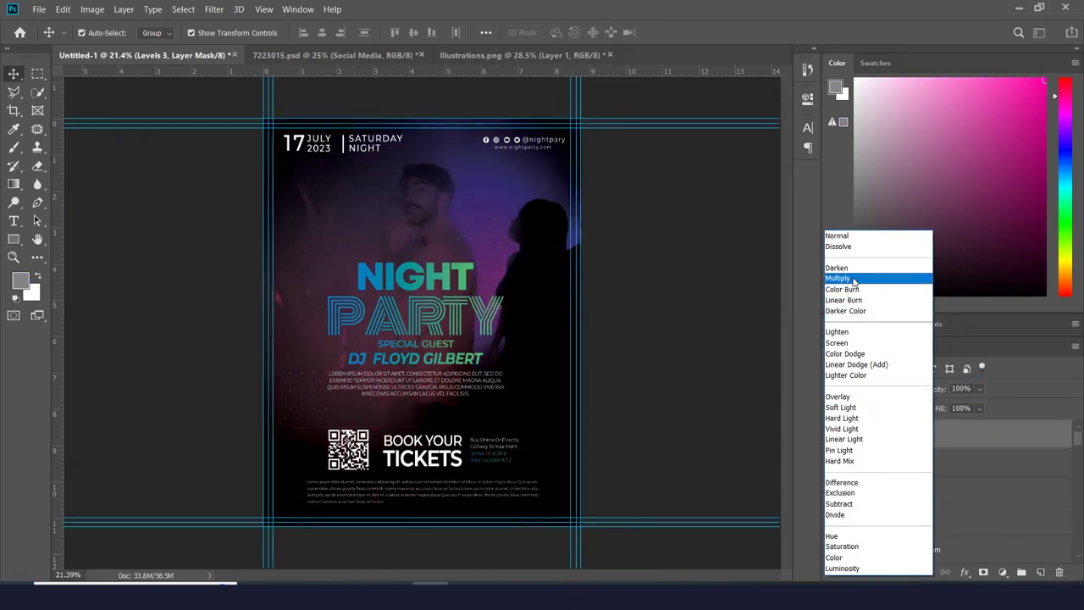
click(838, 278)
drag(949, 410, 930, 410)
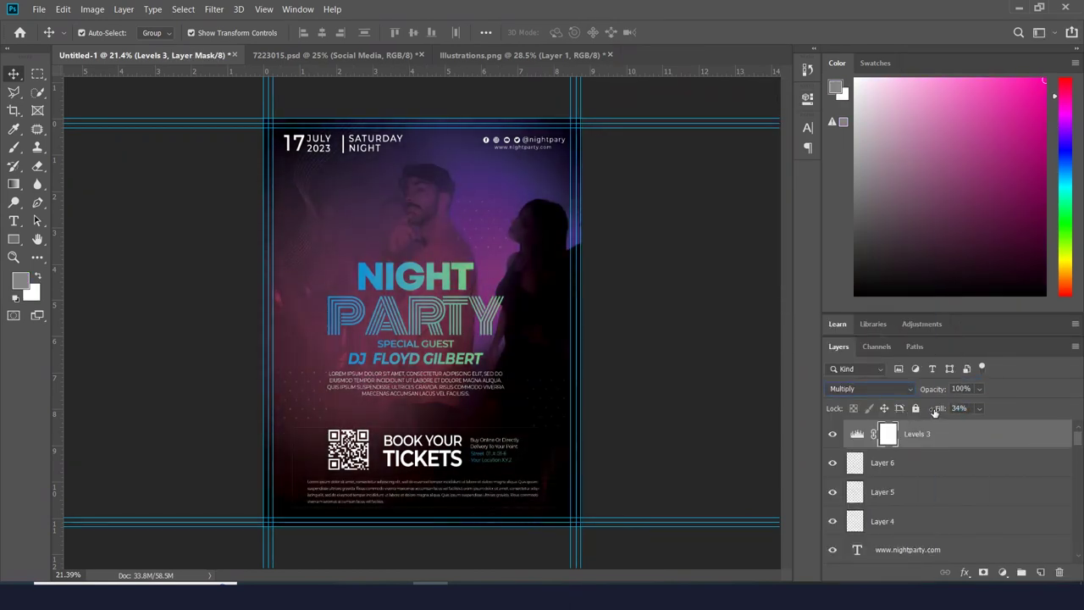